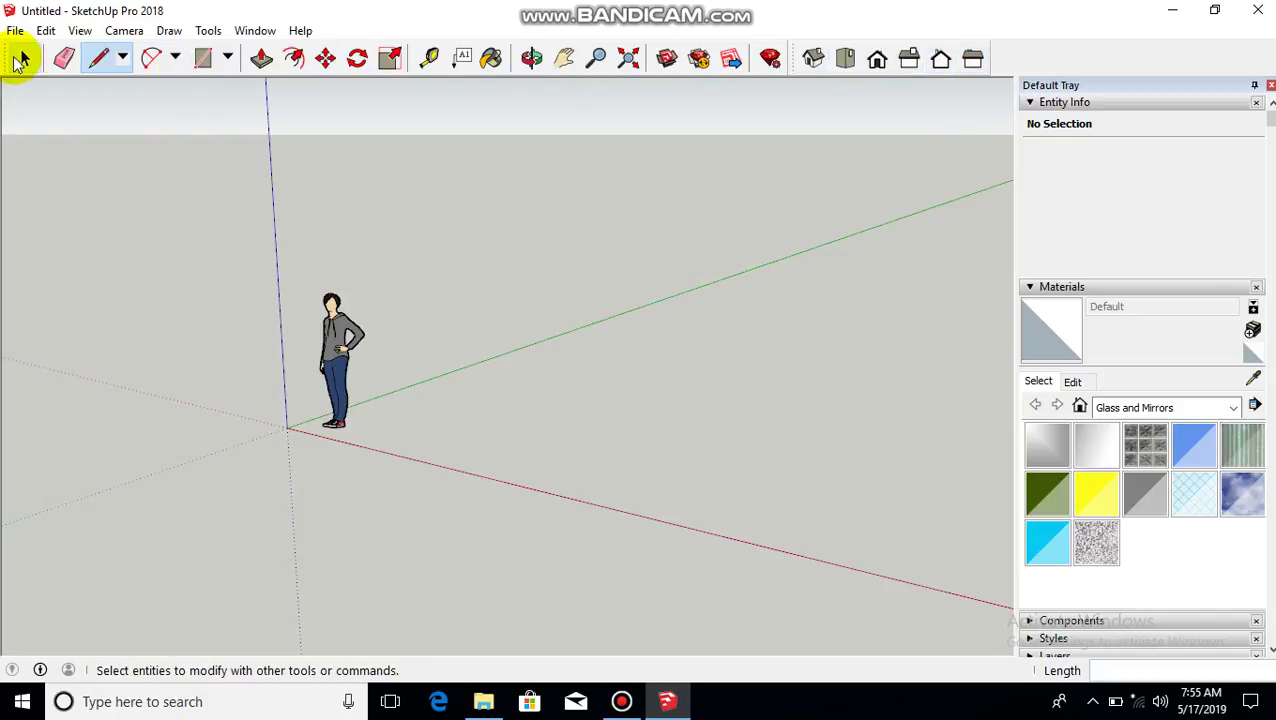
- Select the human figure and draw a rectangle of about 2101 by 3156 mm on the ground beside it
{"action": "left_click", "coordinate": [24, 59]}
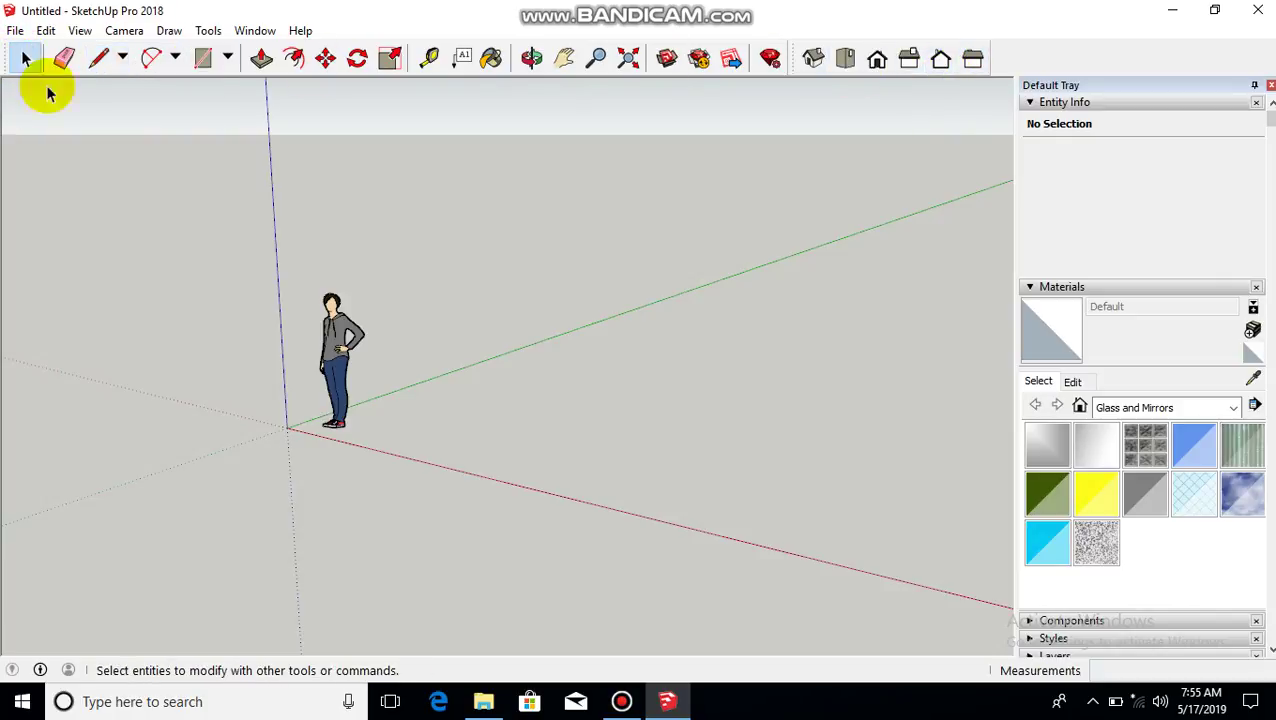
{"action": "left_click", "coordinate": [345, 332]}
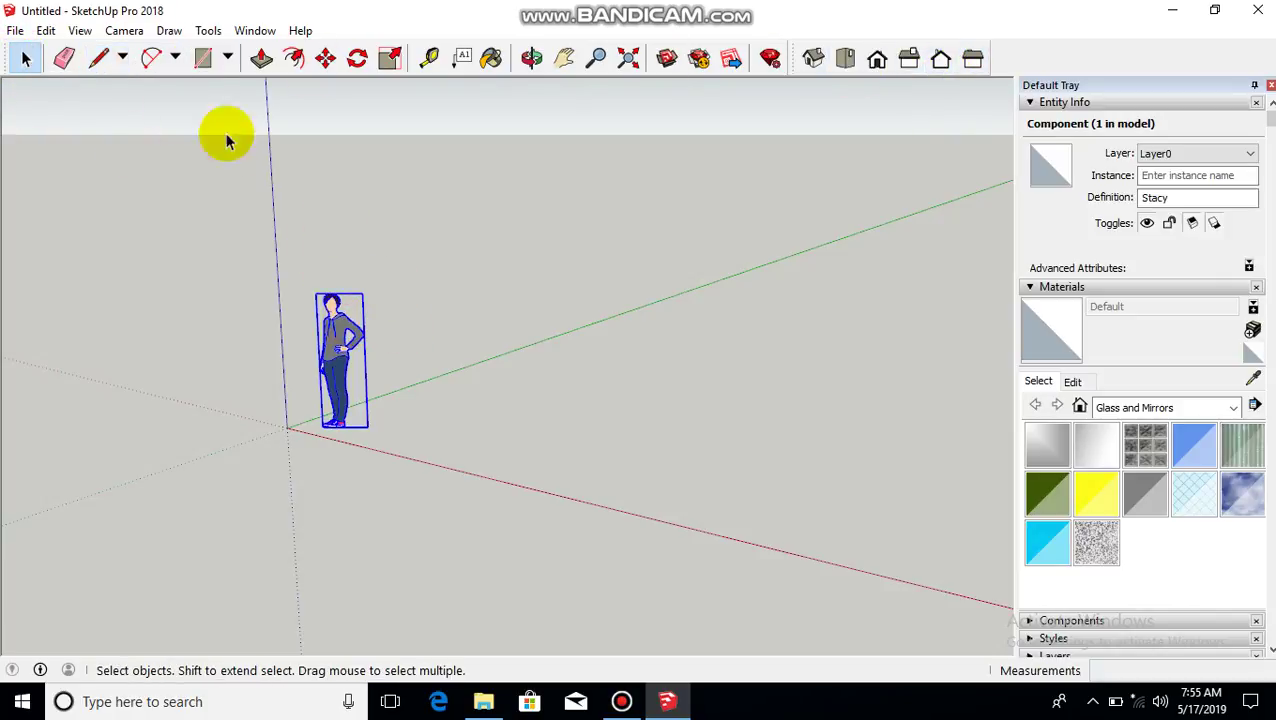
{"action": "left_click", "coordinate": [203, 57]}
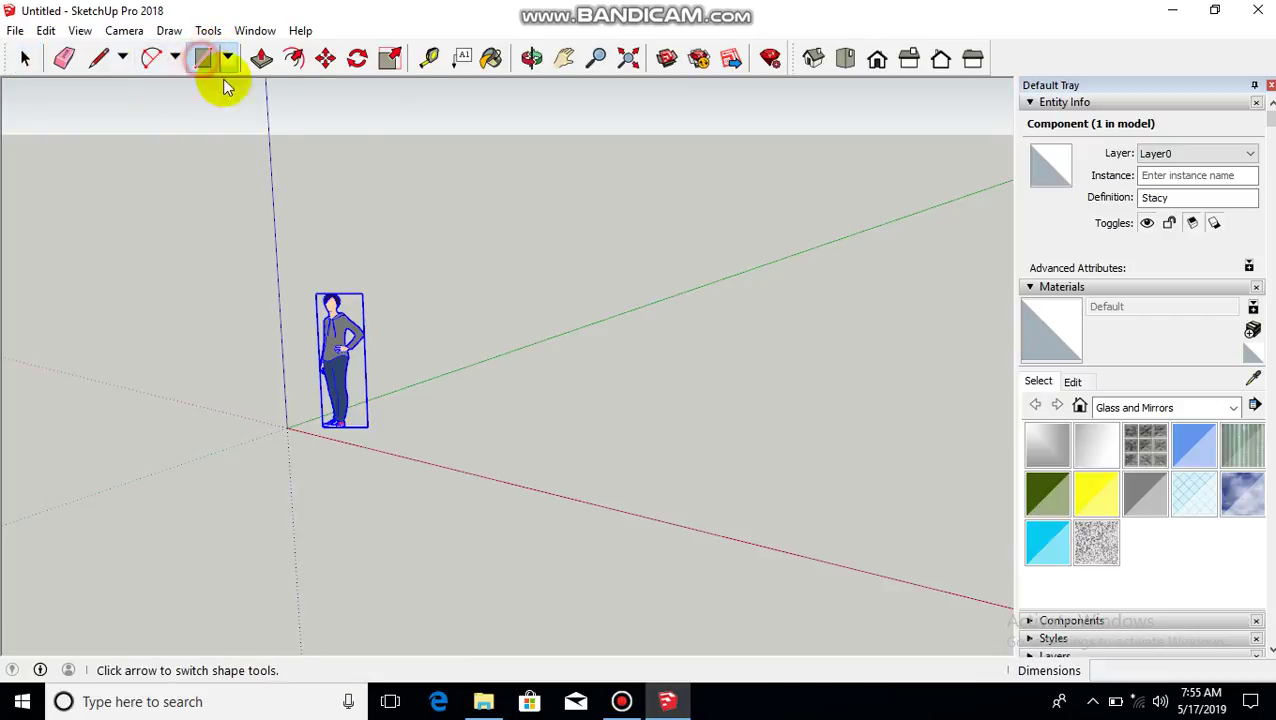
{"action": "left_click", "coordinate": [433, 415]}
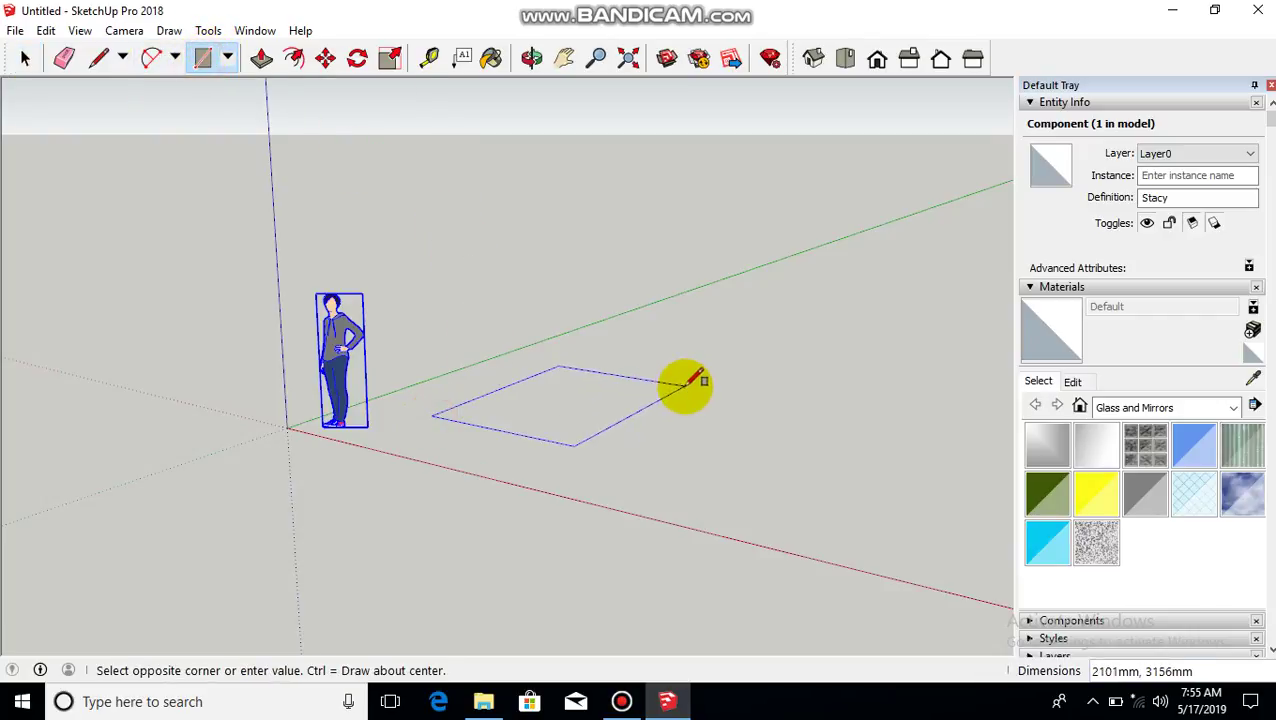
{"action": "left_click", "coordinate": [684, 386]}
- Deselect the figure and pick the rectangle's face and two far edges with a right-to-left crossing selection
{"action": "left_click", "coordinate": [25, 60]}
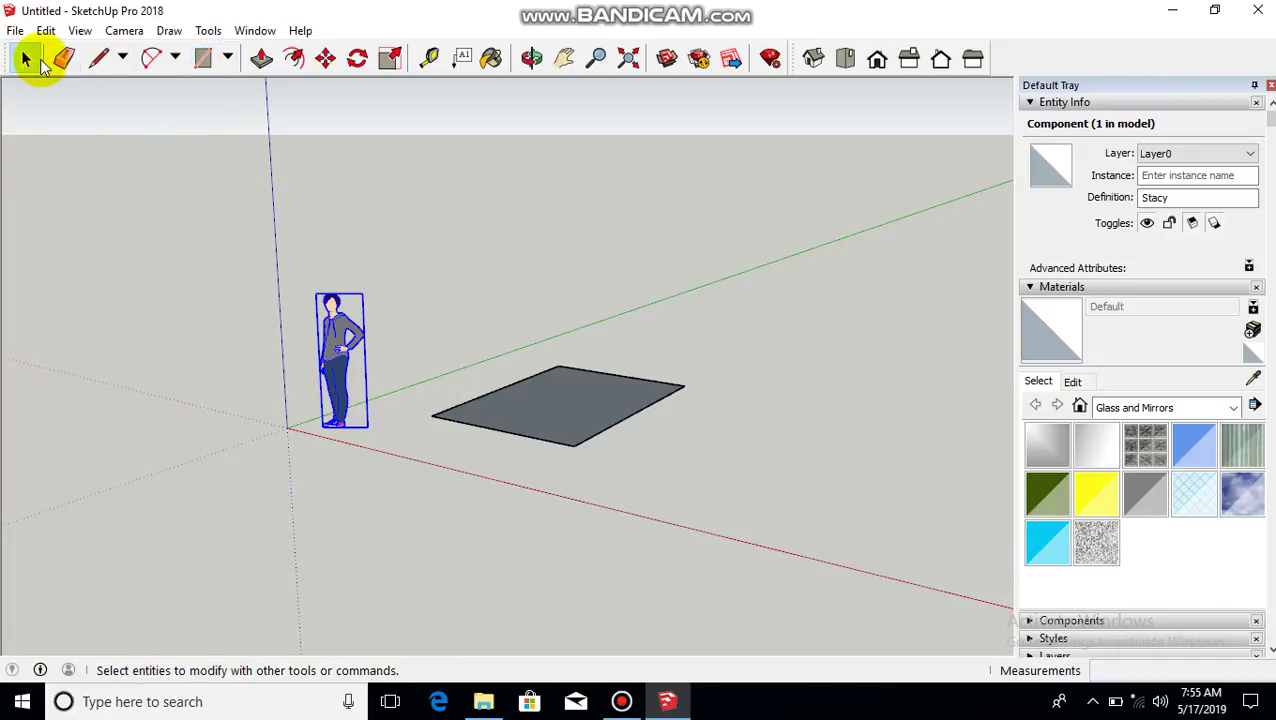
{"action": "left_click", "coordinate": [488, 352]}
{"action": "left_click", "coordinate": [397, 314]}
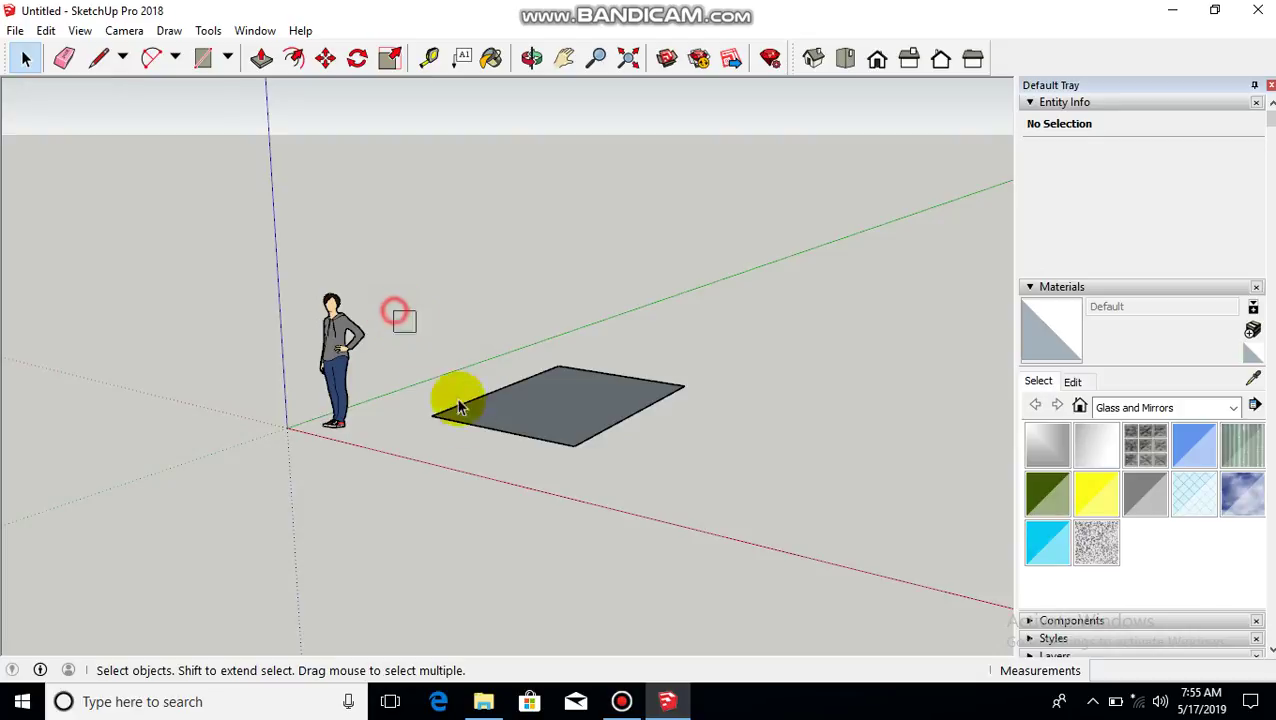
{"action": "left_click_drag", "start_coordinate": [732, 318], "coordinate": [645, 432]}
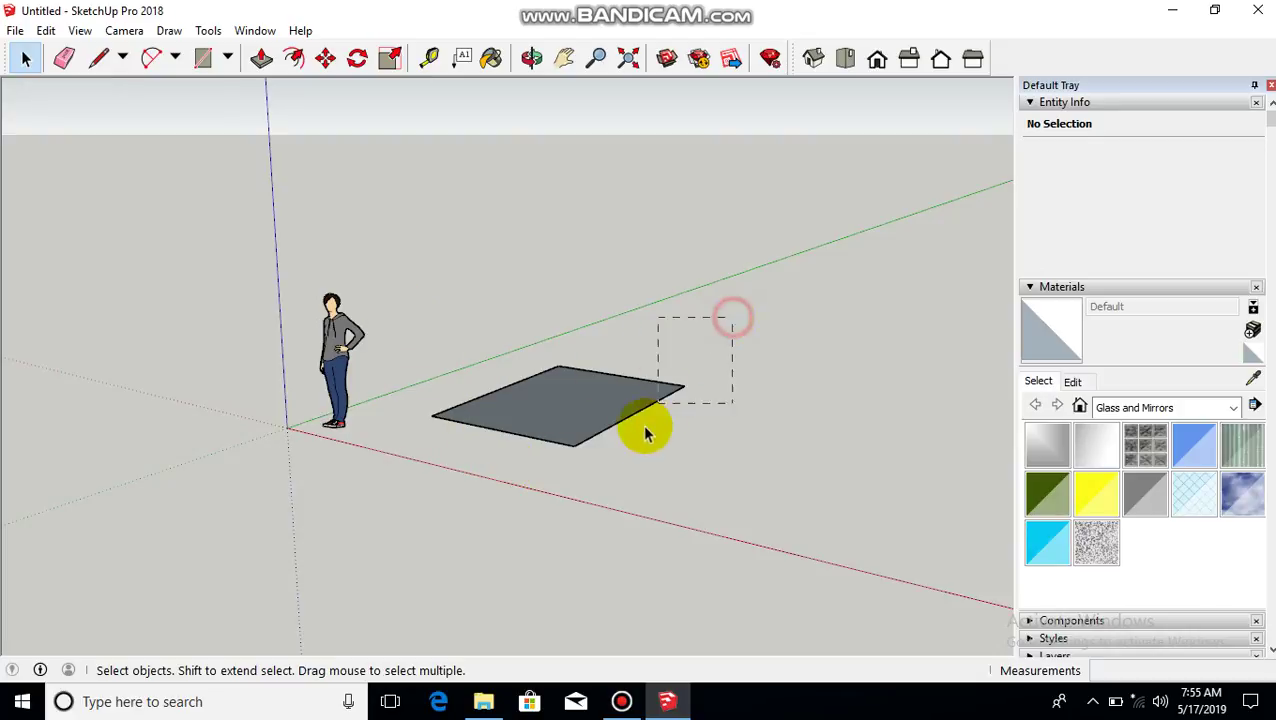
{"action": "left_click_drag", "start_coordinate": [760, 316], "coordinate": [634, 446]}
{"action": "left_click_drag", "start_coordinate": [718, 327], "coordinate": [649, 443]}
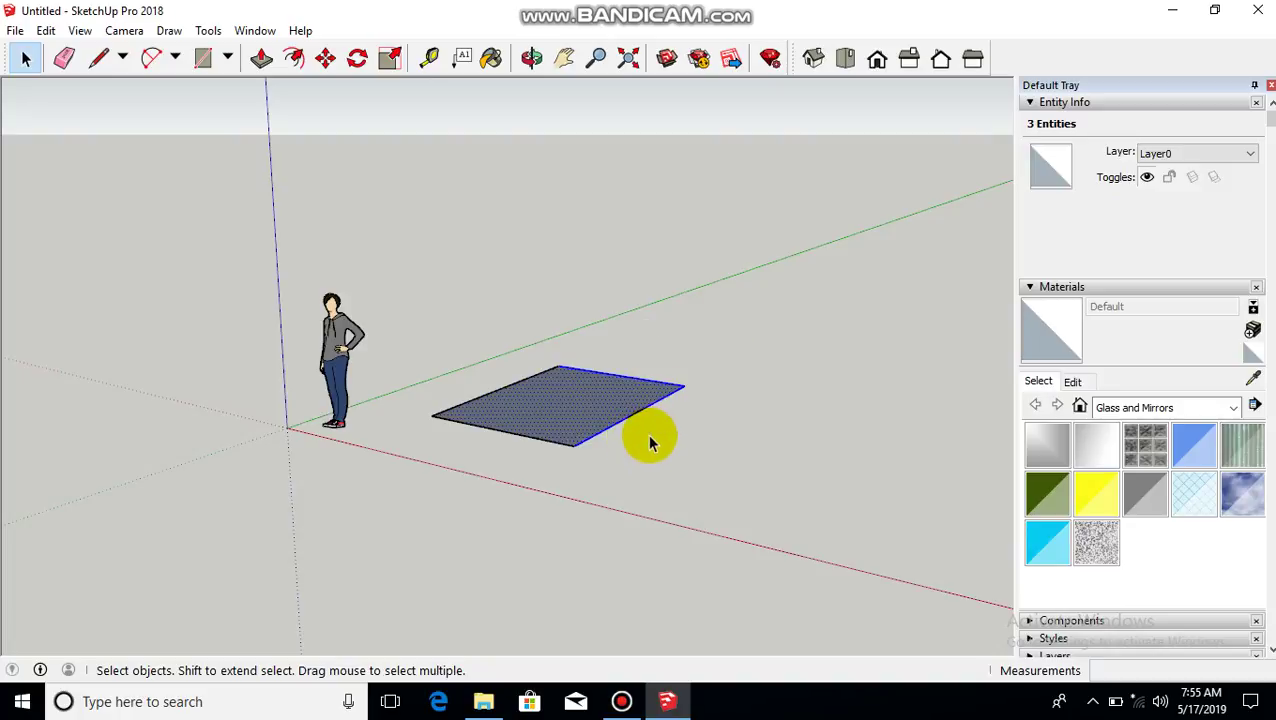
- Use a left-to-right selection window to select only the two rectangle edges it fully encloses
{"action": "left_click_drag", "start_coordinate": [393, 320], "coordinate": [492, 464]}
{"action": "left_click", "coordinate": [735, 336]}
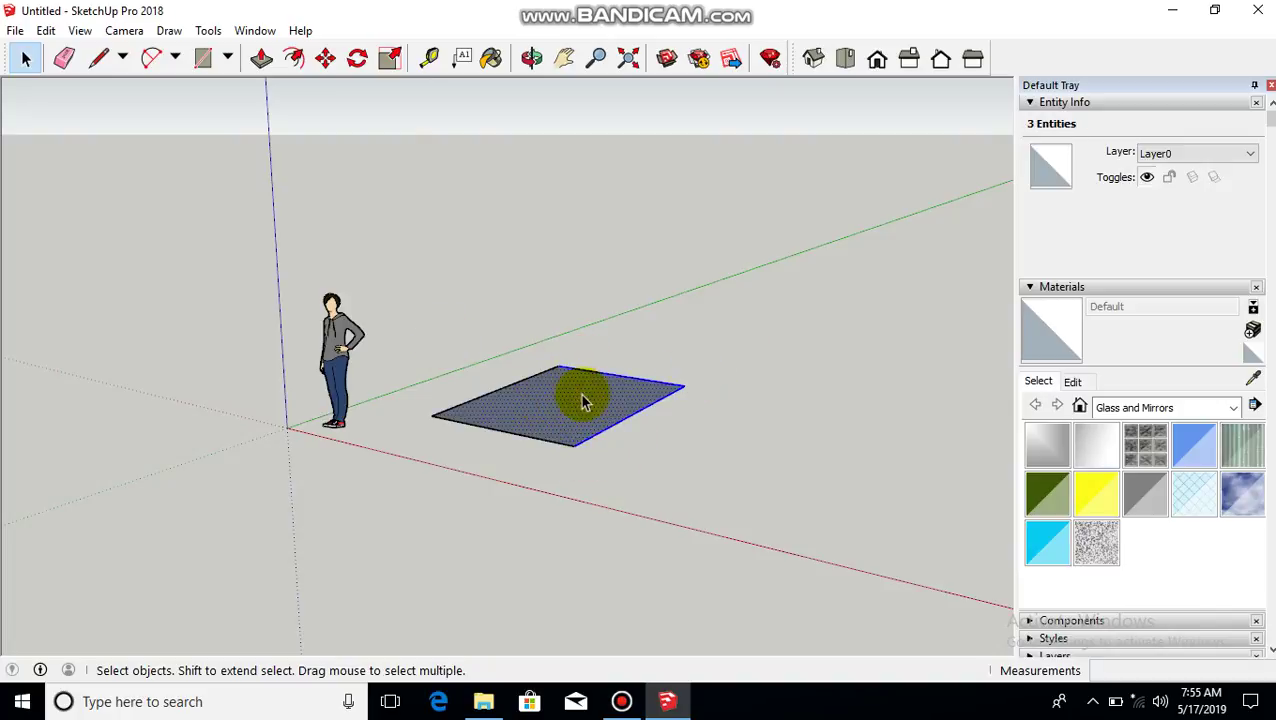
{"action": "left_click_drag", "start_coordinate": [374, 312], "coordinate": [585, 529]}
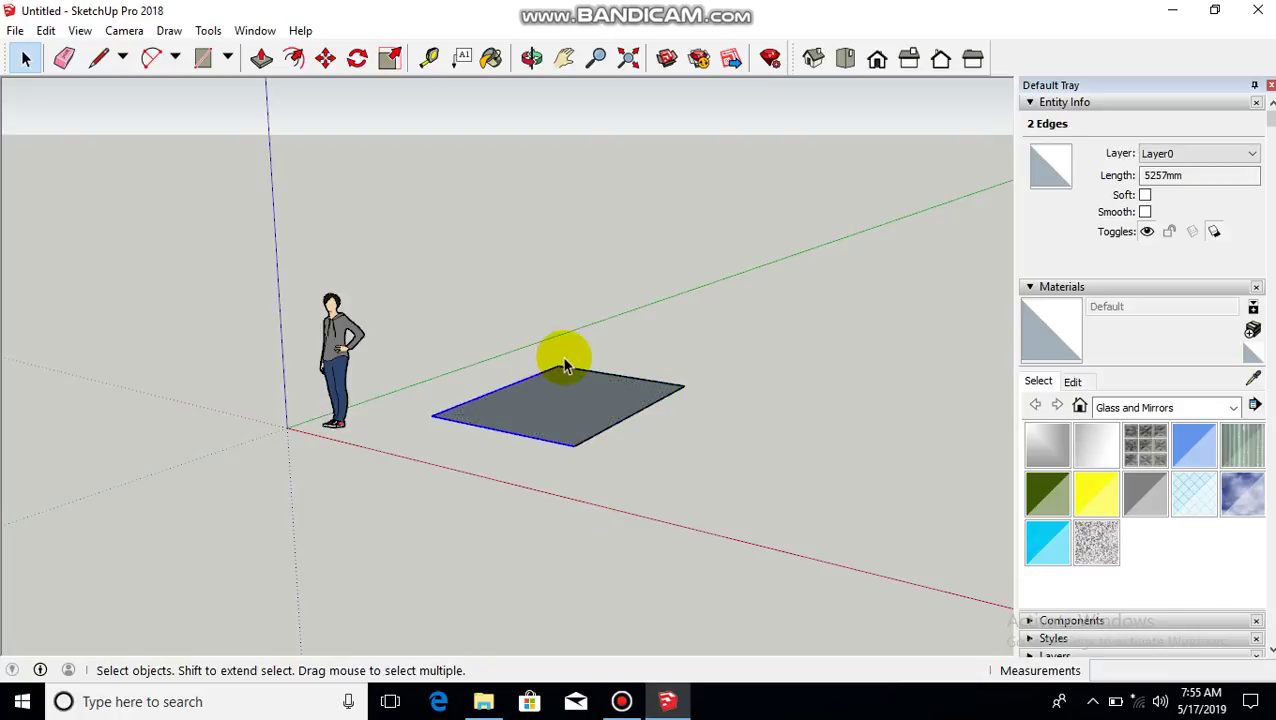
{"action": "left_click_drag", "start_coordinate": [404, 299], "coordinate": [599, 536]}
- Select the rectangle's face on its own, followed by its individual edges one at a time
{"action": "left_click", "coordinate": [634, 381]}
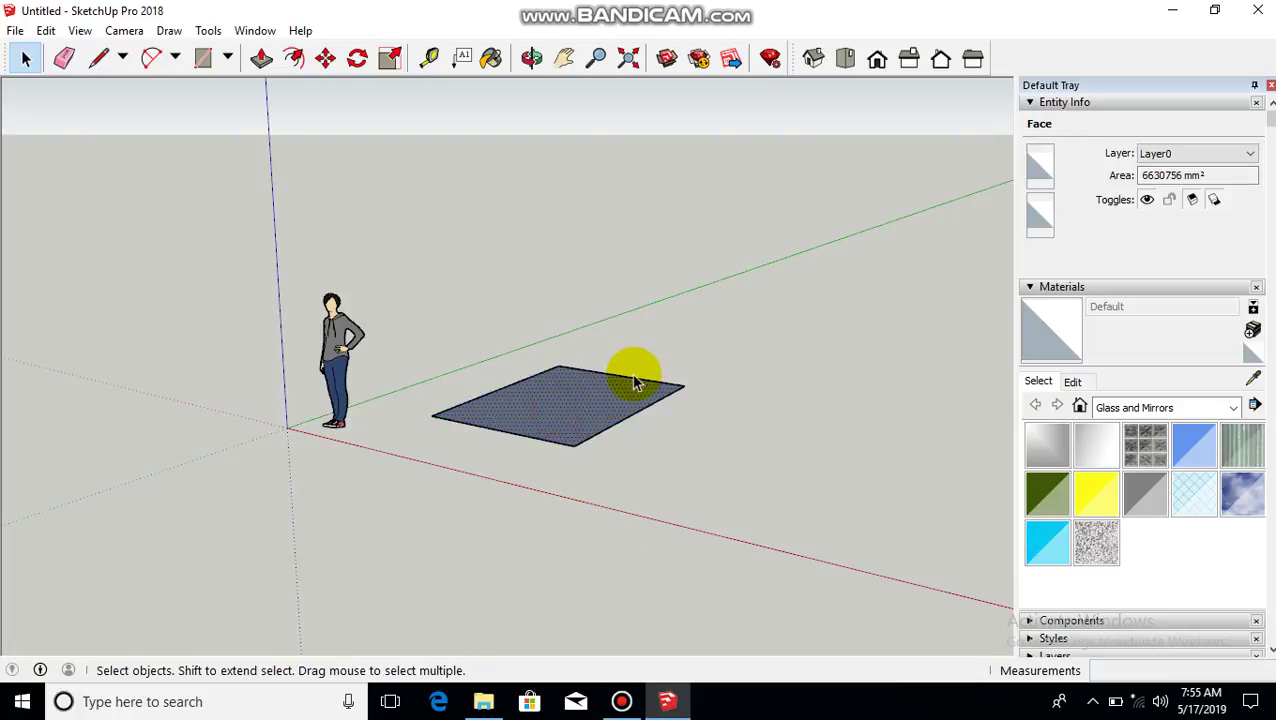
{"action": "left_click", "coordinate": [560, 380], "text": "shift"}
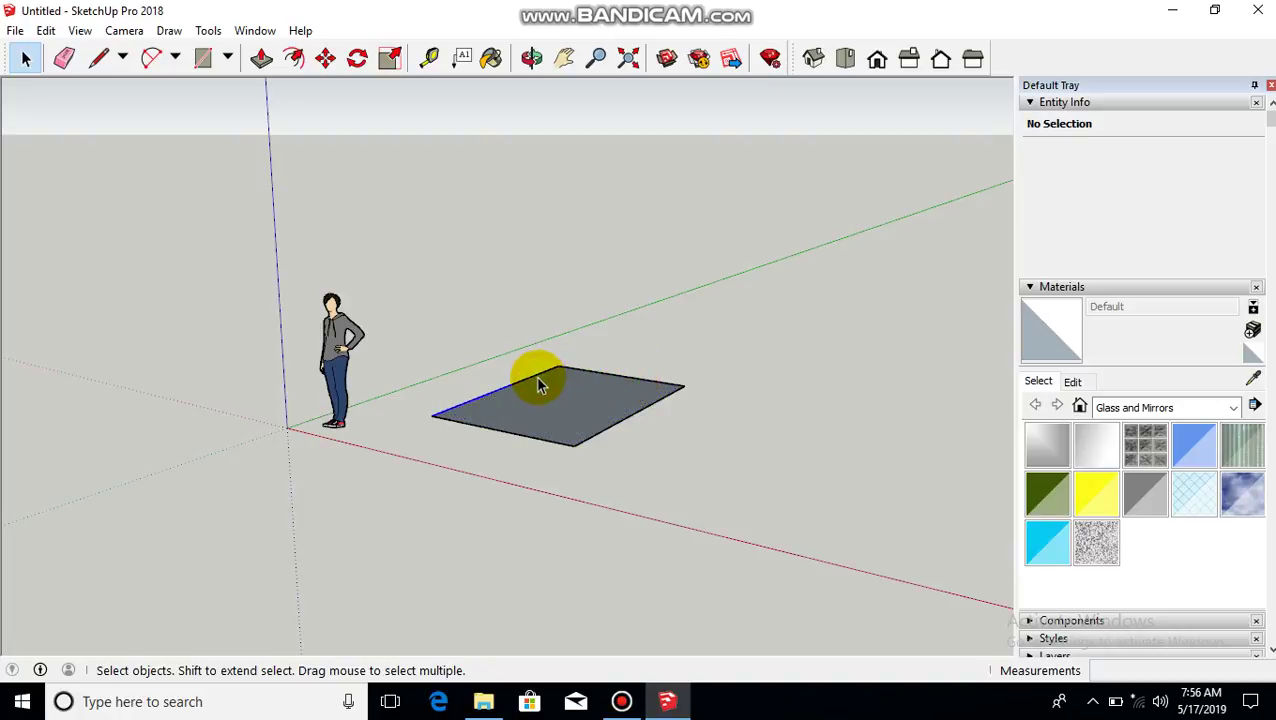
{"action": "left_click", "coordinate": [594, 373]}
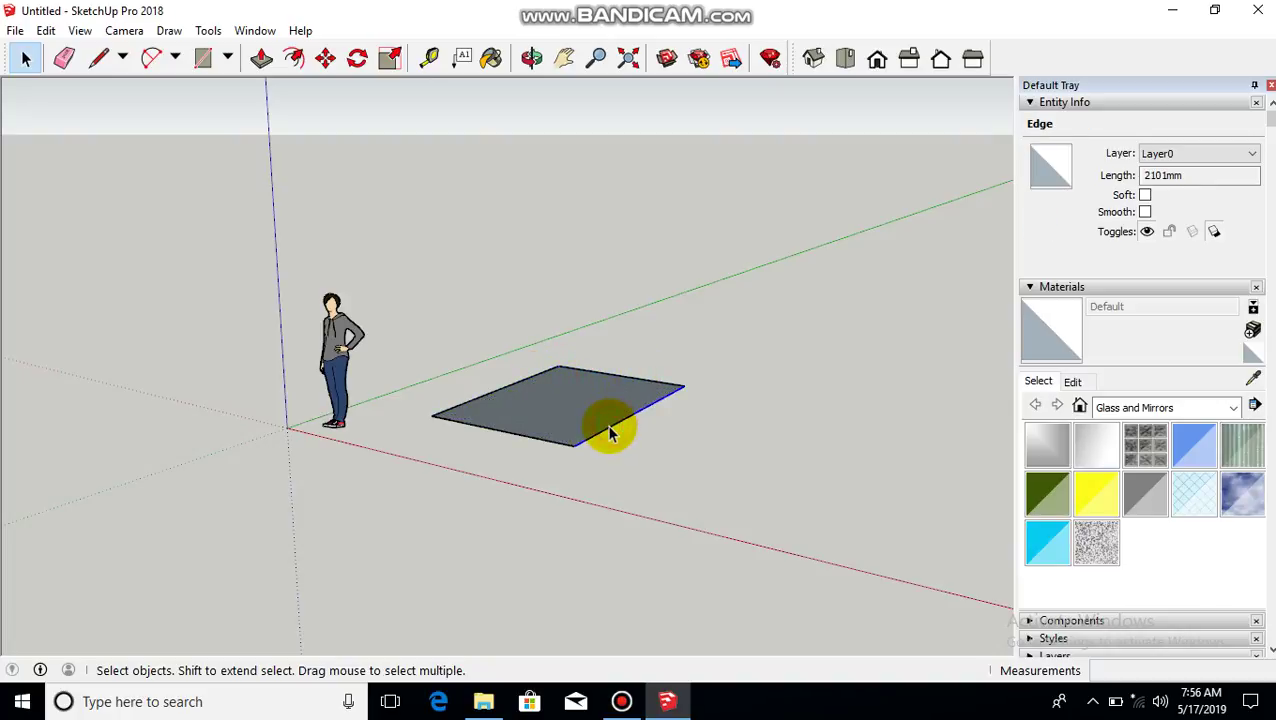
{"action": "left_click", "coordinate": [542, 447]}
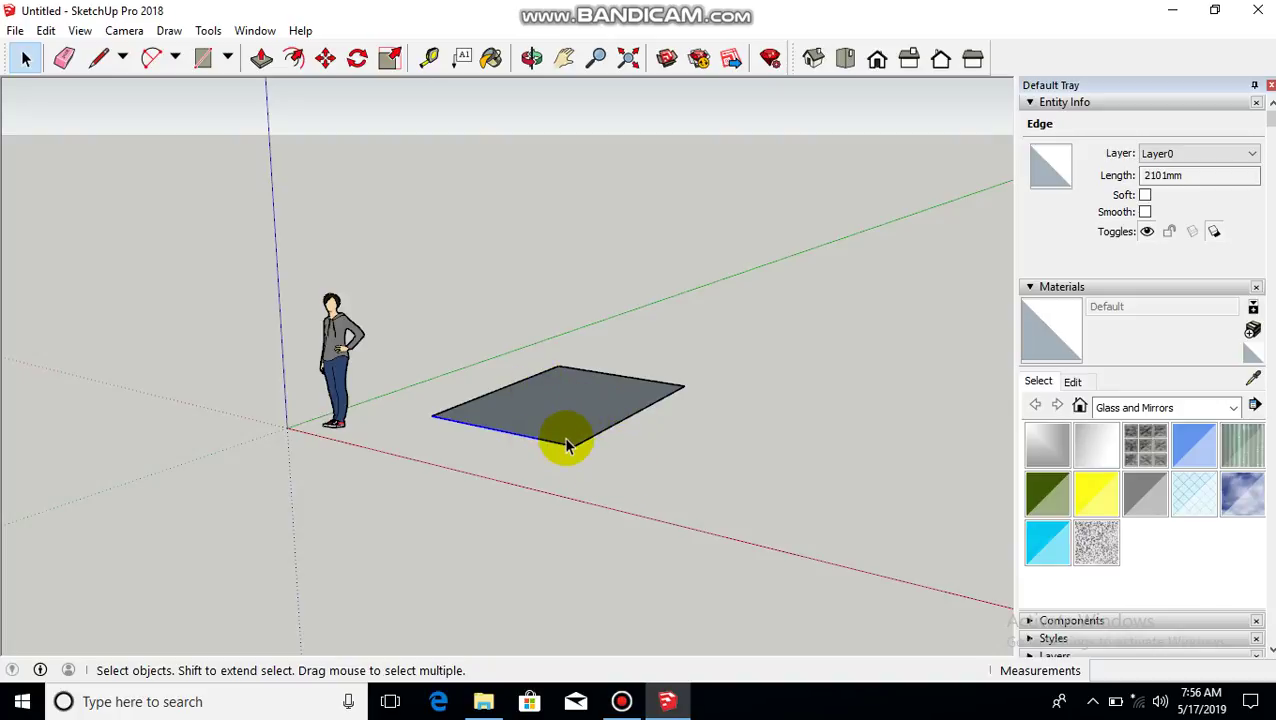
- Clear the edge selection and select only the rectangle's face
{"action": "middle_click_drag", "start_coordinate": [564, 428], "coordinate": [599, 539]}
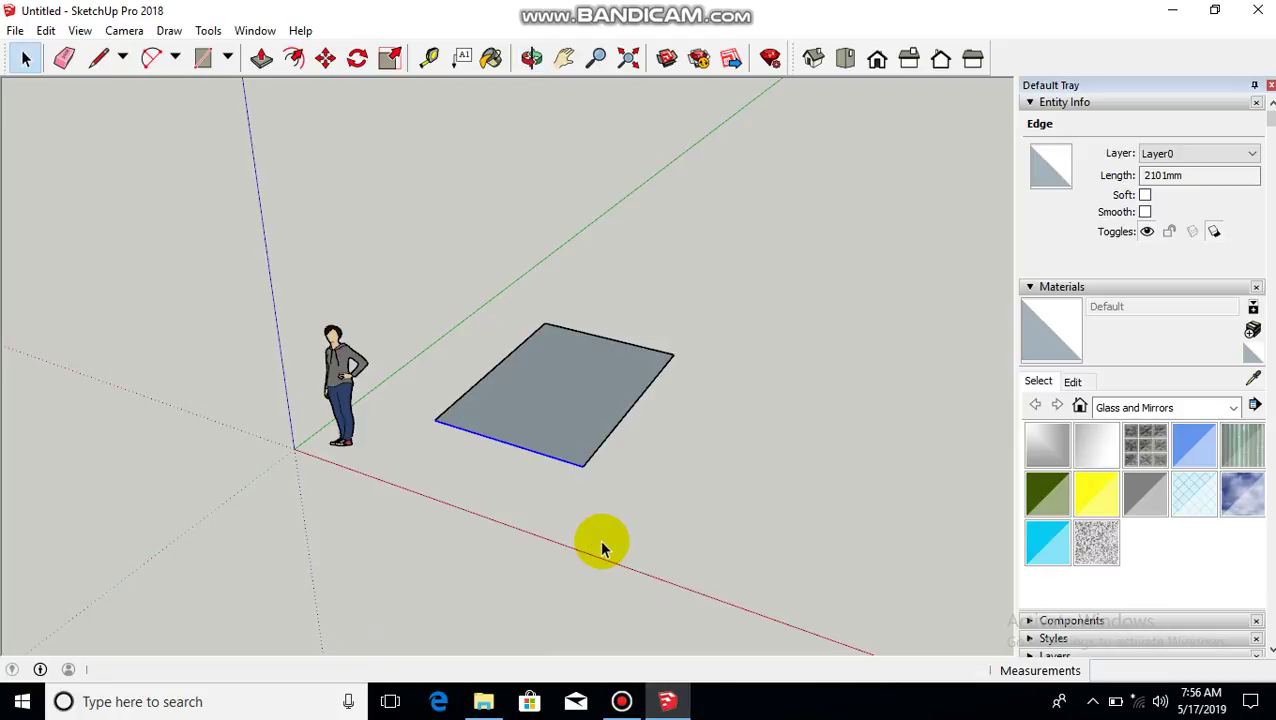
{"action": "left_click", "coordinate": [566, 60]}
{"action": "left_click_drag", "start_coordinate": [582, 395], "coordinate": [540, 437]}
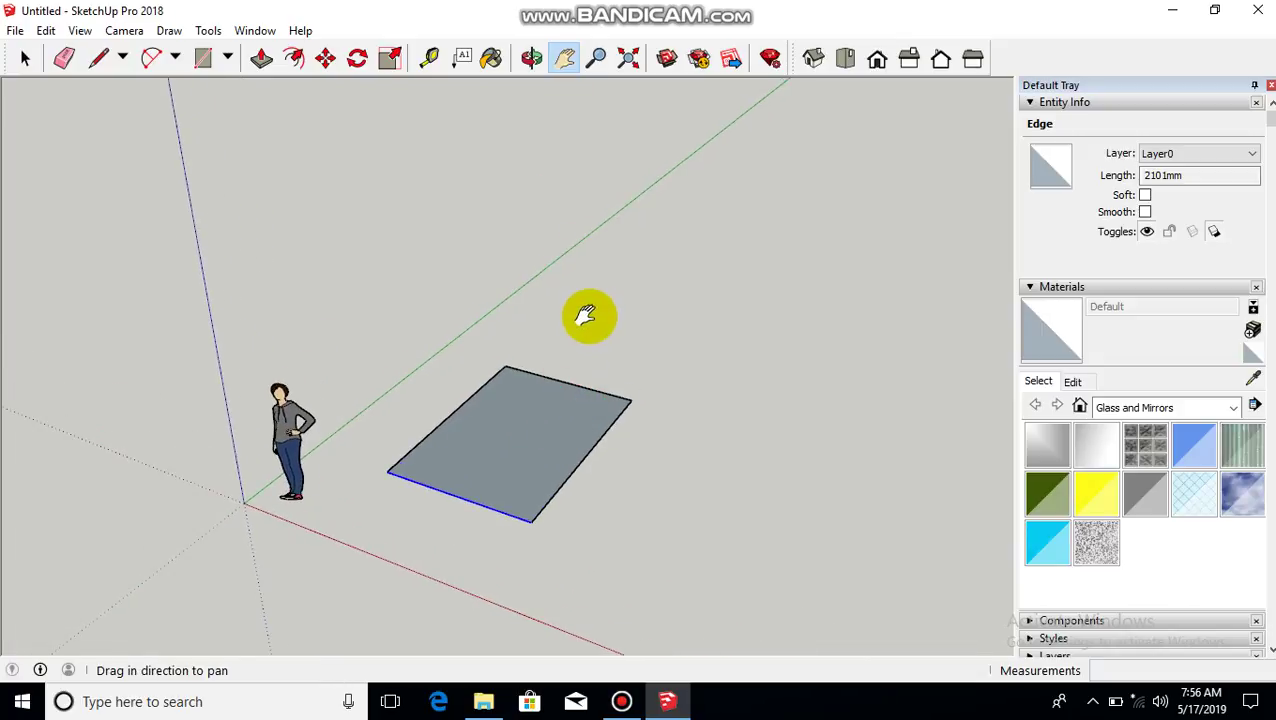
{"action": "left_click", "coordinate": [531, 58]}
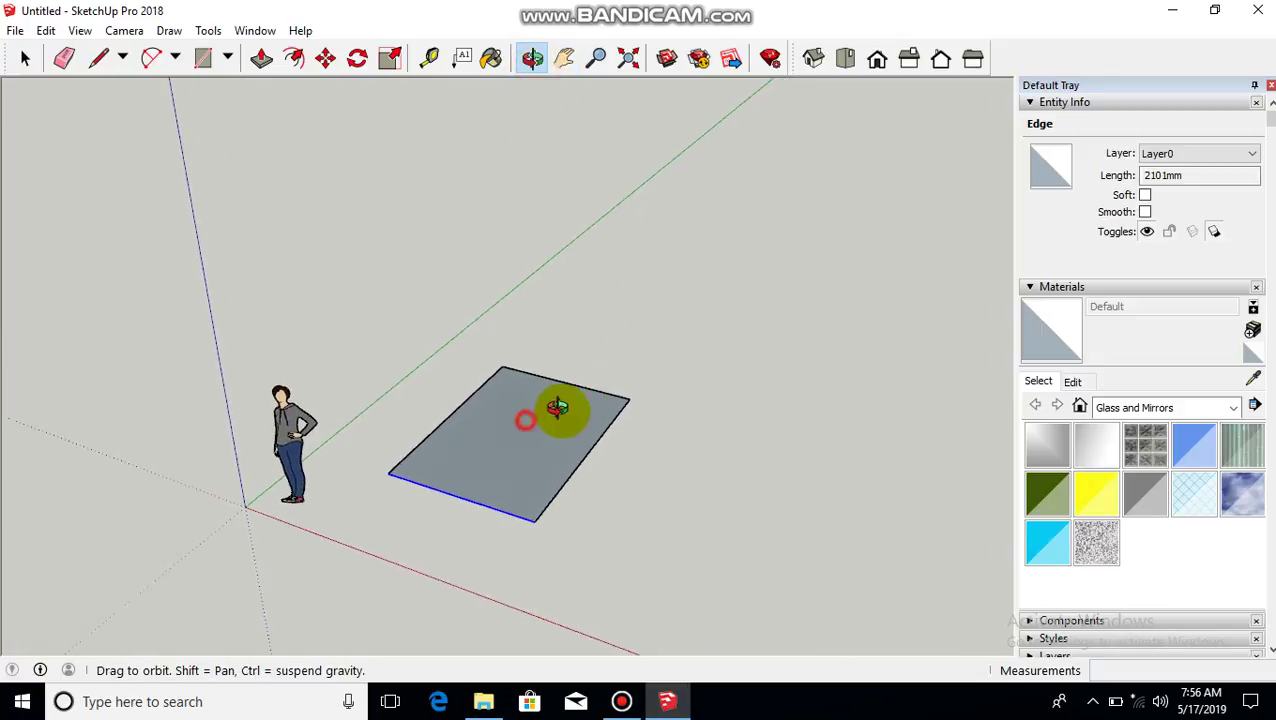
{"action": "left_click_drag", "start_coordinate": [552, 415], "coordinate": [588, 395]}
{"action": "key", "text": "space"}
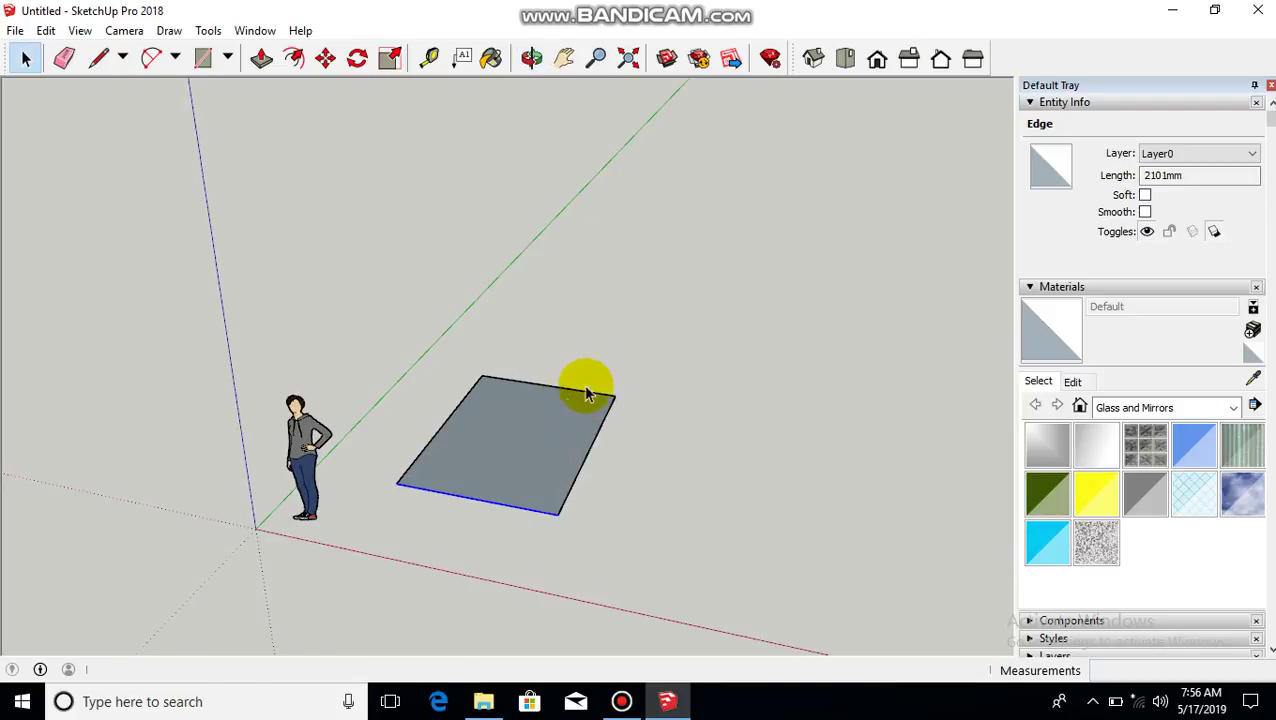
{"action": "left_click", "coordinate": [601, 352]}
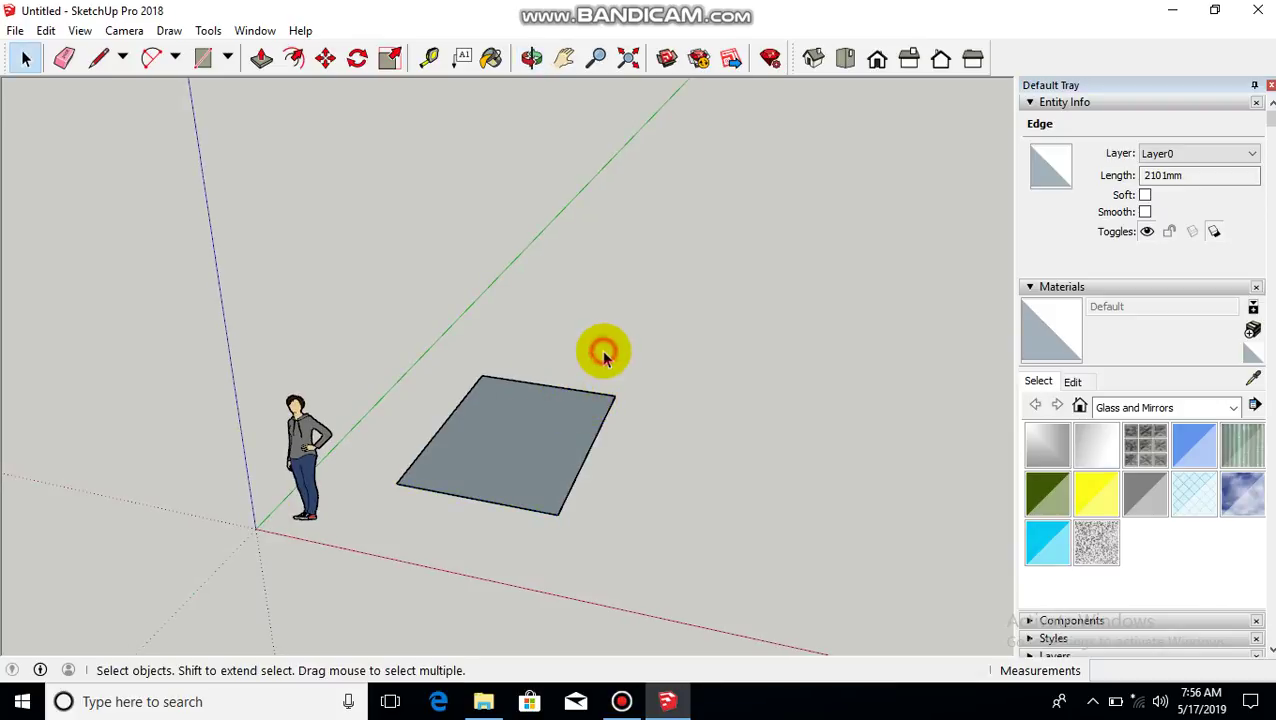
{"action": "left_click", "coordinate": [503, 422]}
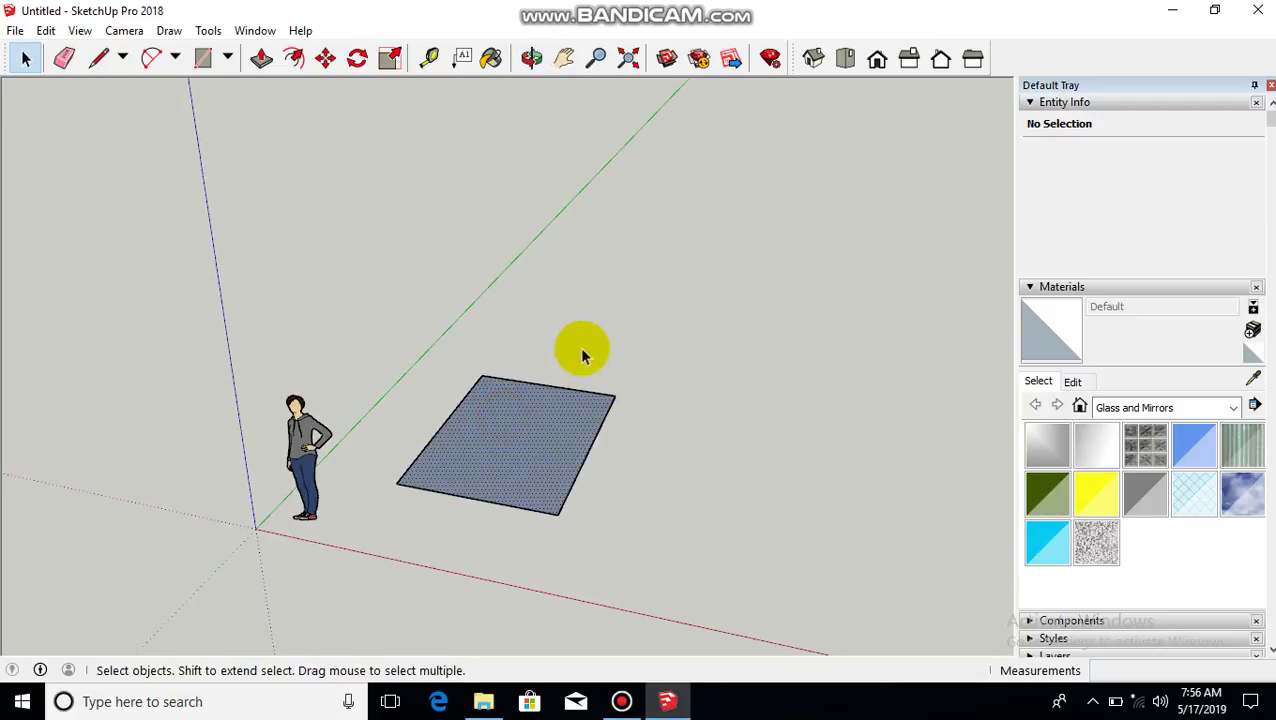
- Erase all four edges of the rectangle with the Eraser tool
{"action": "left_click", "coordinate": [61, 61]}
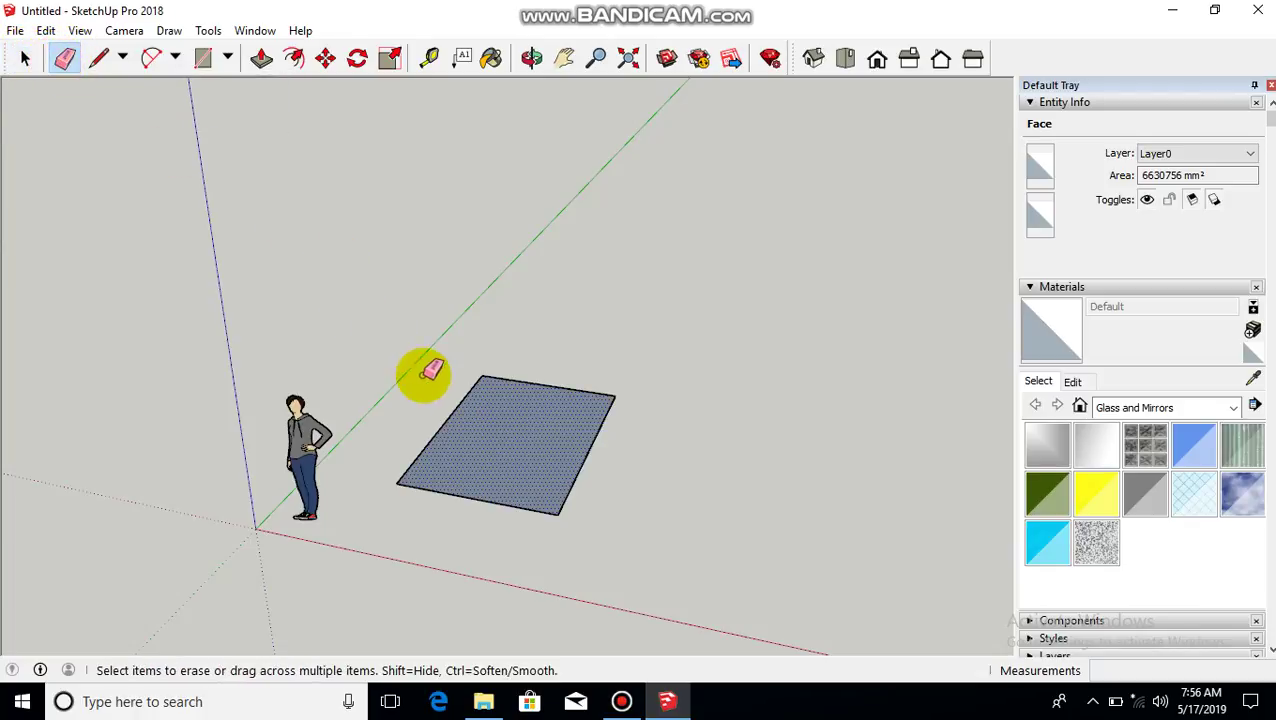
{"action": "left_click", "coordinate": [451, 413]}
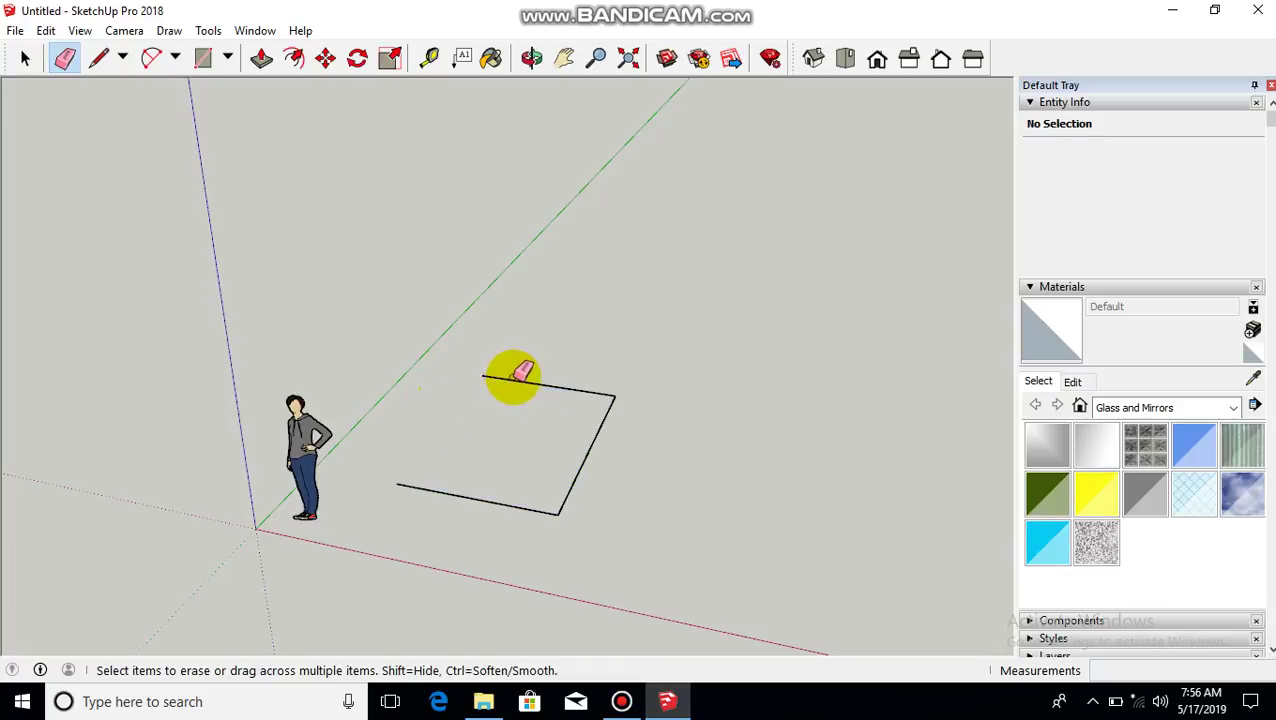
{"action": "left_click", "coordinate": [518, 380]}
{"action": "left_click", "coordinate": [590, 447]}
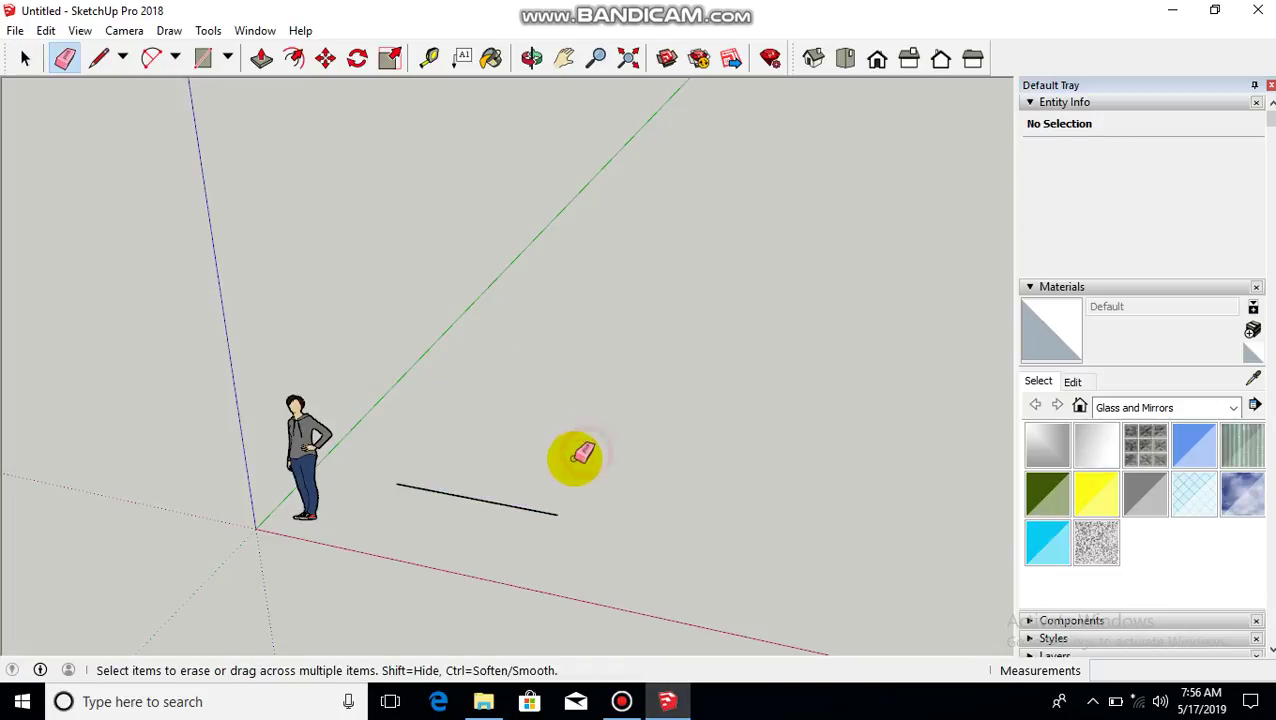
{"action": "left_click", "coordinate": [476, 497]}
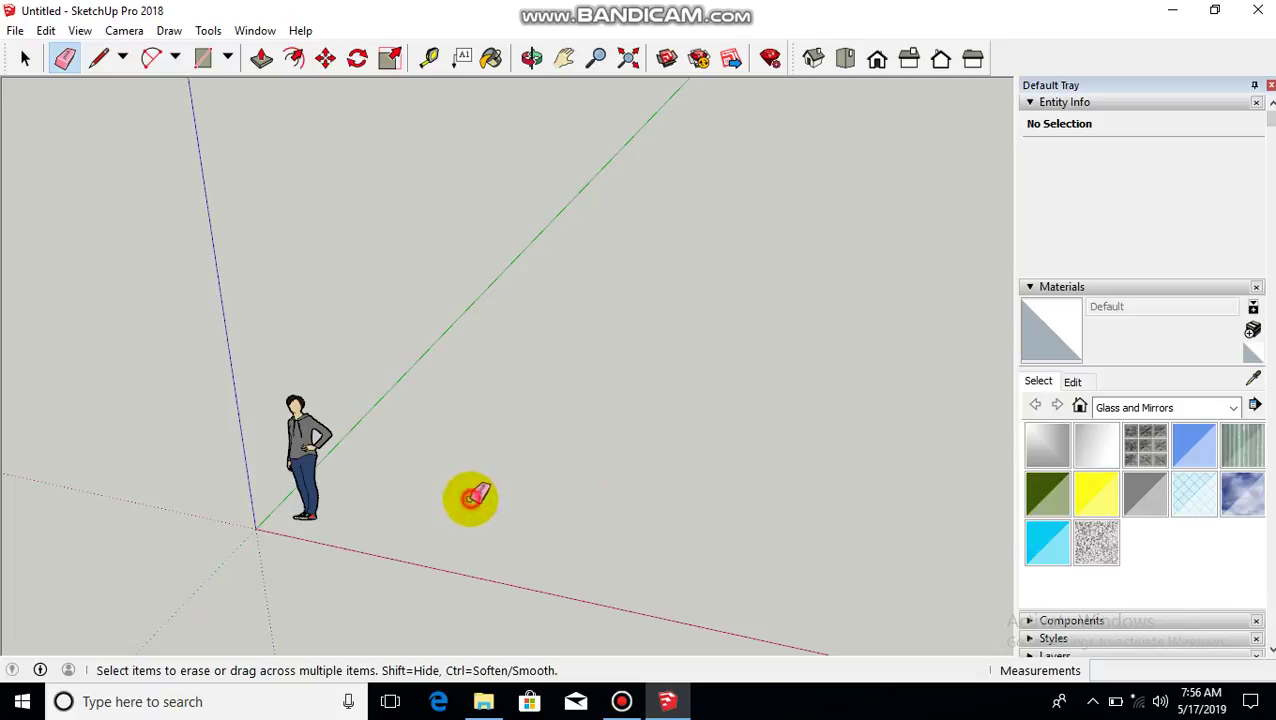
- Draw a closed four-sided face of about 1807 by 2526 mm on the ground with the Line tool
{"action": "left_click", "coordinate": [100, 60]}
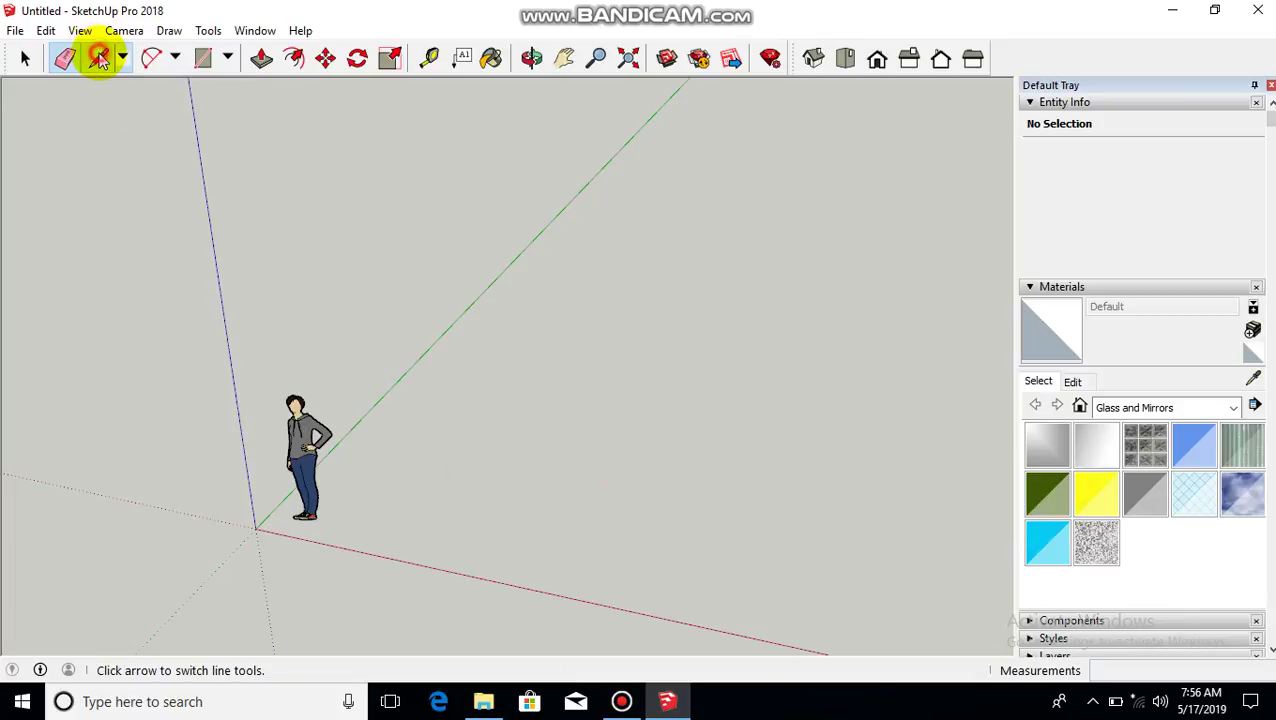
{"action": "left_click", "coordinate": [390, 506]}
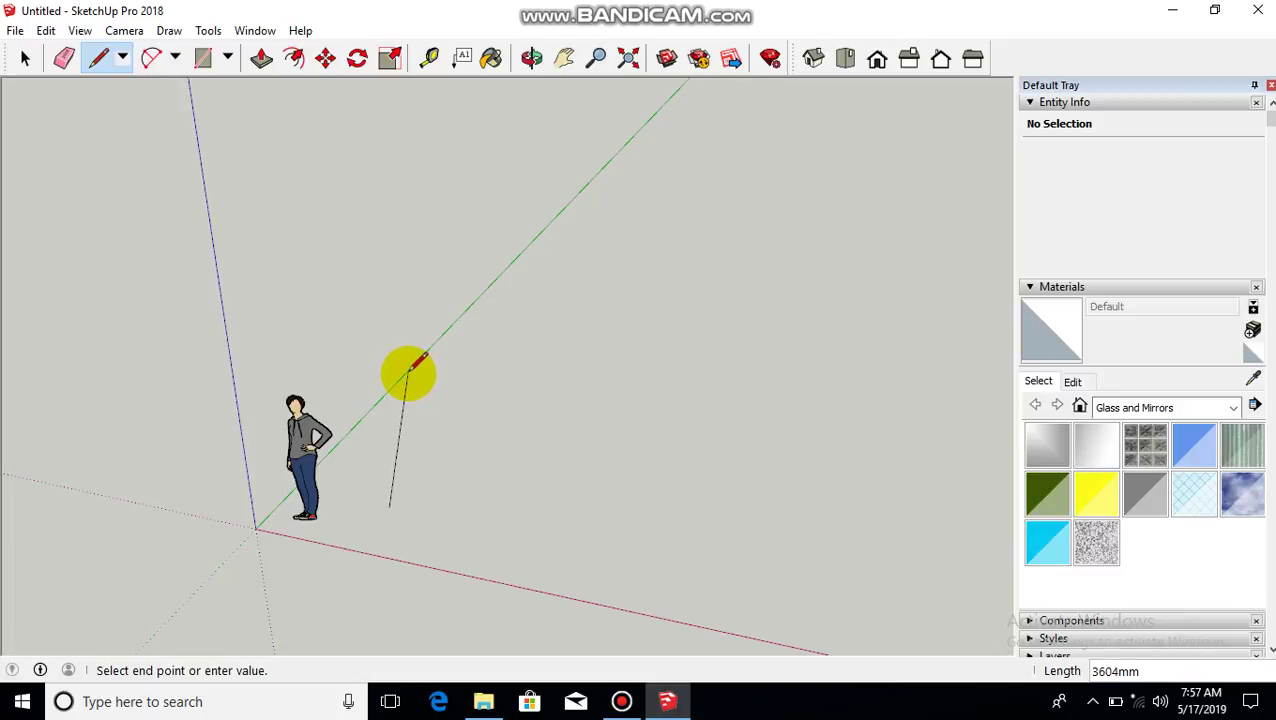
{"action": "left_click", "coordinate": [463, 410]}
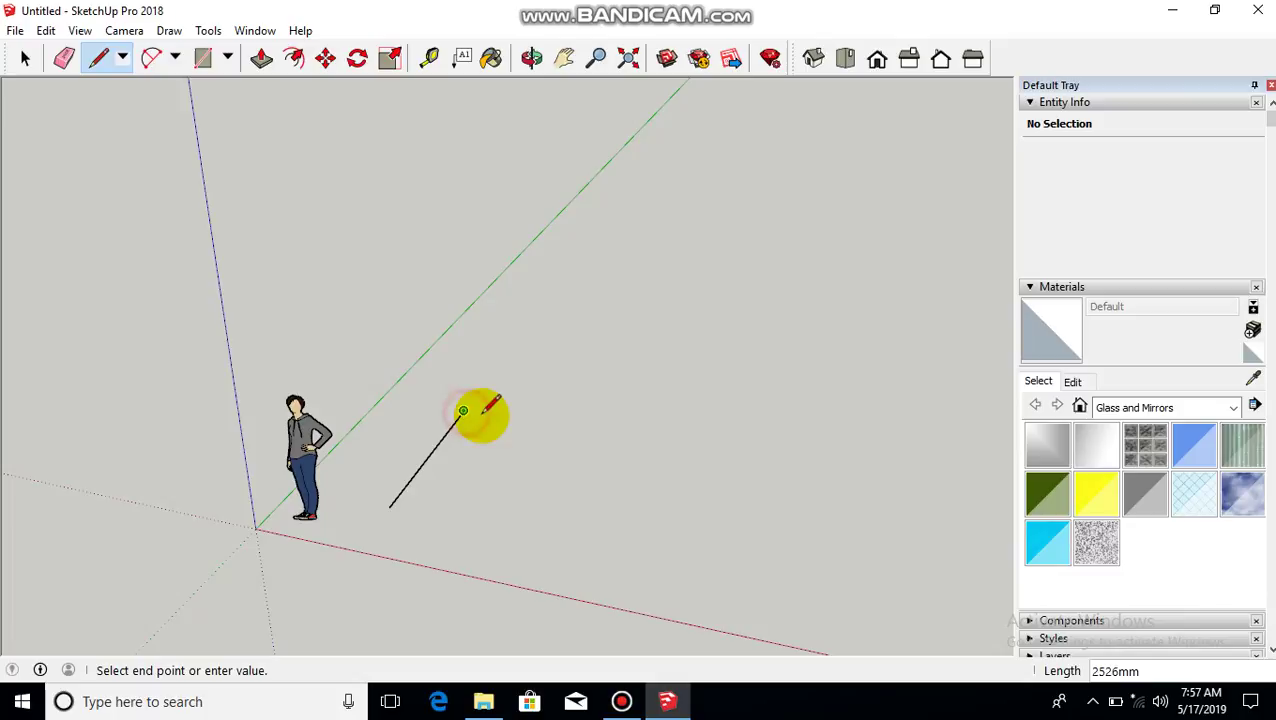
{"action": "left_click", "coordinate": [586, 430]}
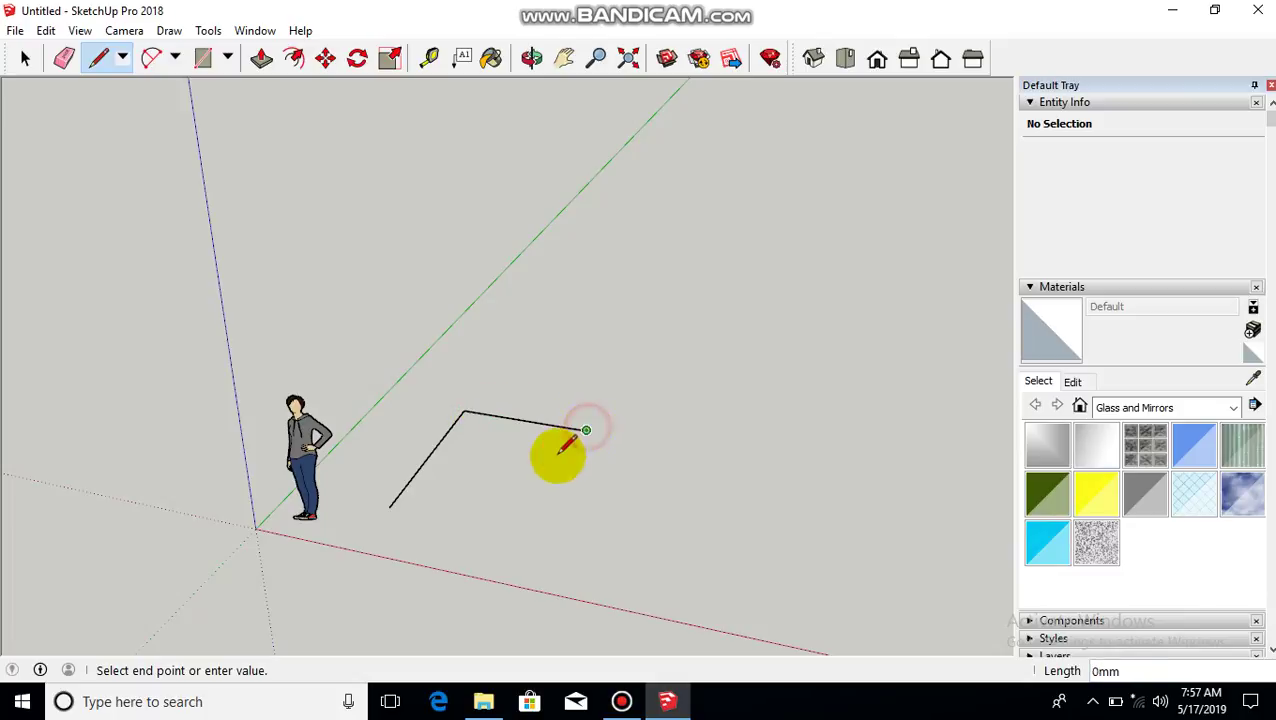
{"action": "left_click", "coordinate": [532, 536]}
{"action": "left_click", "coordinate": [389, 507]}
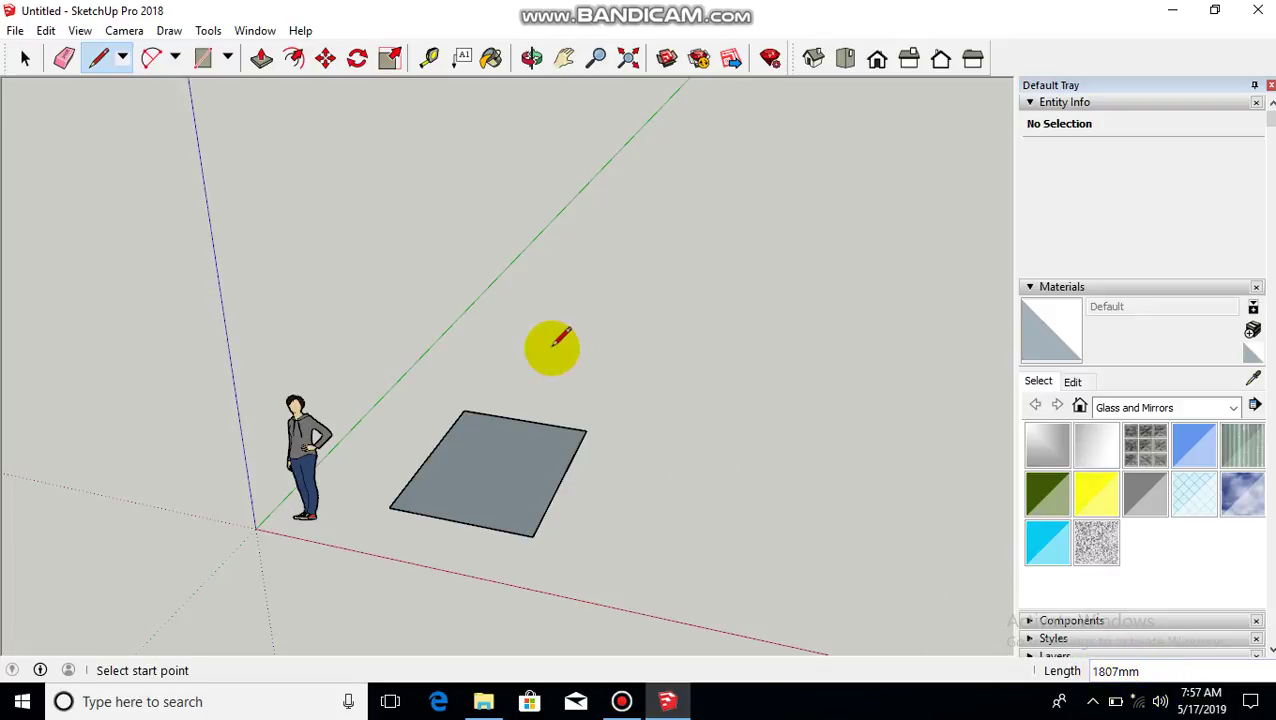
- Draw a closed 3000 by 4000 mm rectangle with the Line tool behind the first face
{"action": "left_click", "coordinate": [493, 373]}
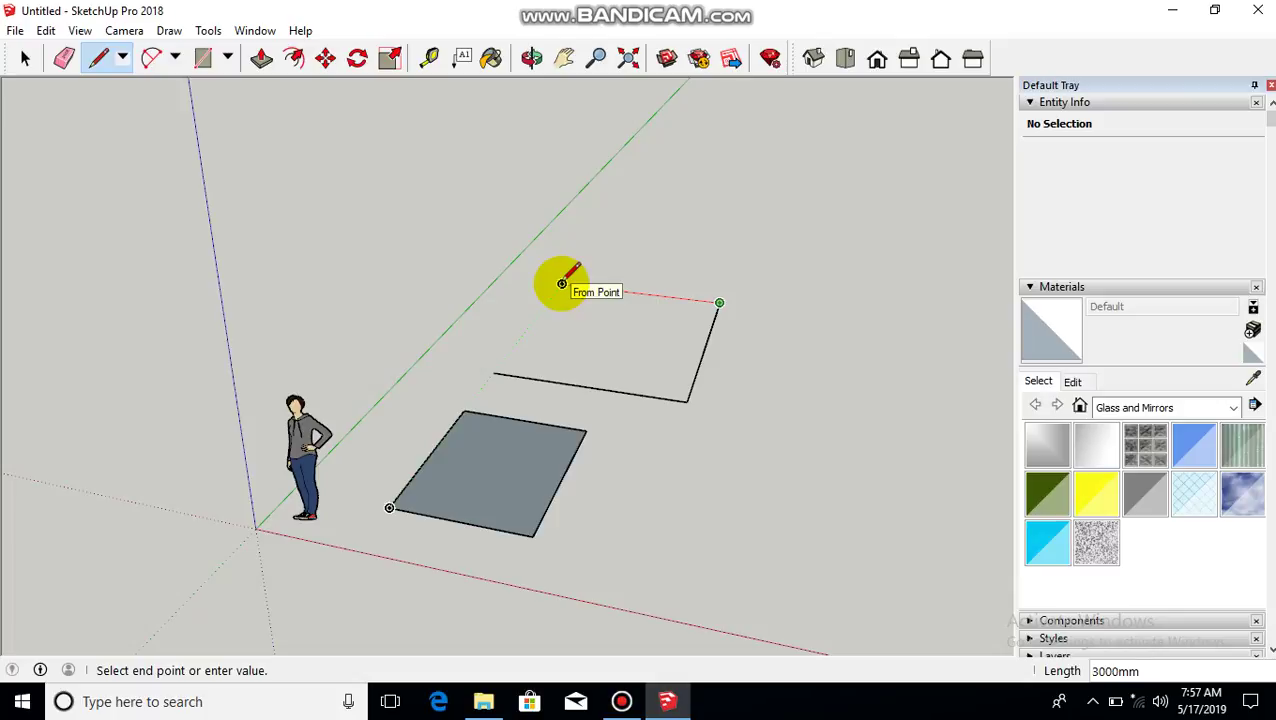
{"action": "left_click", "coordinate": [562, 284]}
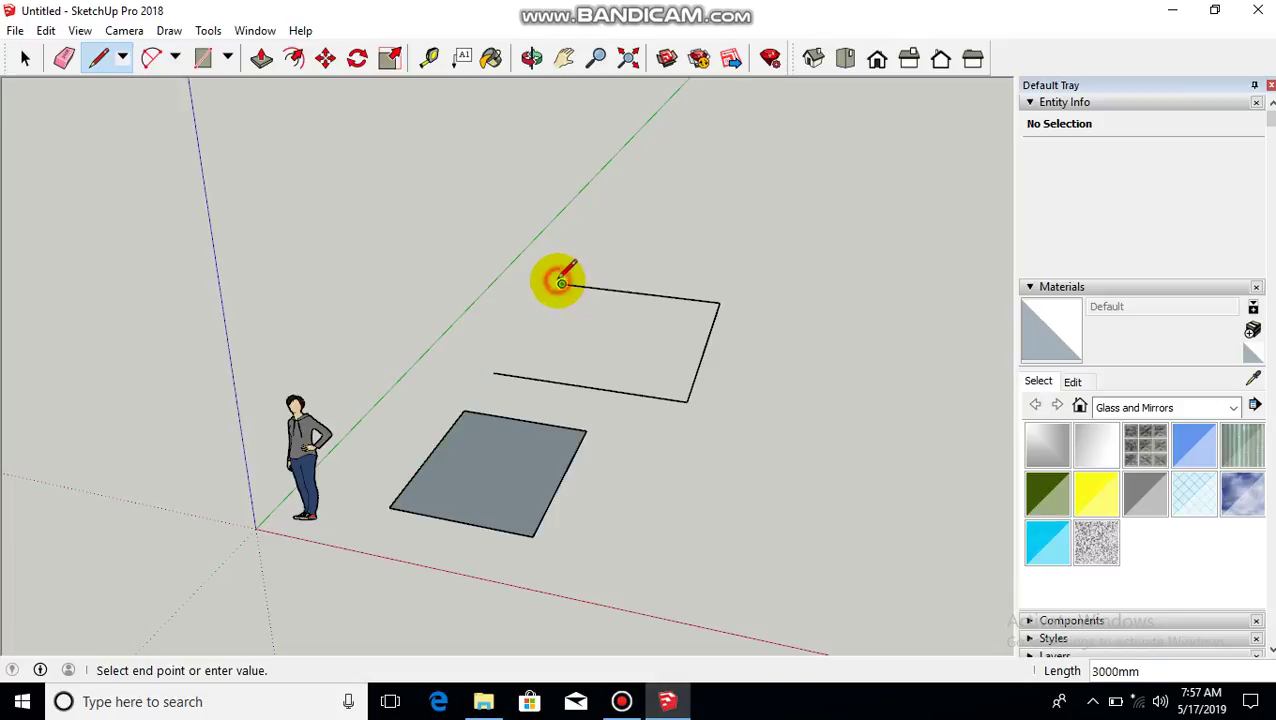
{"action": "left_click", "coordinate": [494, 372]}
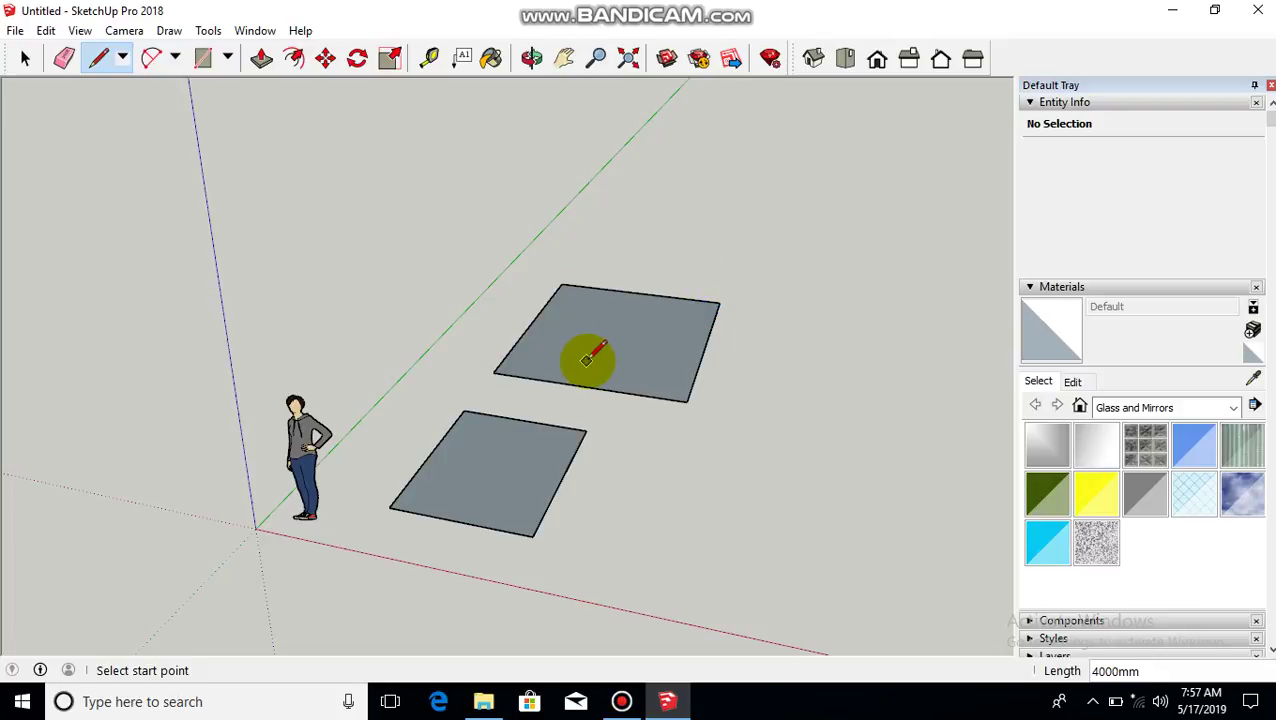
- Draw a 3000 by 4000 mm rectangle with the Rectangle tool in the empty area near the red axis
{"action": "left_click", "coordinate": [201, 62]}
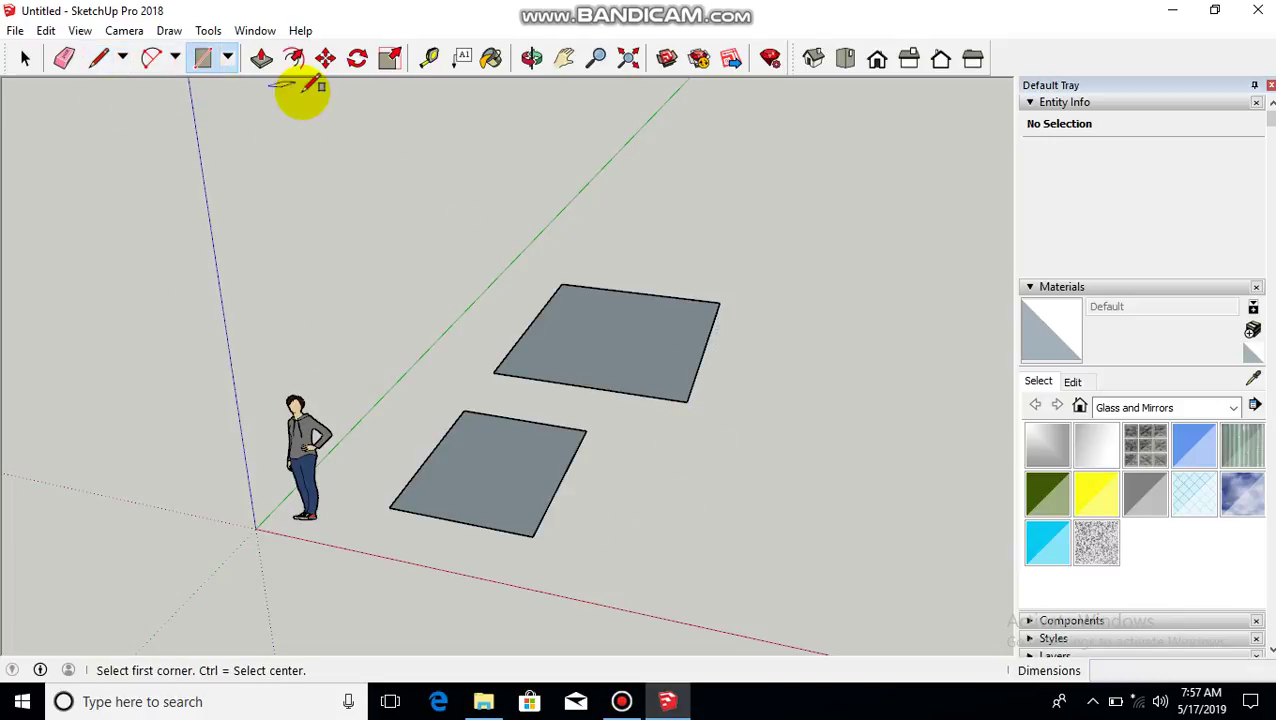
{"action": "left_click", "coordinate": [690, 568]}
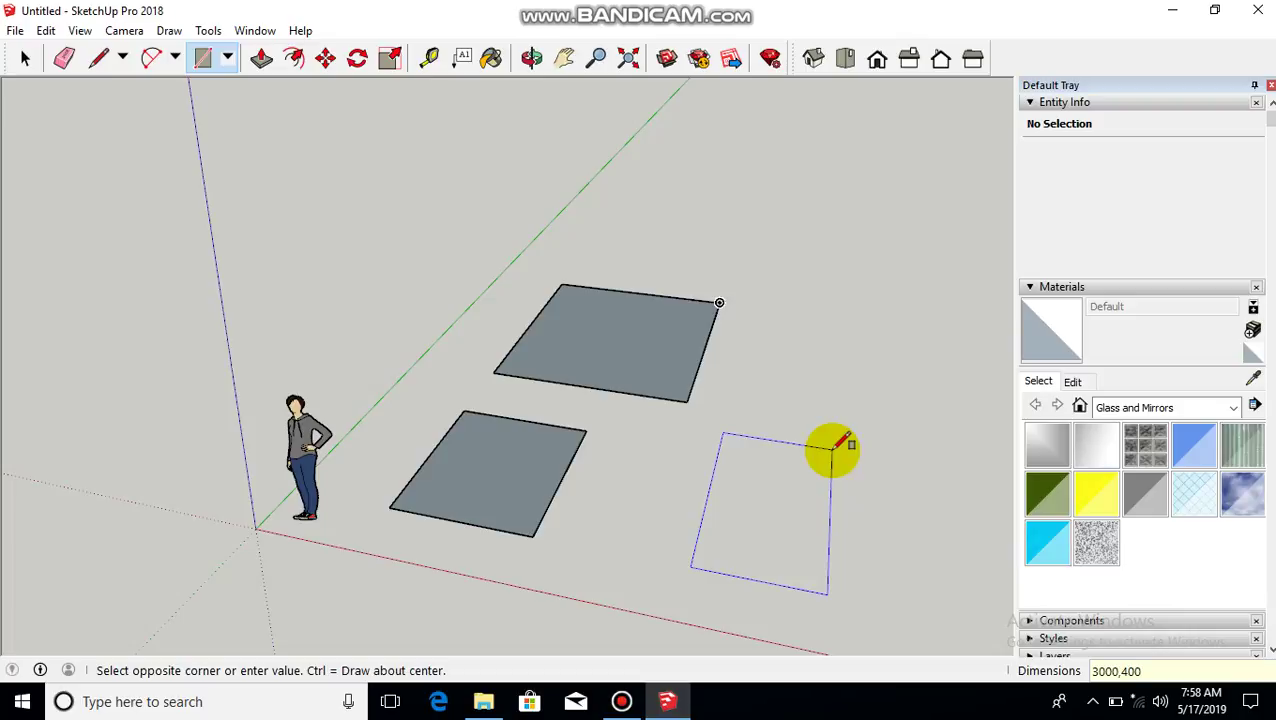
{"action": "left_click", "coordinate": [832, 447]}
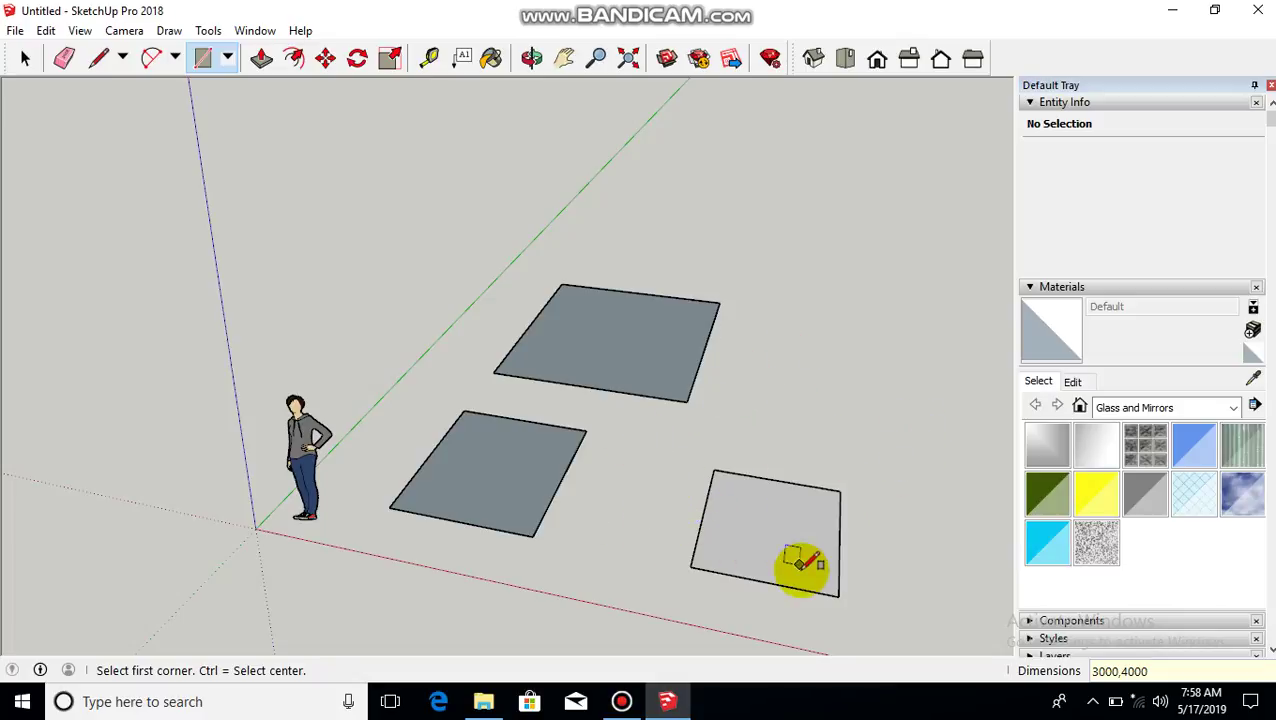
- Draw a 3000 by 4000 mm rectangle with the Rectangle tool on the ground beside the two darker faces
{"action": "middle_click_drag", "start_coordinate": [865, 585], "coordinate": [788, 540]}
{"action": "middle_click_drag", "start_coordinate": [809, 498], "coordinate": [760, 510]}
{"action": "left_click", "coordinate": [643, 523]}
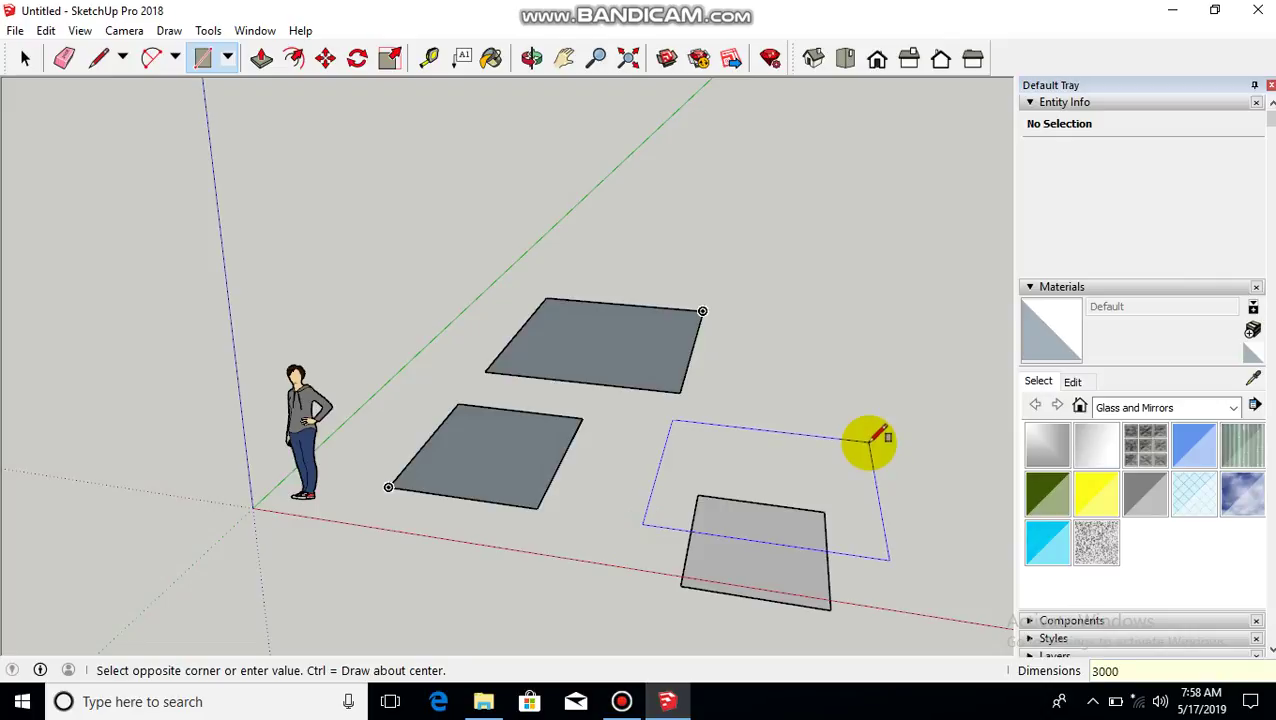
{"action": "type", "text": "3000,4000"}
{"action": "key", "text": "Return"}
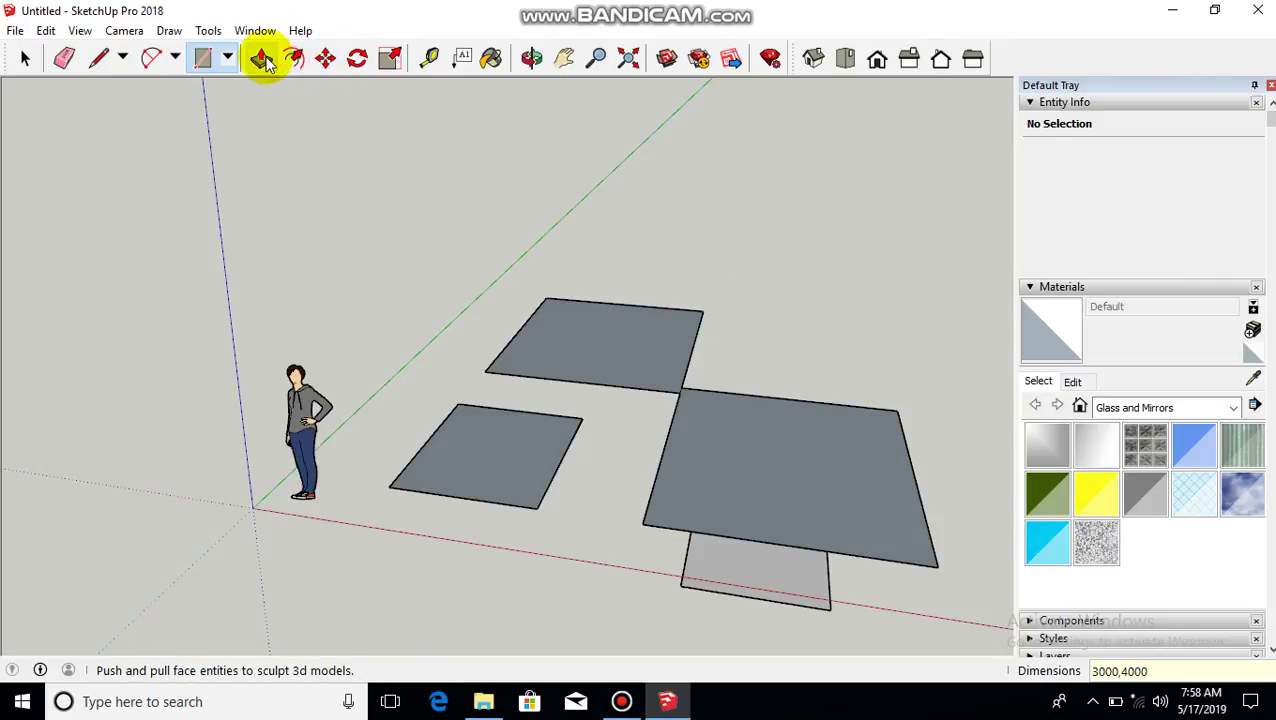
- Measure the front and side edges of the newest large rectangle with the Tape Measure tool
{"action": "left_click", "coordinate": [427, 60]}
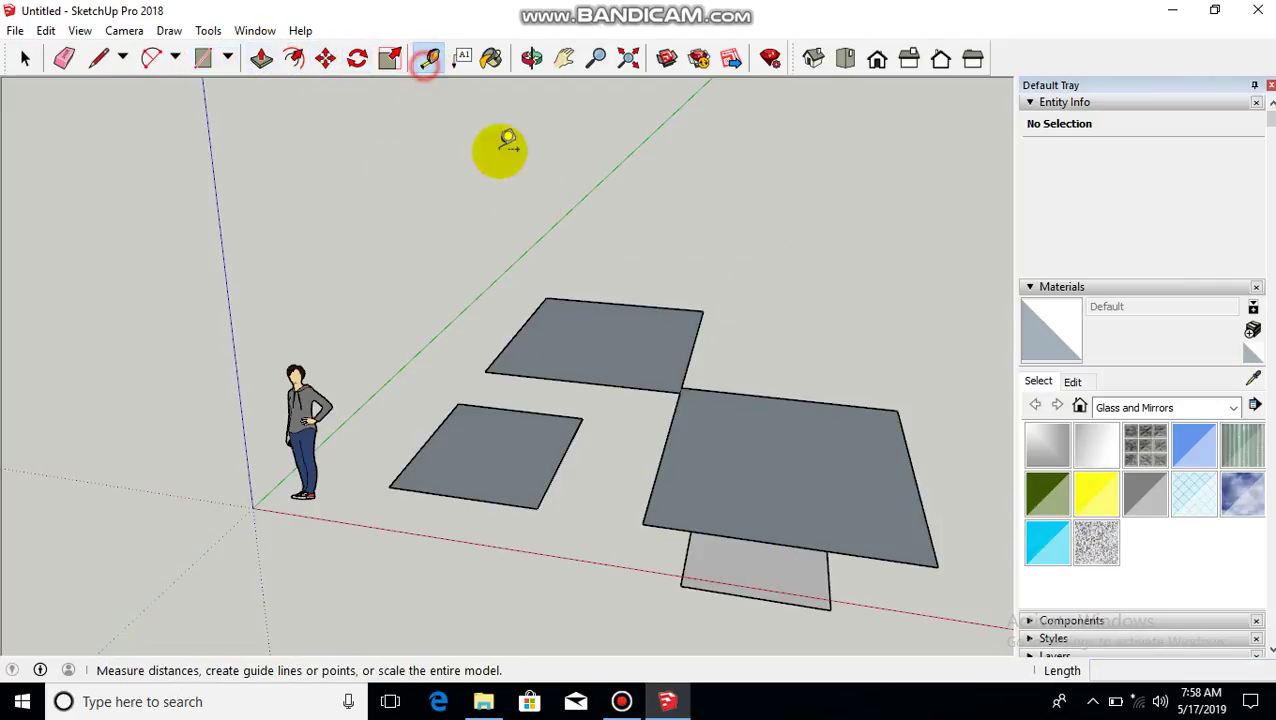
{"action": "left_click", "coordinate": [643, 523]}
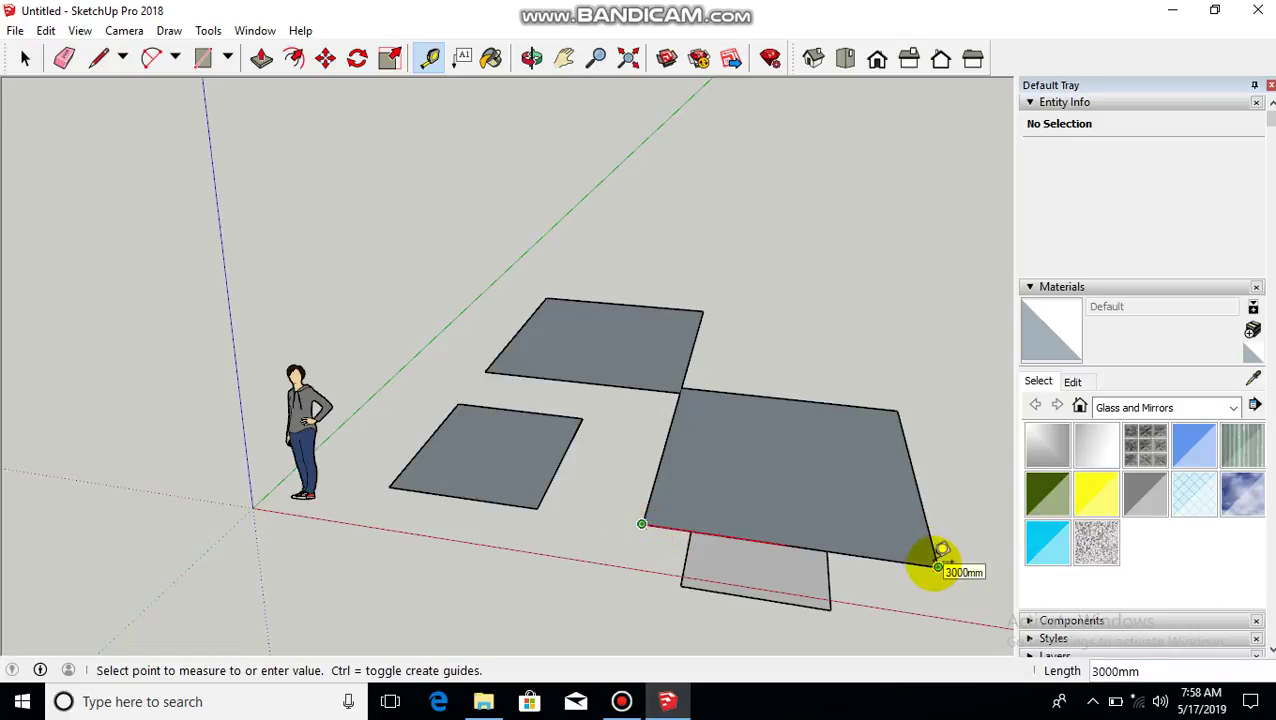
{"action": "left_click", "coordinate": [937, 566]}
{"action": "left_click", "coordinate": [938, 566]}
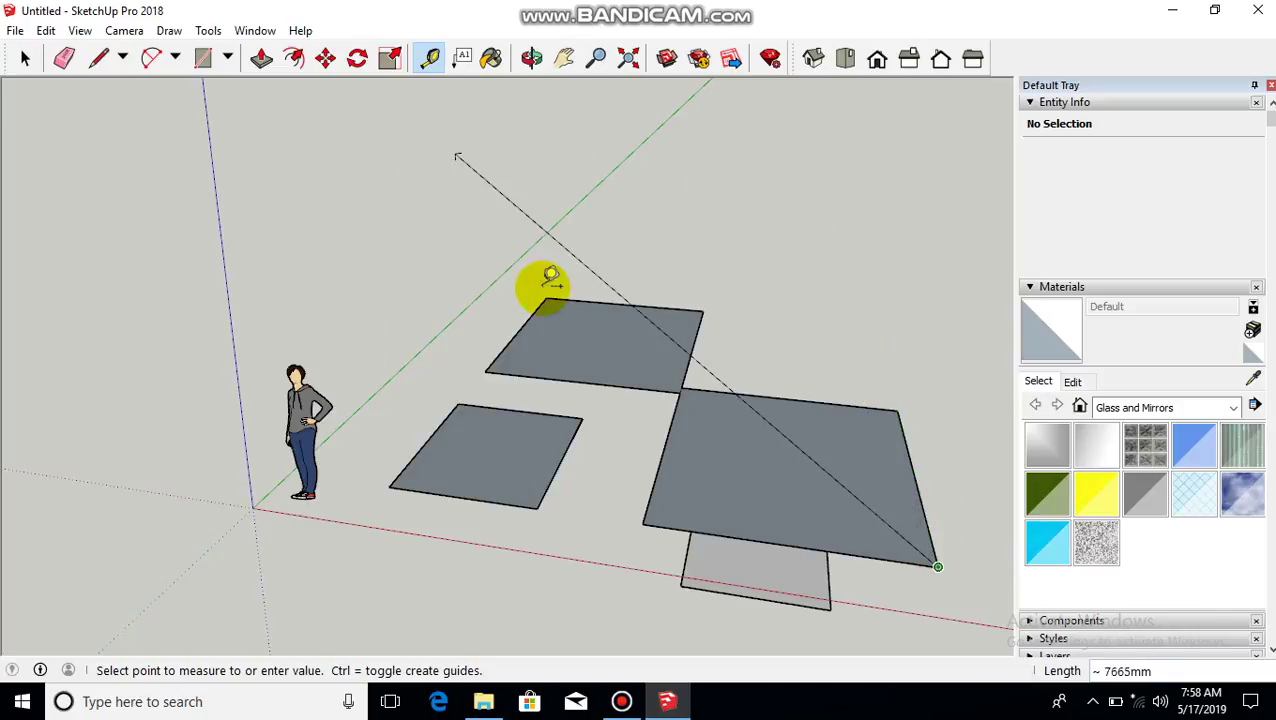
- Measure two adjacent edges of the separate light rectangle with the Tape Measure tool
{"action": "middle_click_drag", "start_coordinate": [803, 507], "coordinate": [769, 584]}
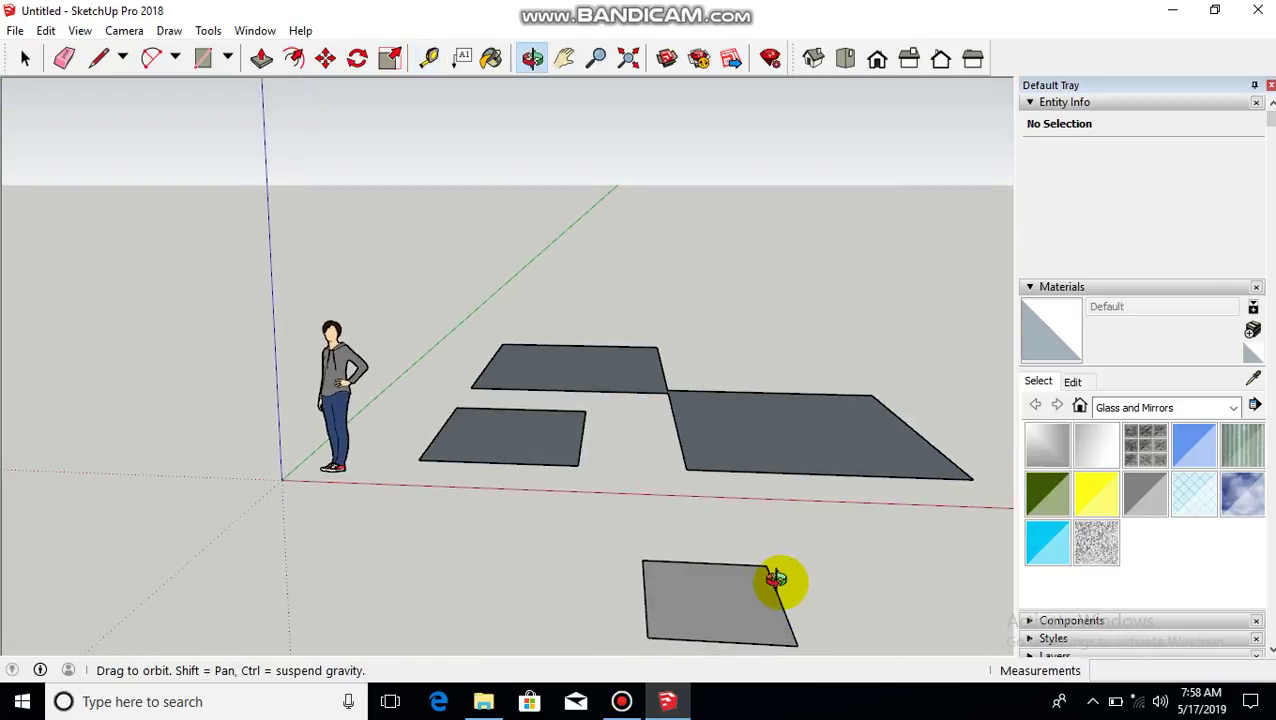
{"action": "left_click", "coordinate": [790, 570]}
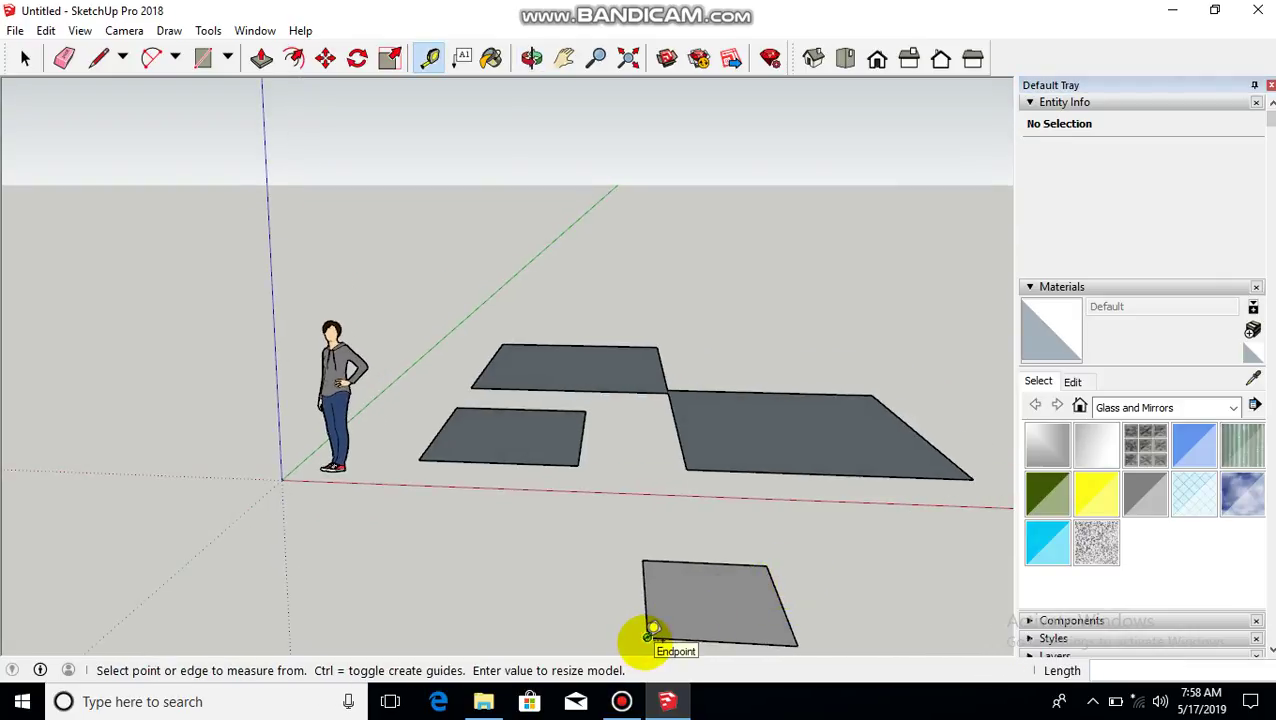
{"action": "left_click", "coordinate": [648, 635]}
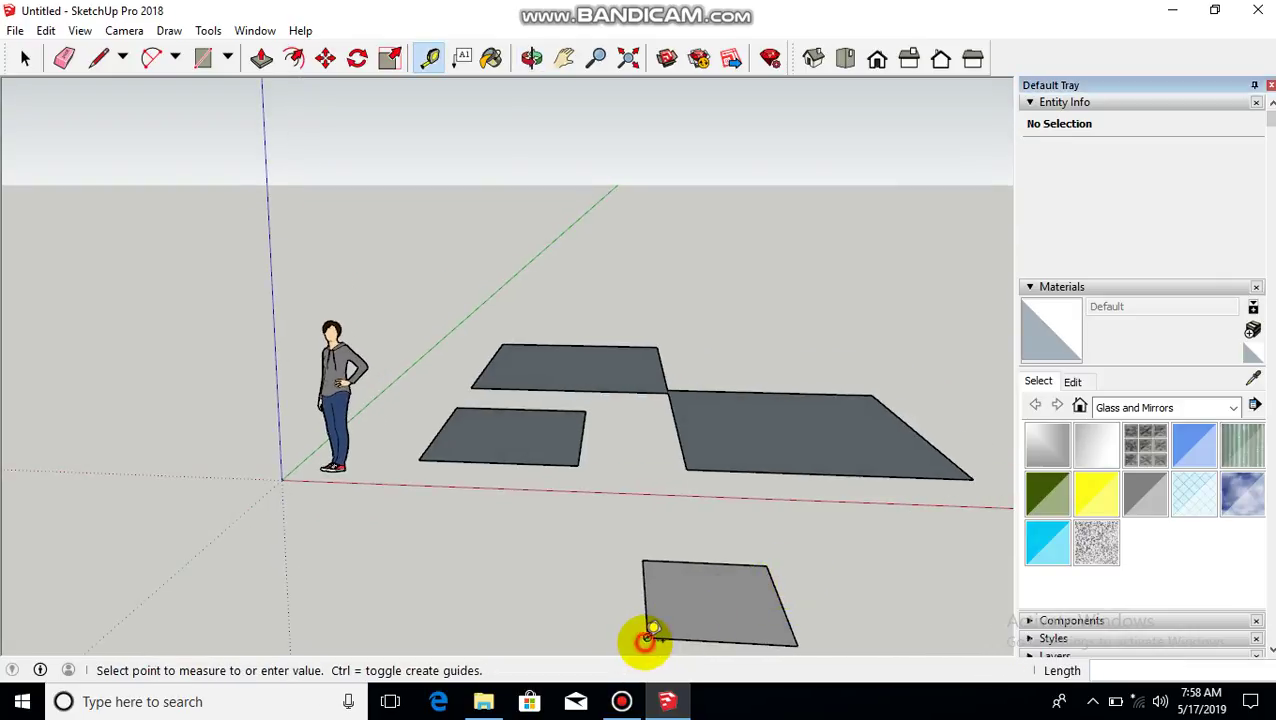
{"action": "left_click", "coordinate": [797, 645]}
{"action": "left_click", "coordinate": [797, 645]}
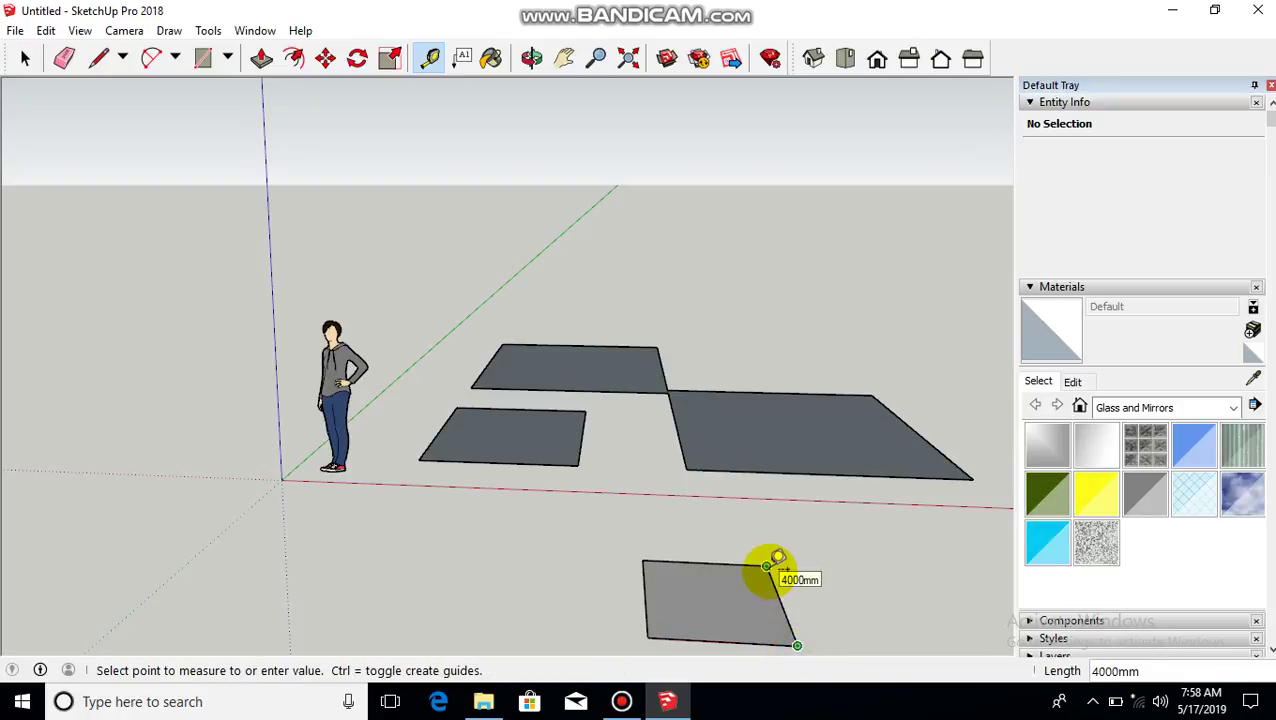
{"action": "middle_click_drag", "start_coordinate": [788, 563], "coordinate": [762, 600]}
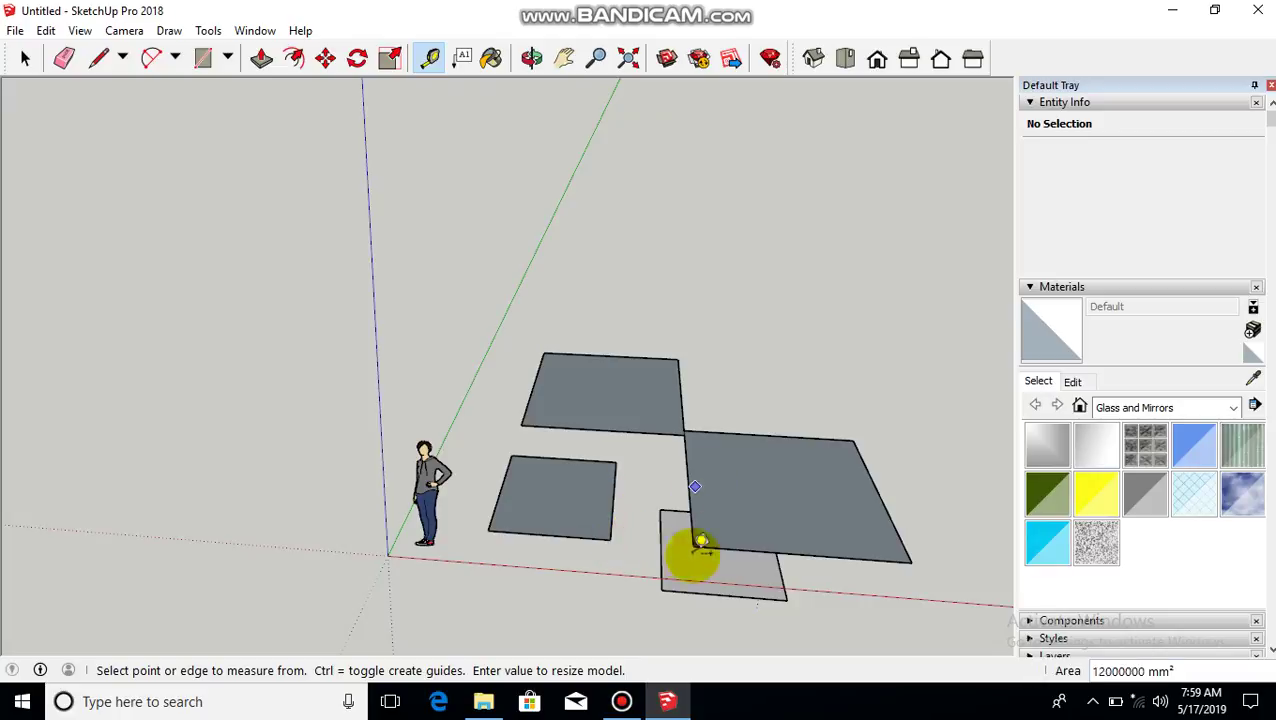
{"action": "middle_click_drag", "start_coordinate": [646, 510], "coordinate": [578, 522]}
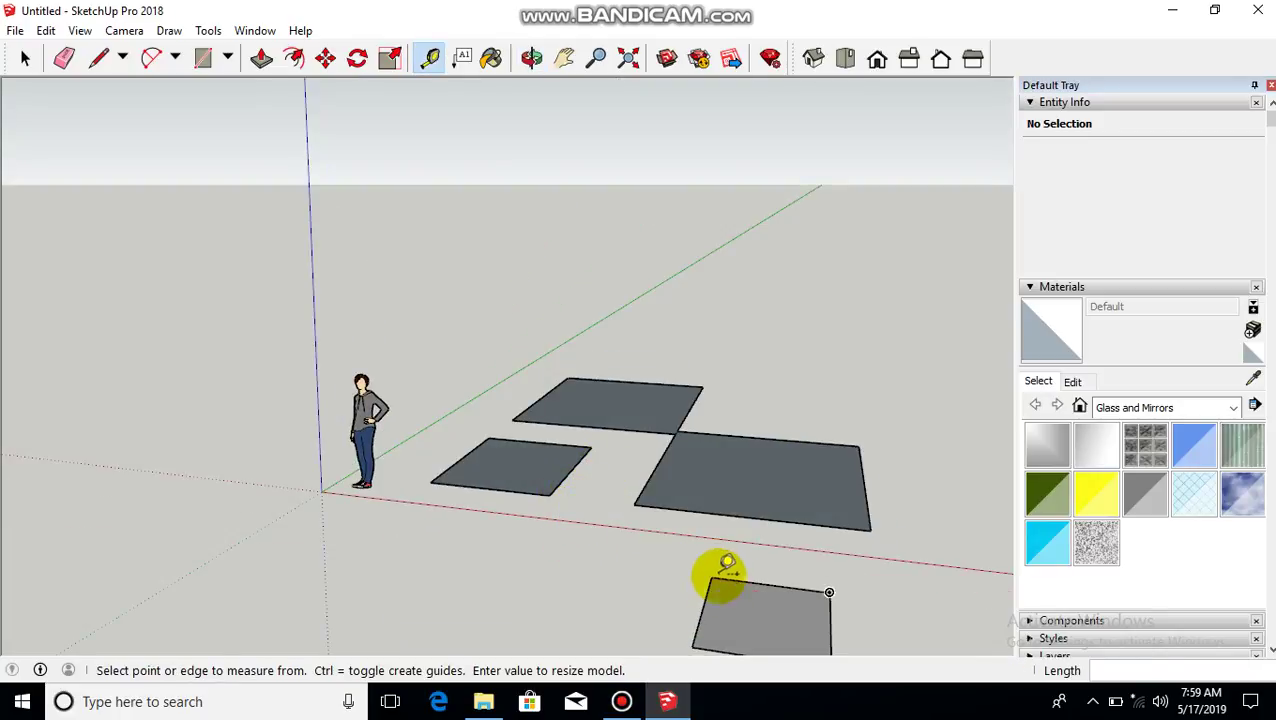
{"action": "middle_click_drag", "start_coordinate": [799, 550], "coordinate": [424, 276]}
{"action": "key", "text": "space"}
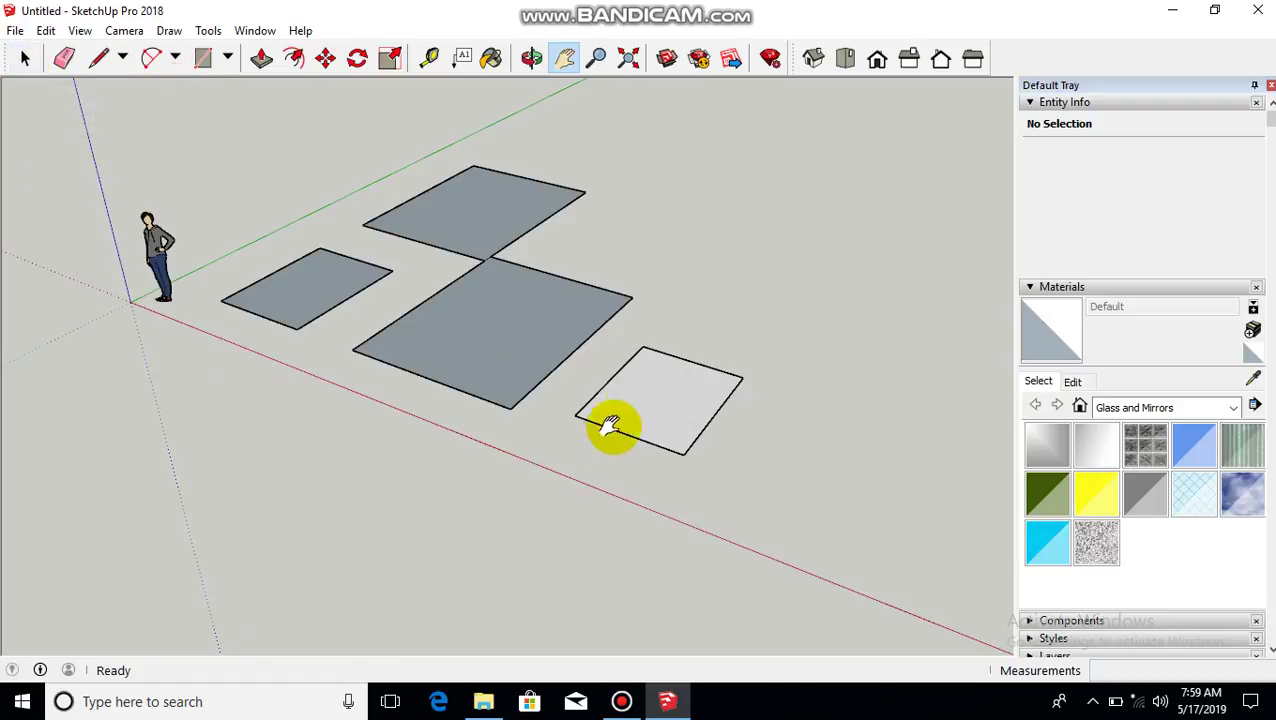
- Push/Pull the smallest face nearest the figure upward 2000 mm to form a box
{"action": "middle_click_drag", "start_coordinate": [607, 427], "coordinate": [597, 517]}
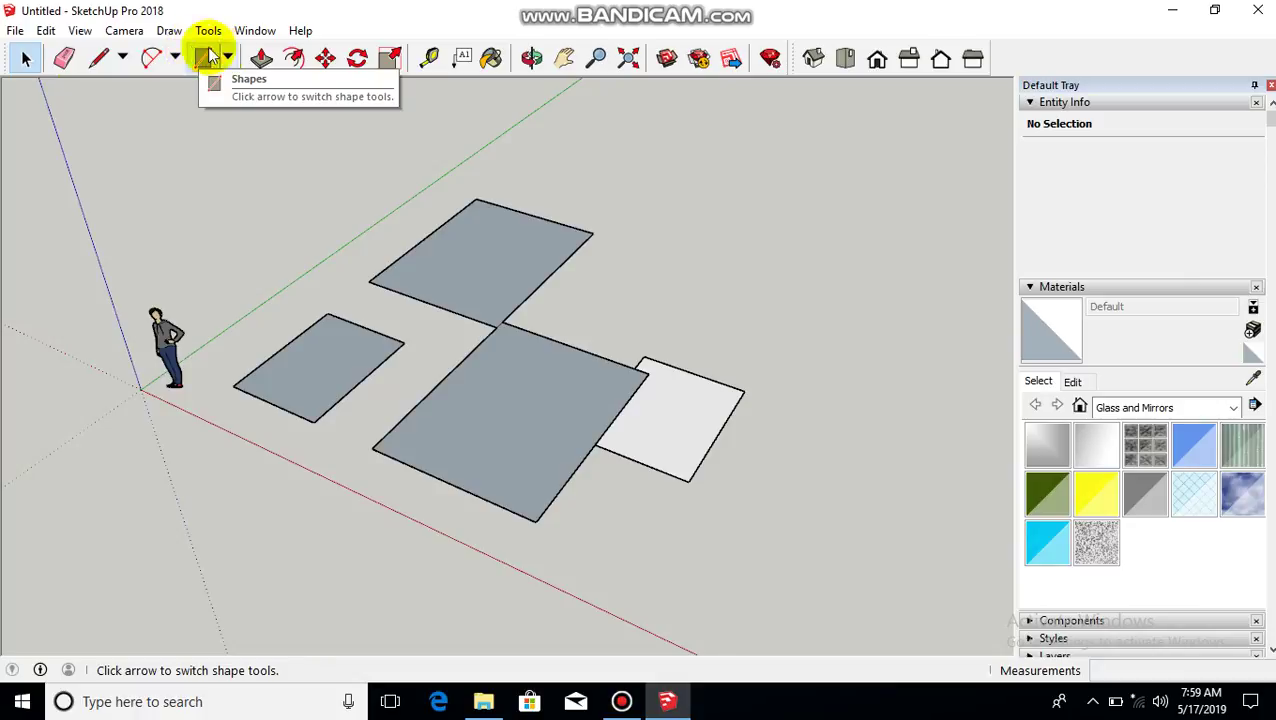
{"action": "left_click", "coordinate": [262, 58]}
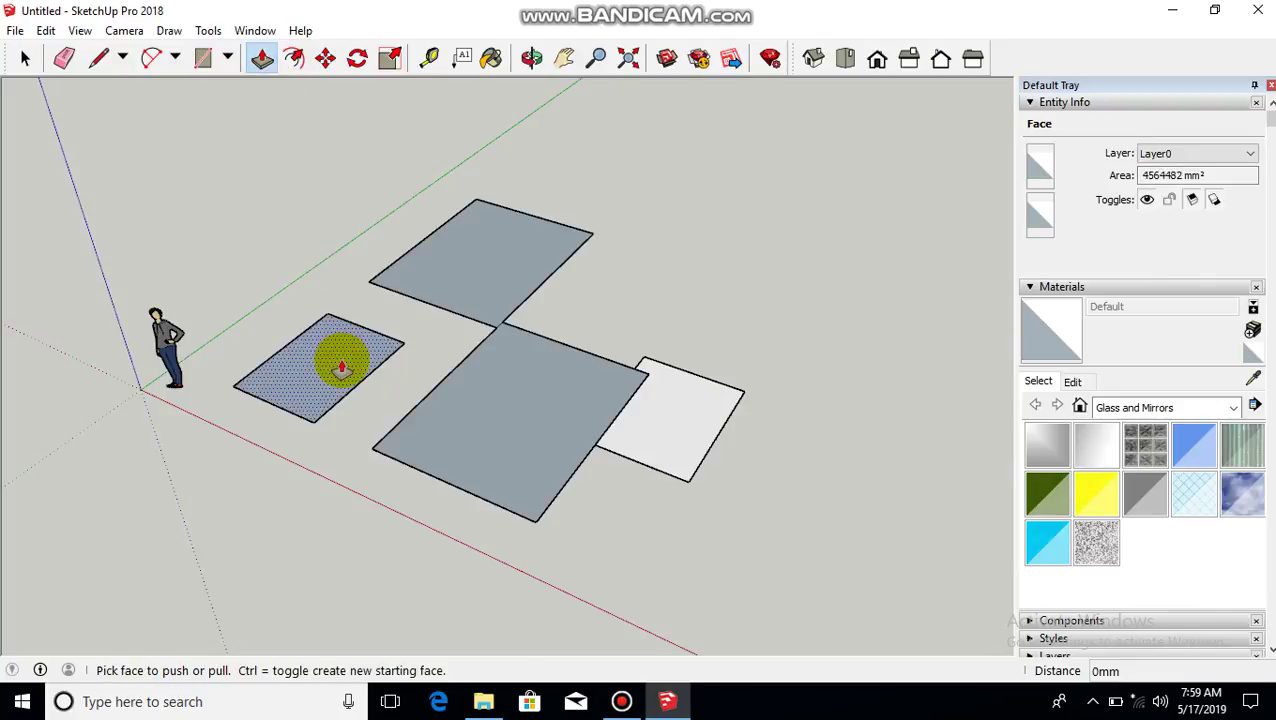
{"action": "left_click_drag", "start_coordinate": [341, 368], "coordinate": [338, 266]}
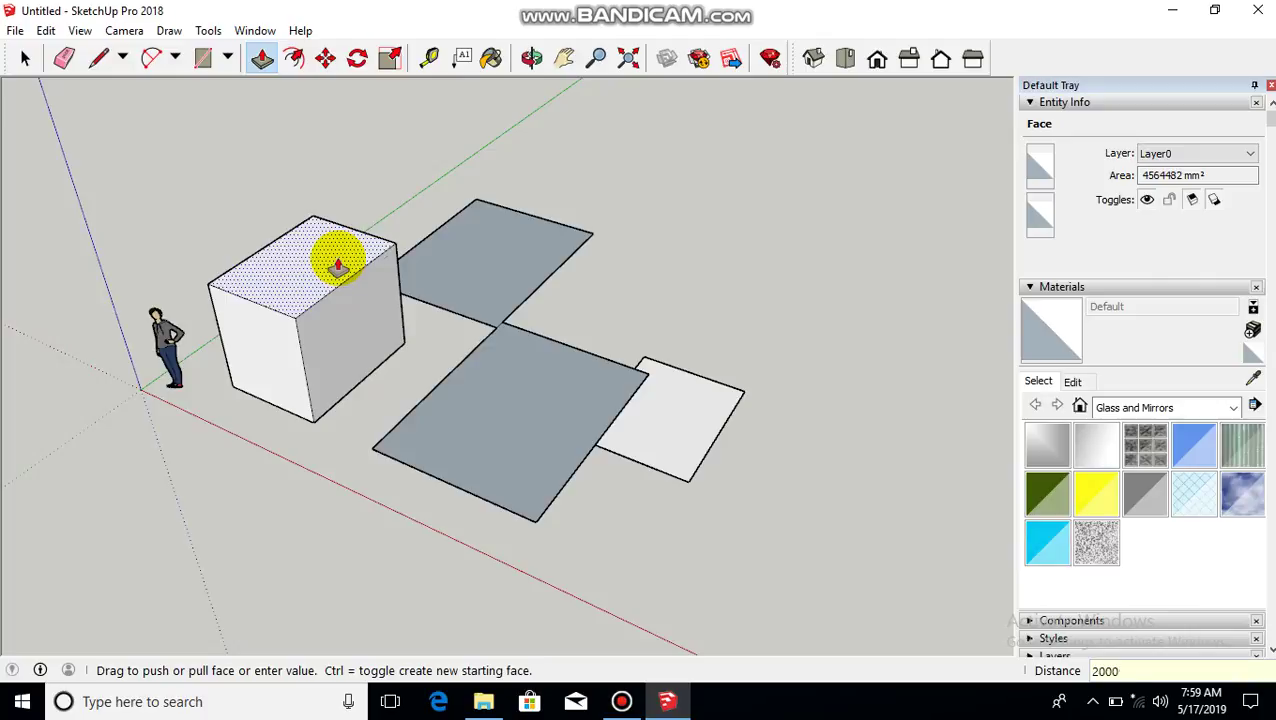
{"action": "middle_click_drag", "start_coordinate": [456, 356], "coordinate": [300, 315]}
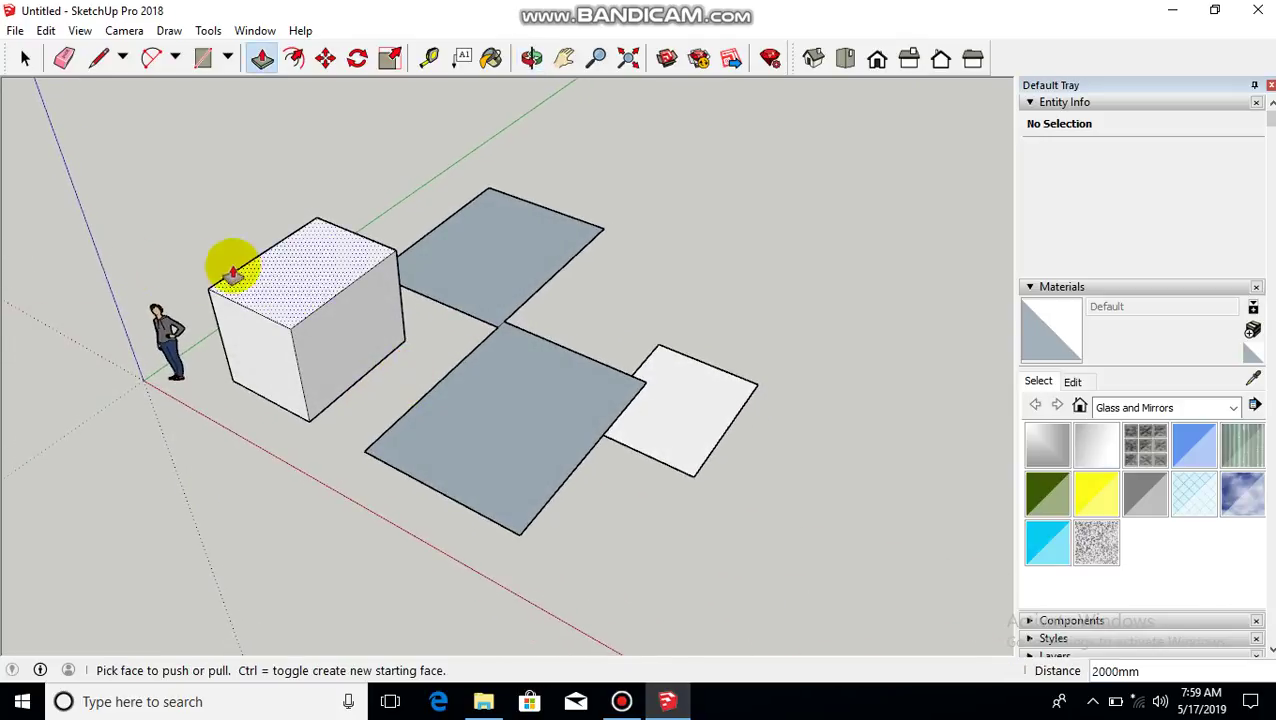
- Draw a line across the box's top face, joining the midpoints of its two short edges
{"action": "left_click", "coordinate": [100, 57]}
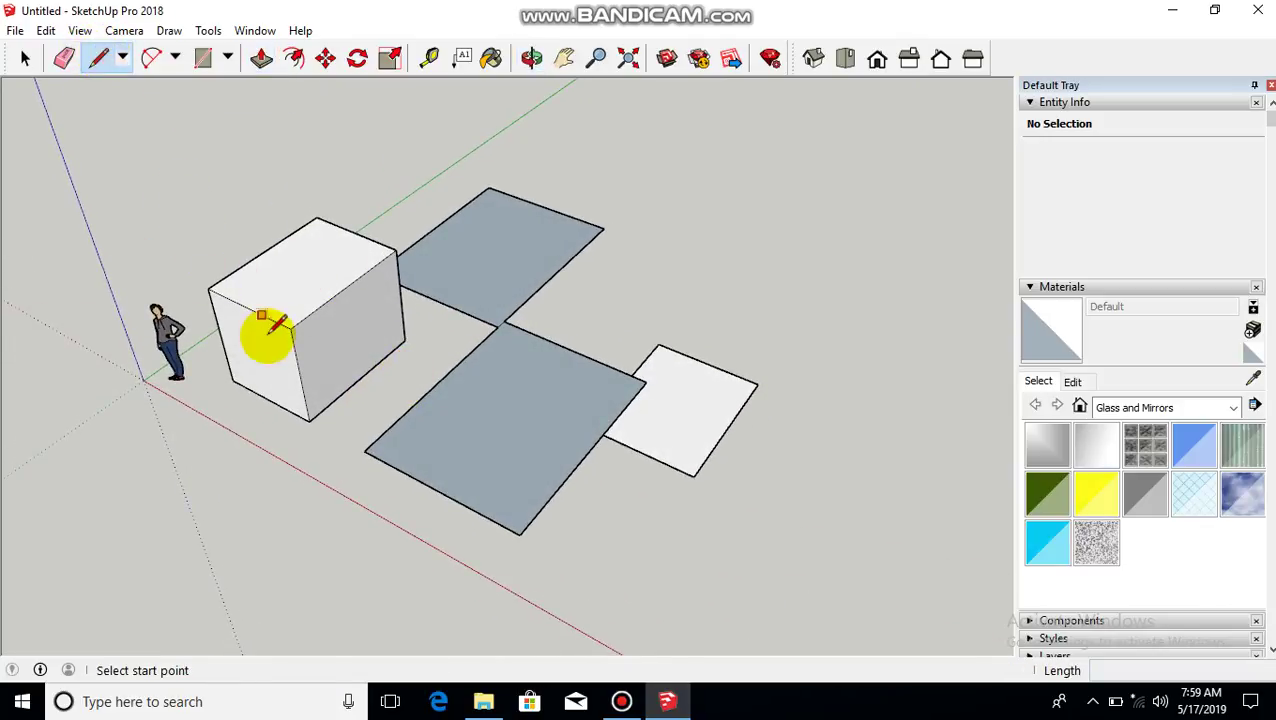
{"action": "left_click", "coordinate": [247, 308]}
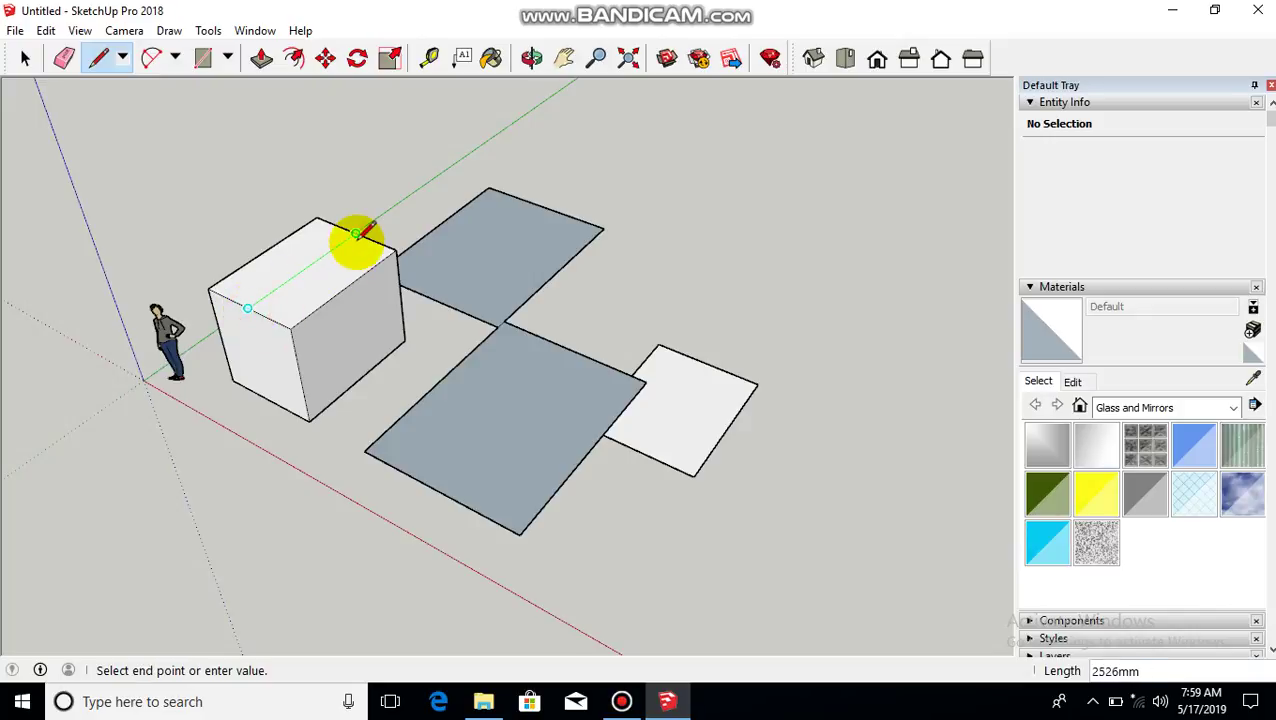
{"action": "middle_click_drag", "start_coordinate": [340, 268], "coordinate": [419, 296]}
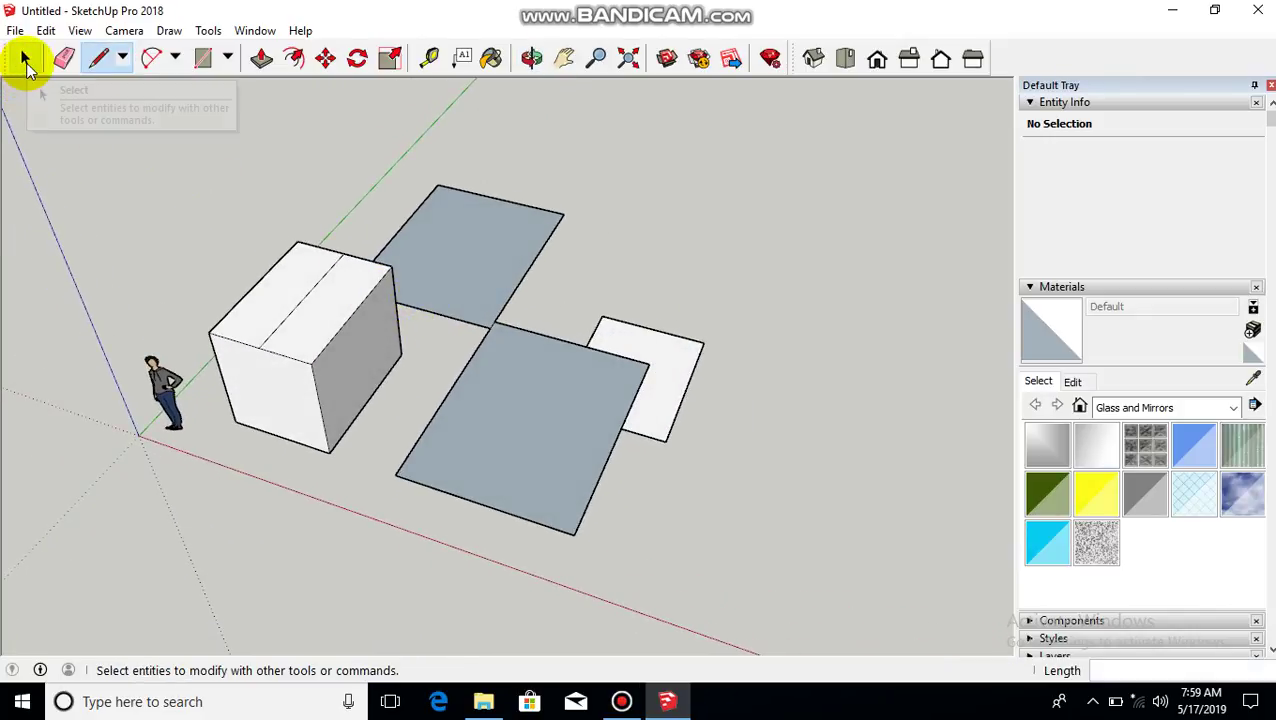
- Try raising the centre line on the box's top about 700 mm along the blue axis with the Move tool
{"action": "left_click", "coordinate": [25, 60]}
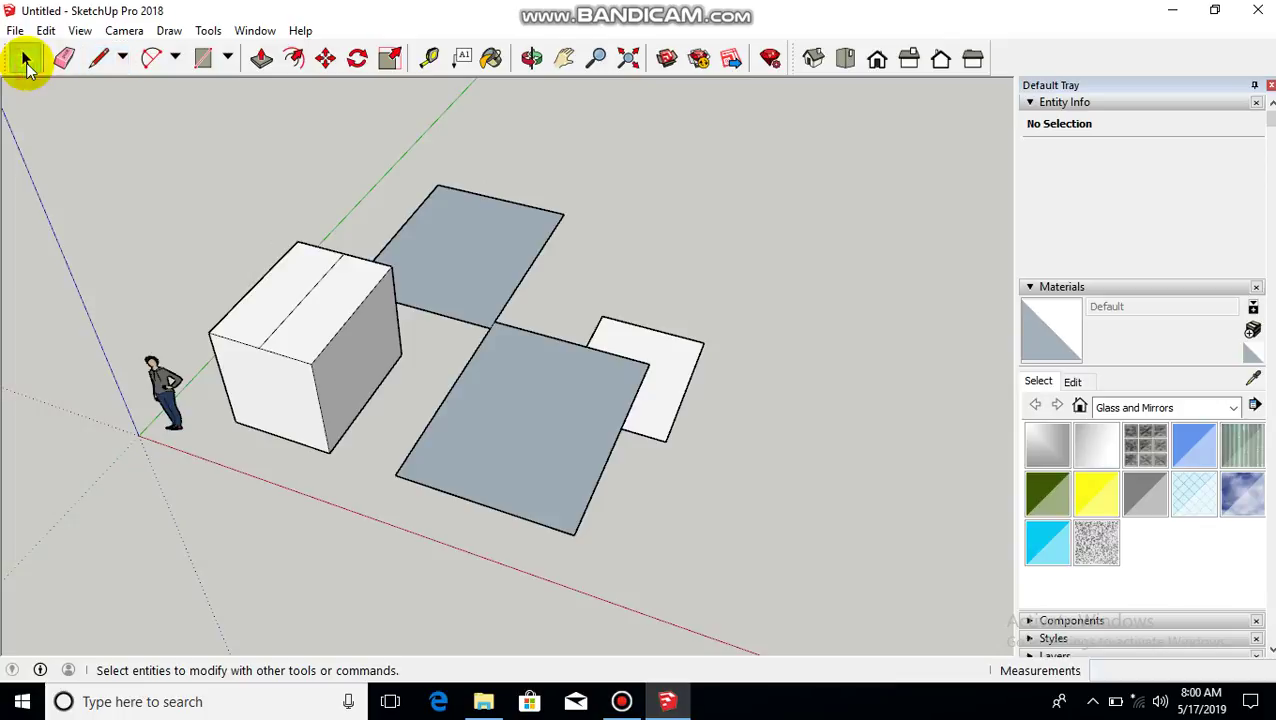
{"action": "left_click", "coordinate": [327, 60]}
{"action": "left_click", "coordinate": [258, 347]}
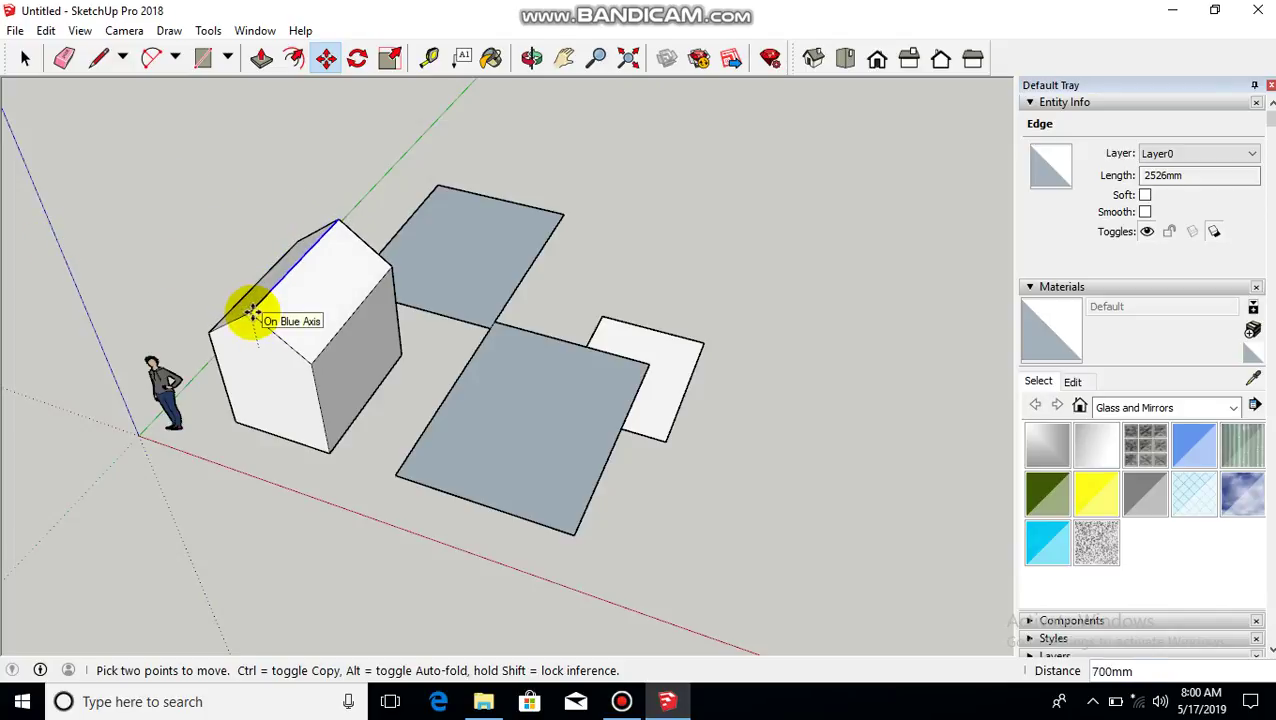
{"action": "left_click", "coordinate": [256, 316]}
- Move the box's top centre line up 1000 mm along the blue axis to form a gable roof
{"action": "middle_click_drag", "start_coordinate": [271, 342], "coordinate": [898, 593]}
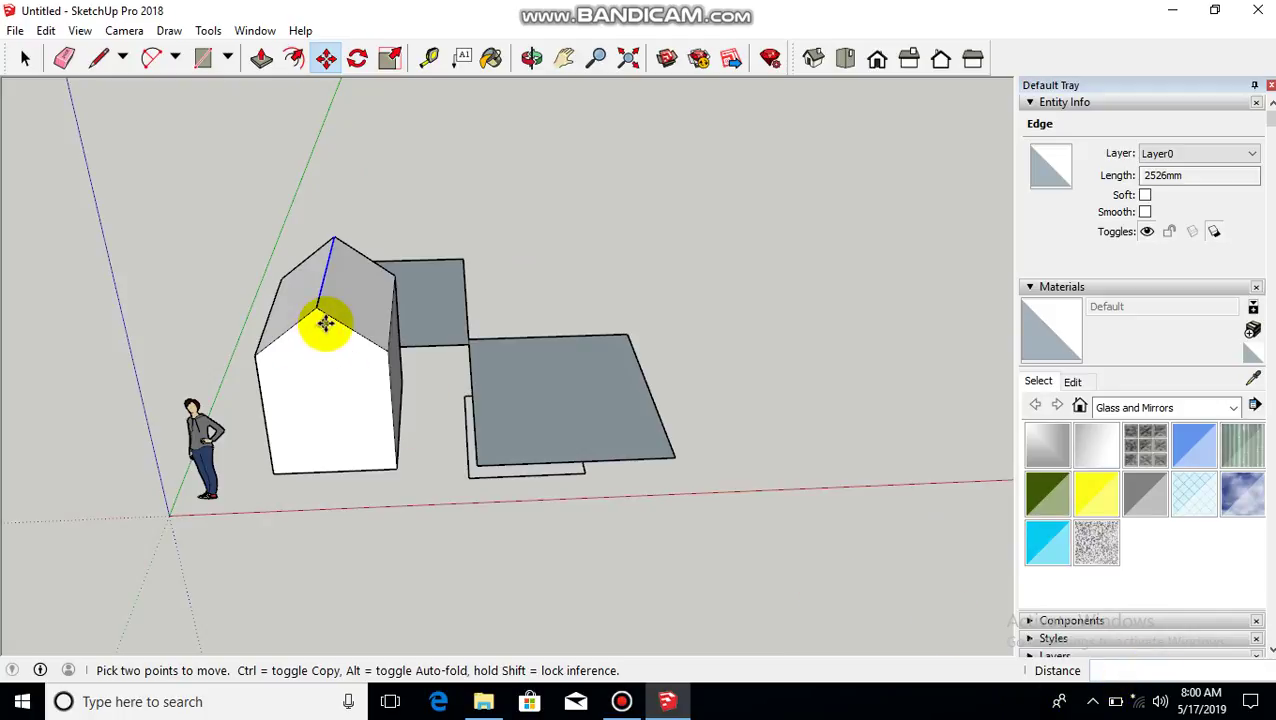
{"action": "left_click_drag", "start_coordinate": [322, 333], "coordinate": [314, 326]}
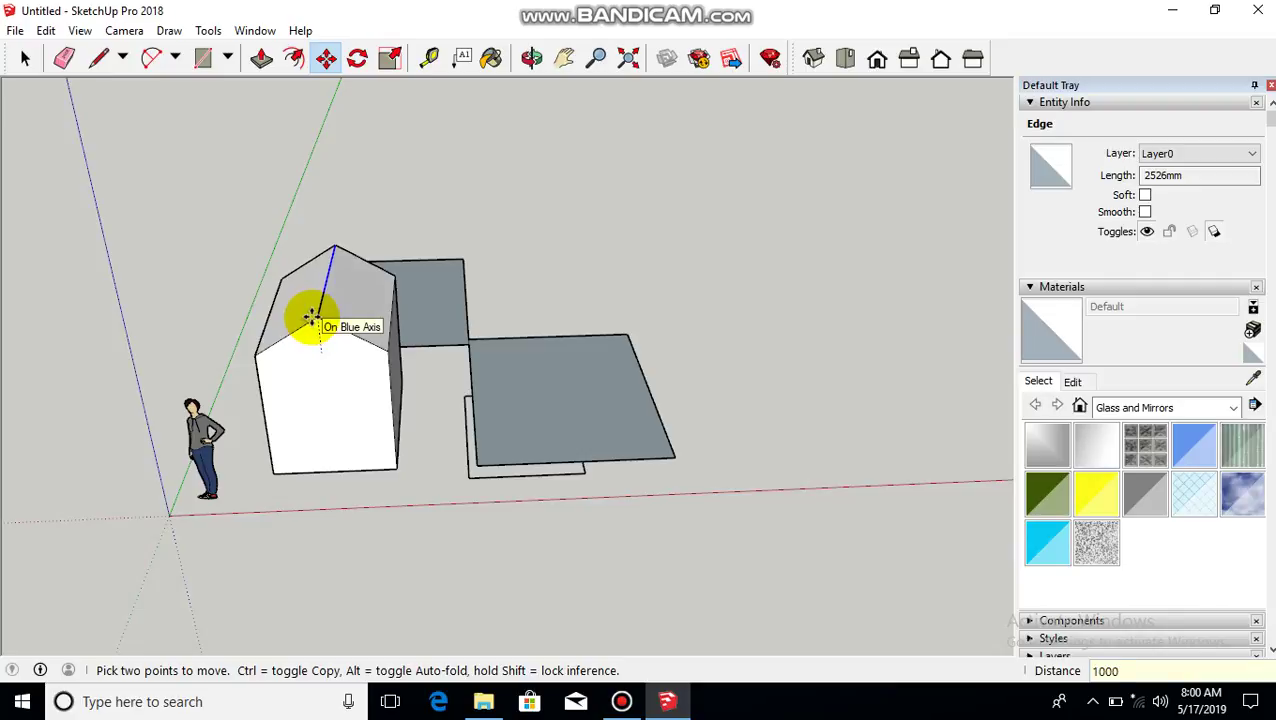
{"action": "middle_click_drag", "start_coordinate": [296, 362], "coordinate": [345, 353]}
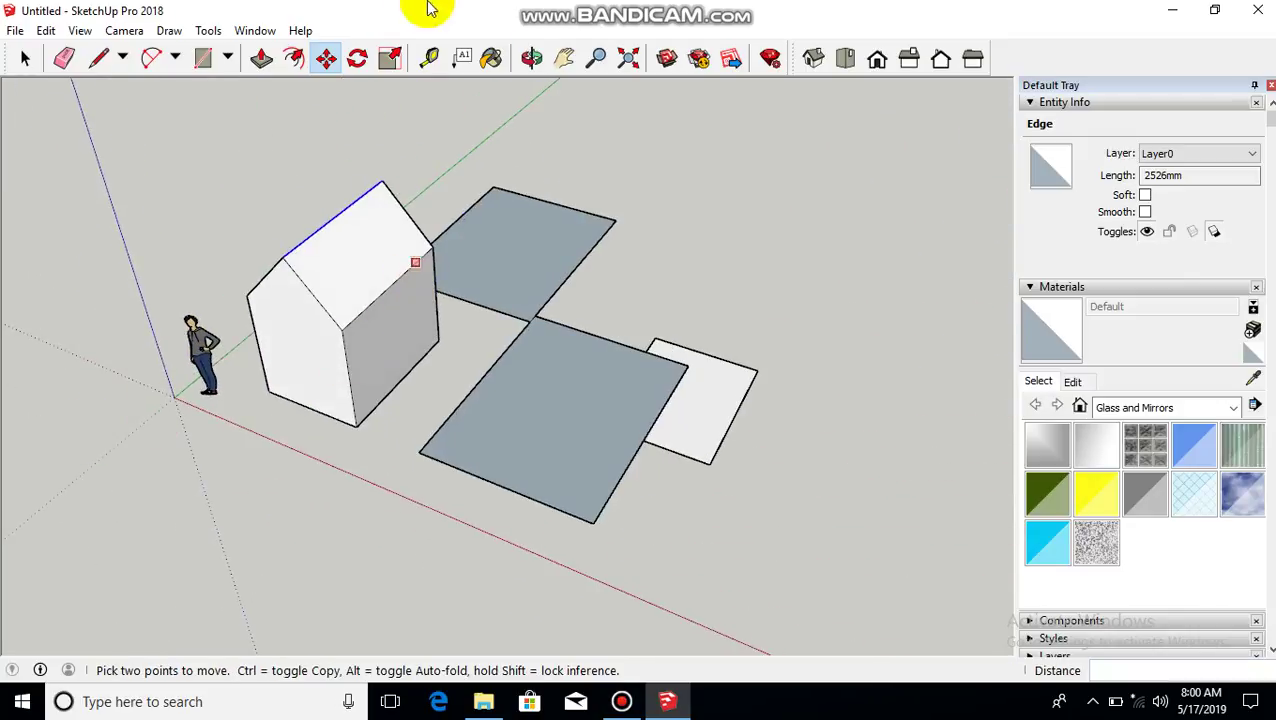
- Draw a rectangle of about 1219 by 333 mm on the roof slope facing the large flat rectangles
{"action": "left_click", "coordinate": [204, 60]}
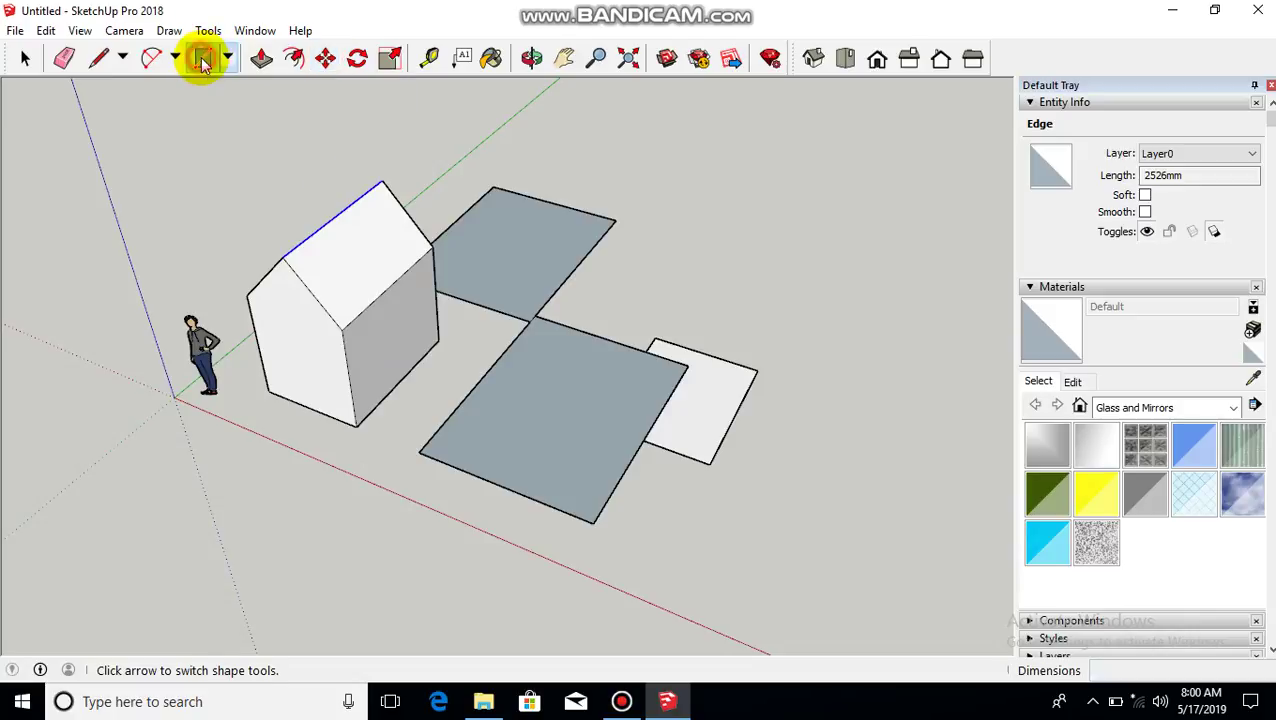
{"action": "left_click", "coordinate": [335, 265]}
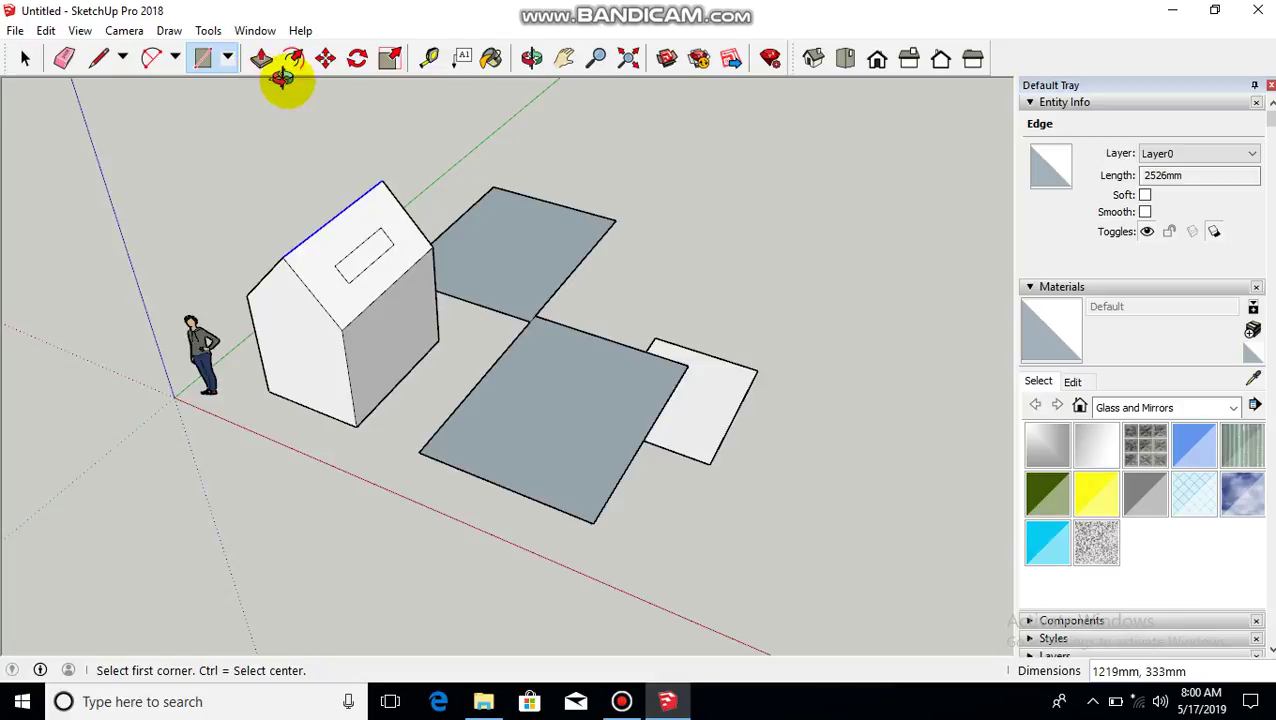
{"action": "middle_click_drag", "start_coordinate": [283, 78], "coordinate": [256, 57]}
- Push/Pull the roof rectangle outward 200 mm to form a raised slab
{"action": "left_click", "coordinate": [260, 58]}
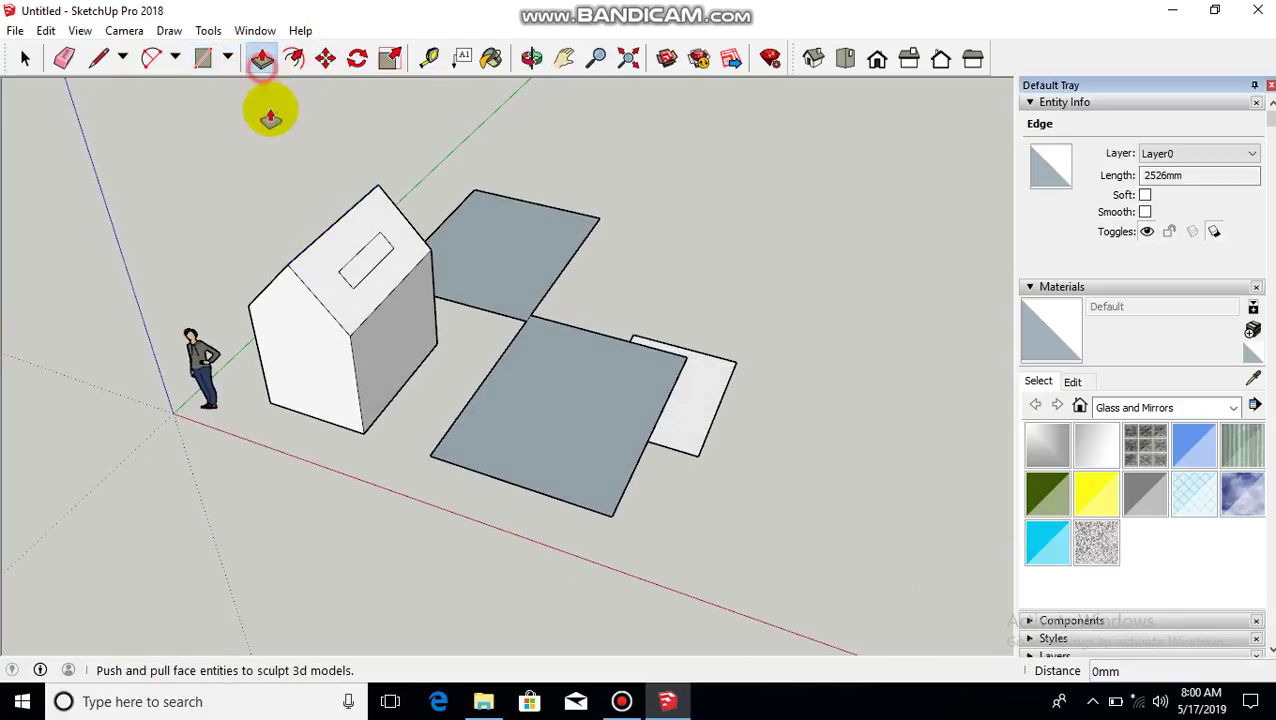
{"action": "left_click", "coordinate": [363, 280]}
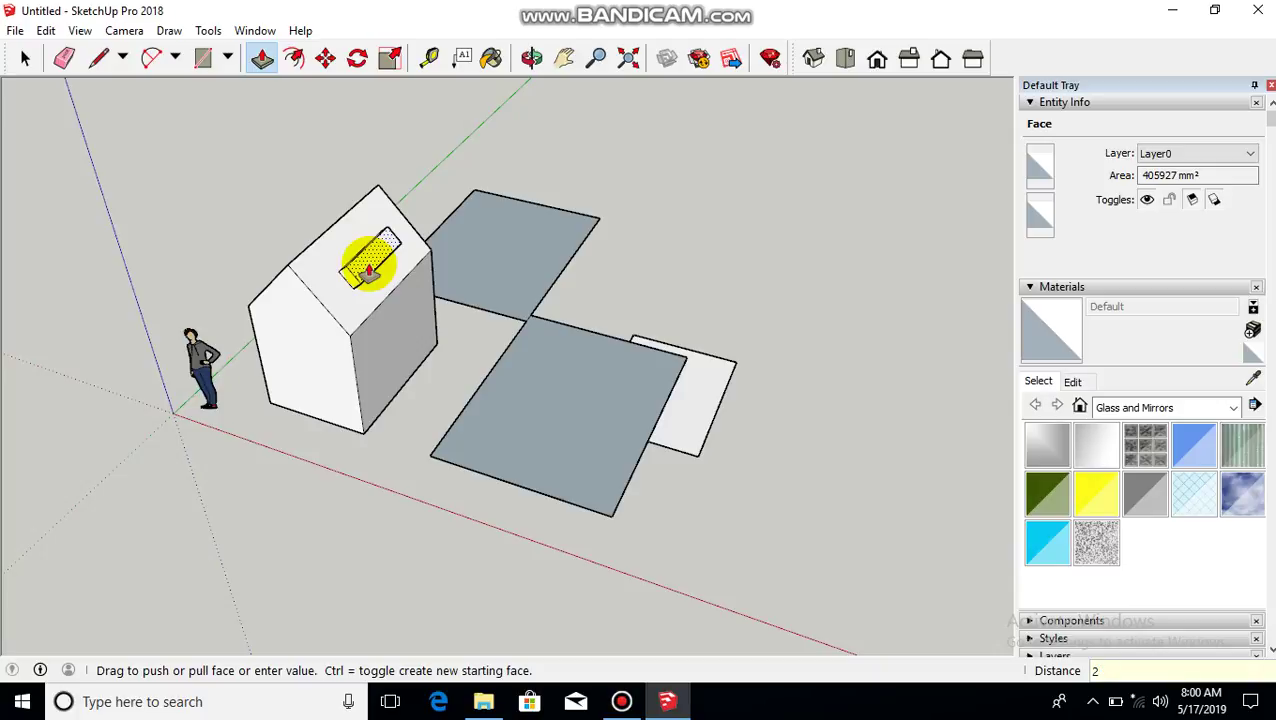
{"action": "left_click", "coordinate": [383, 262]}
{"action": "middle_click_drag", "start_coordinate": [383, 262], "coordinate": [344, 345]}
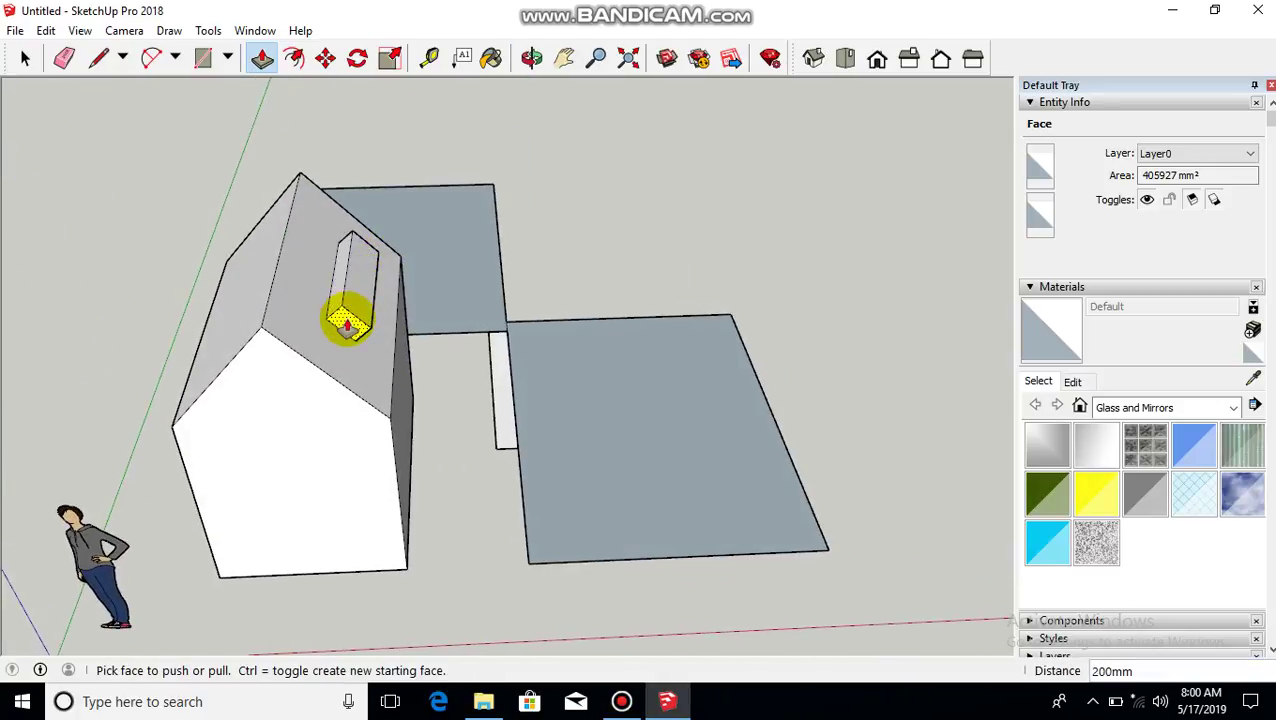
- Push/Pull the roof slab's front face about 650 mm to the gable edge and its upper face about 564 mm to the ridge
{"action": "left_click", "coordinate": [347, 322]}
{"action": "left_click", "coordinate": [328, 378]}
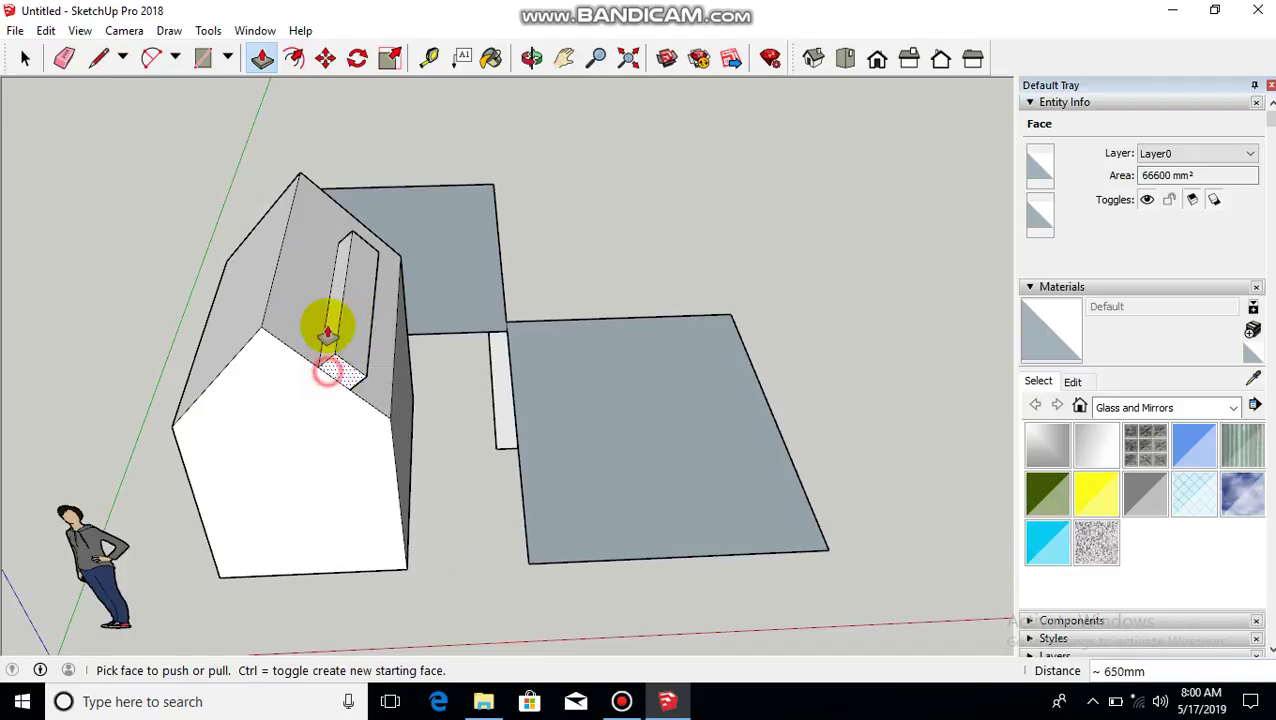
{"action": "left_click", "coordinate": [330, 313]}
{"action": "left_click", "coordinate": [264, 305]}
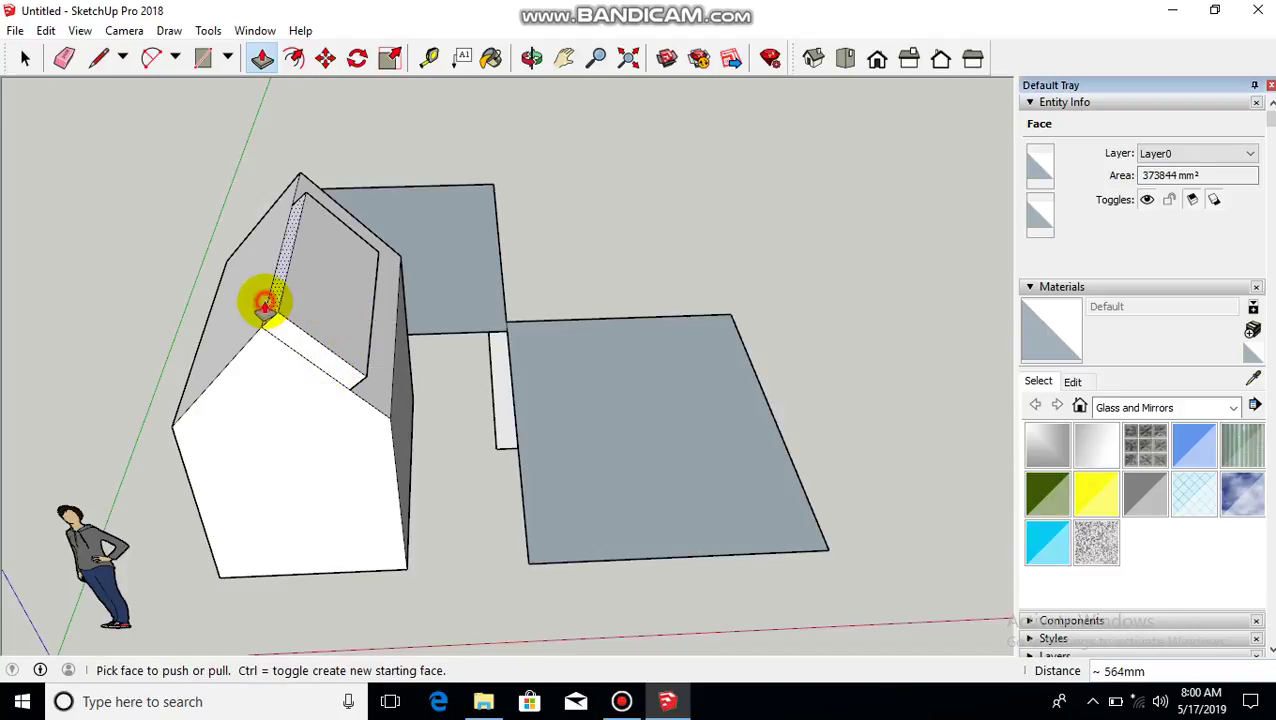
{"action": "middle_click_drag", "start_coordinate": [490, 359], "coordinate": [247, 187]}
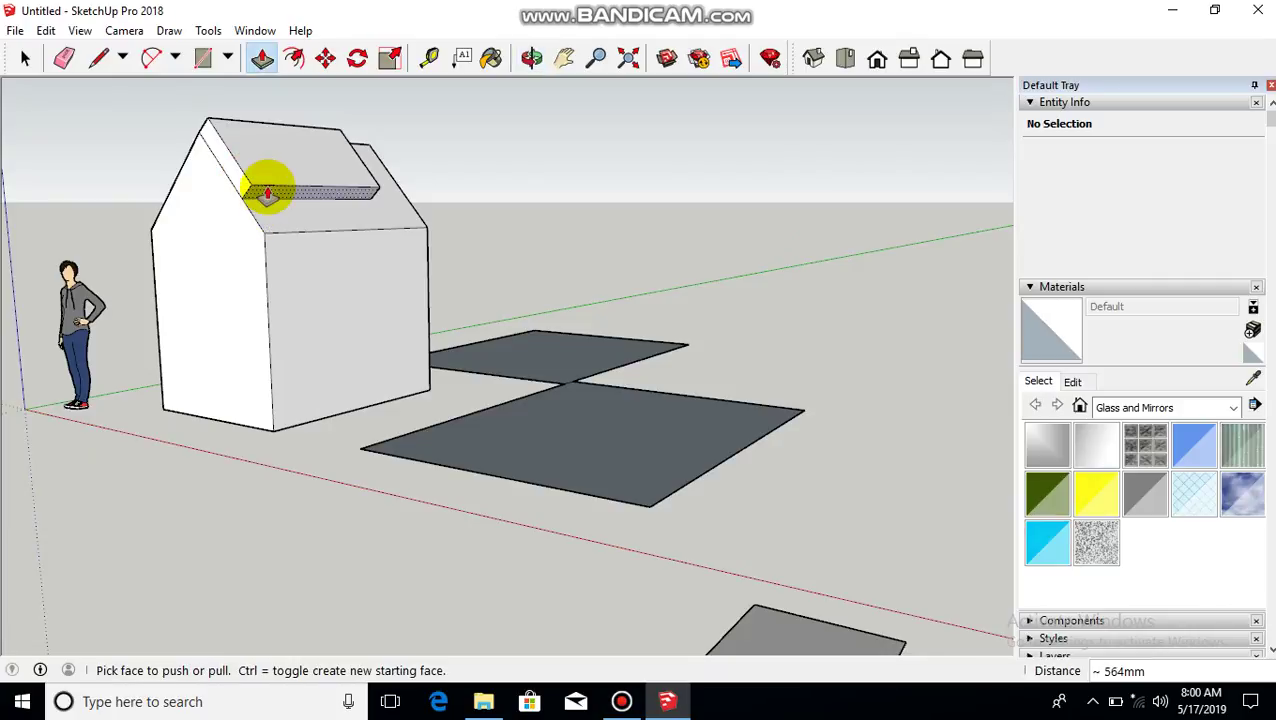
- Push/Pull the roof slab's lower face about 451 mm to the eave and its rear face about 657 mm to the back gable edge
{"action": "left_click", "coordinate": [265, 190]}
{"action": "left_click", "coordinate": [286, 239]}
{"action": "middle_click_drag", "start_coordinate": [407, 226], "coordinate": [456, 214]}
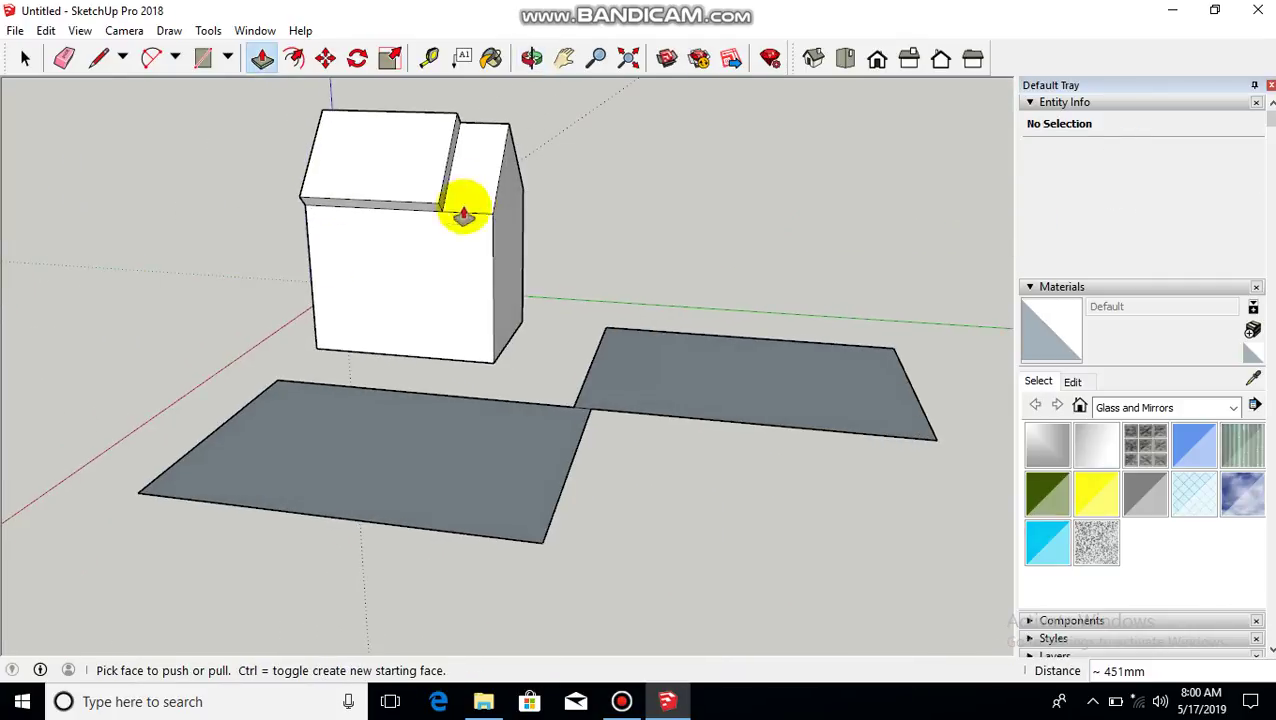
{"action": "left_click", "coordinate": [447, 171]}
{"action": "scroll", "coordinate": [448, 175], "scroll_direction": "up", "scroll_amount": 5}
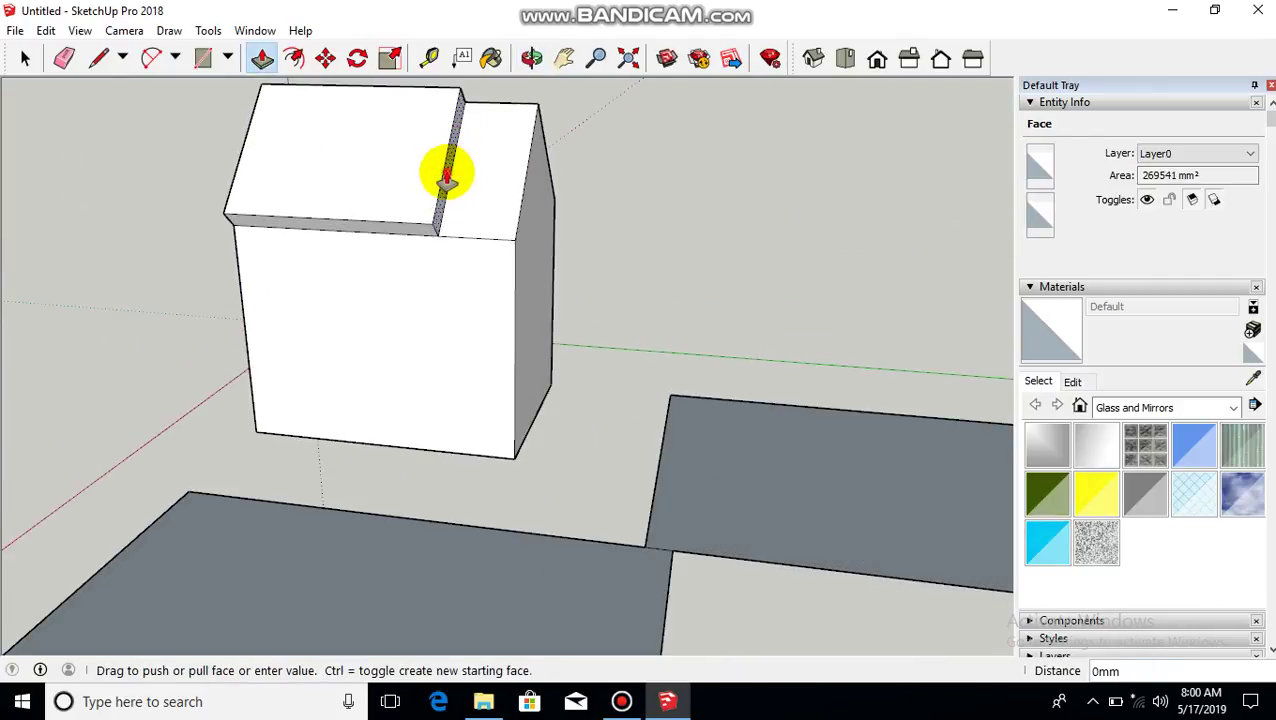
{"action": "left_click", "coordinate": [515, 243]}
{"action": "middle_click_drag", "start_coordinate": [370, 262], "coordinate": [456, 157]}
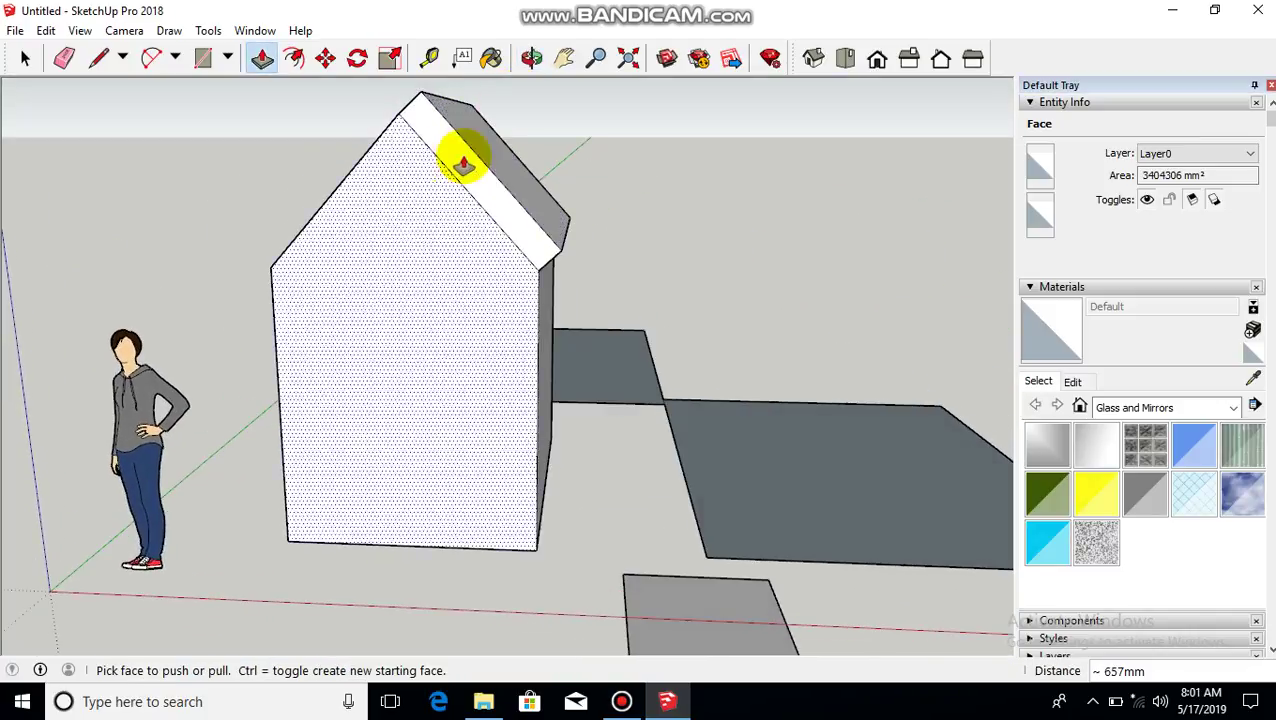
- Push/Pull the roof slab's front end face 1000 mm outward so it overhangs the gable wall
{"action": "left_click", "coordinate": [466, 162]}
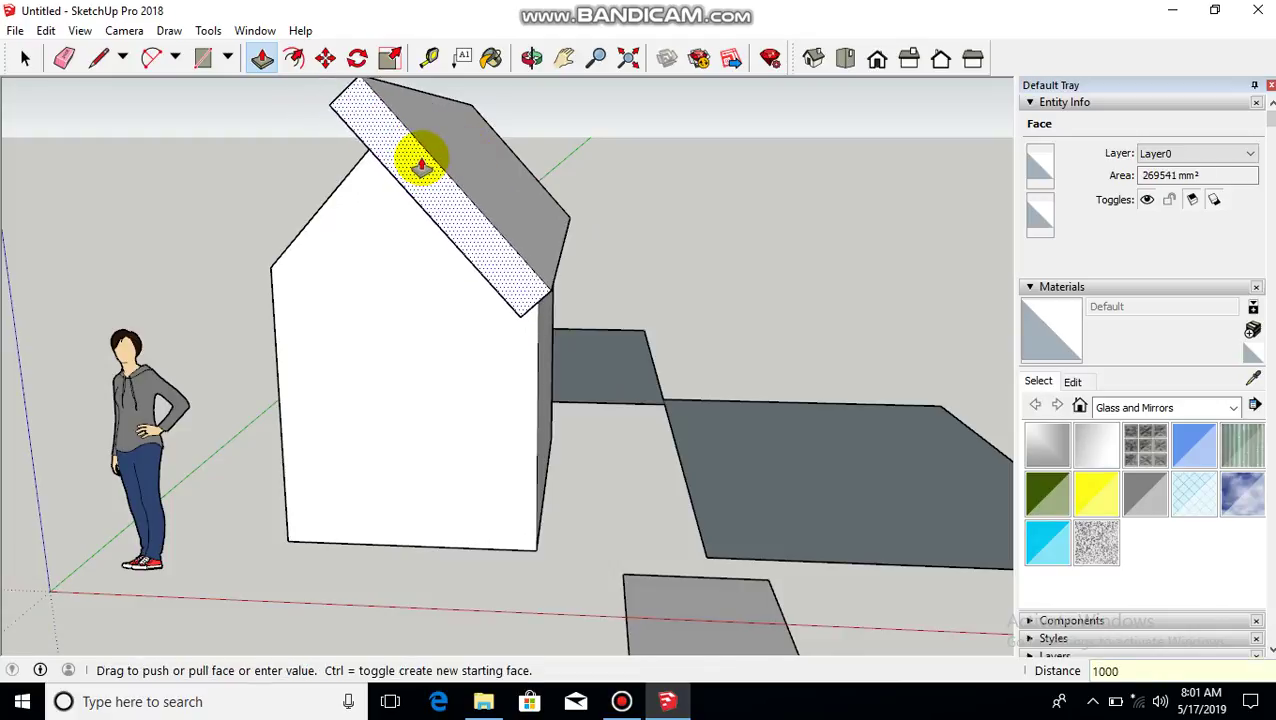
{"action": "key", "text": "Return"}
{"action": "middle_click_drag", "start_coordinate": [419, 162], "coordinate": [513, 125]}
{"action": "middle_click_drag", "start_coordinate": [683, 362], "coordinate": [504, 256]}
{"action": "middle_click_drag", "start_coordinate": [723, 336], "coordinate": [803, 460]}
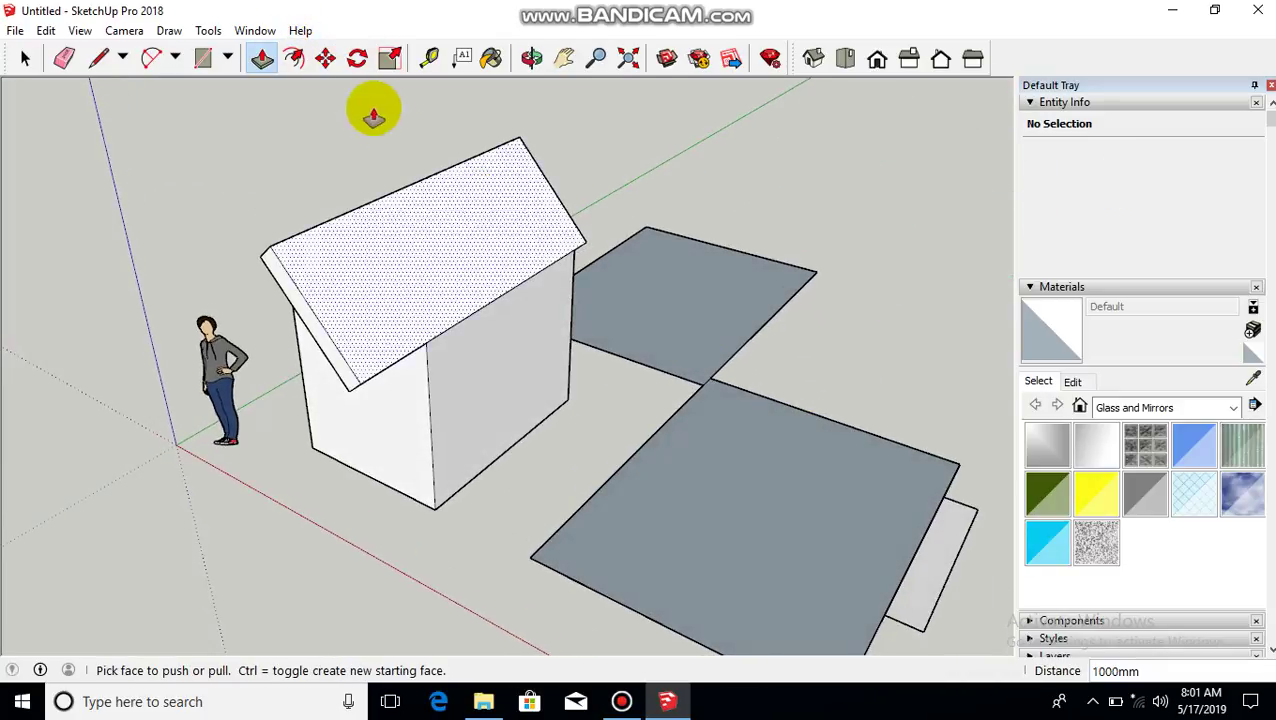
- Offset the outline of the gable-roofed house's bottom face 150 mm inward
{"action": "left_click", "coordinate": [296, 62]}
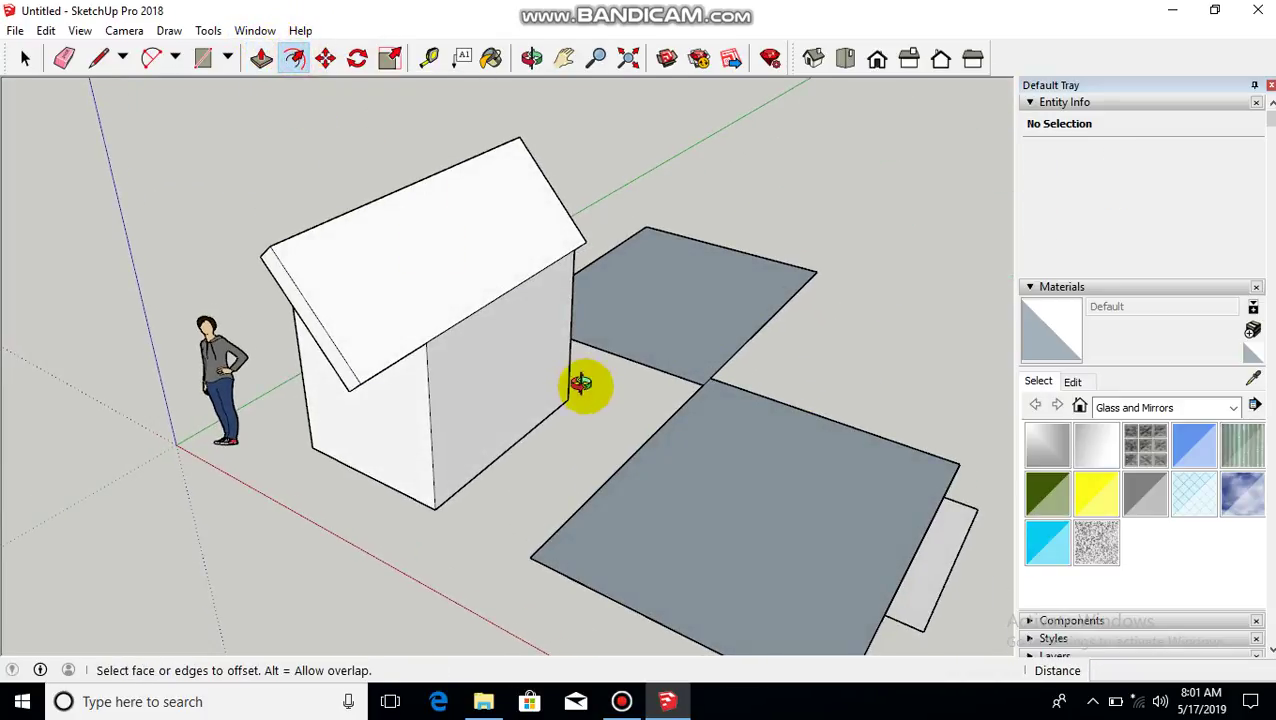
{"action": "middle_click_drag", "start_coordinate": [584, 384], "coordinate": [522, 280]}
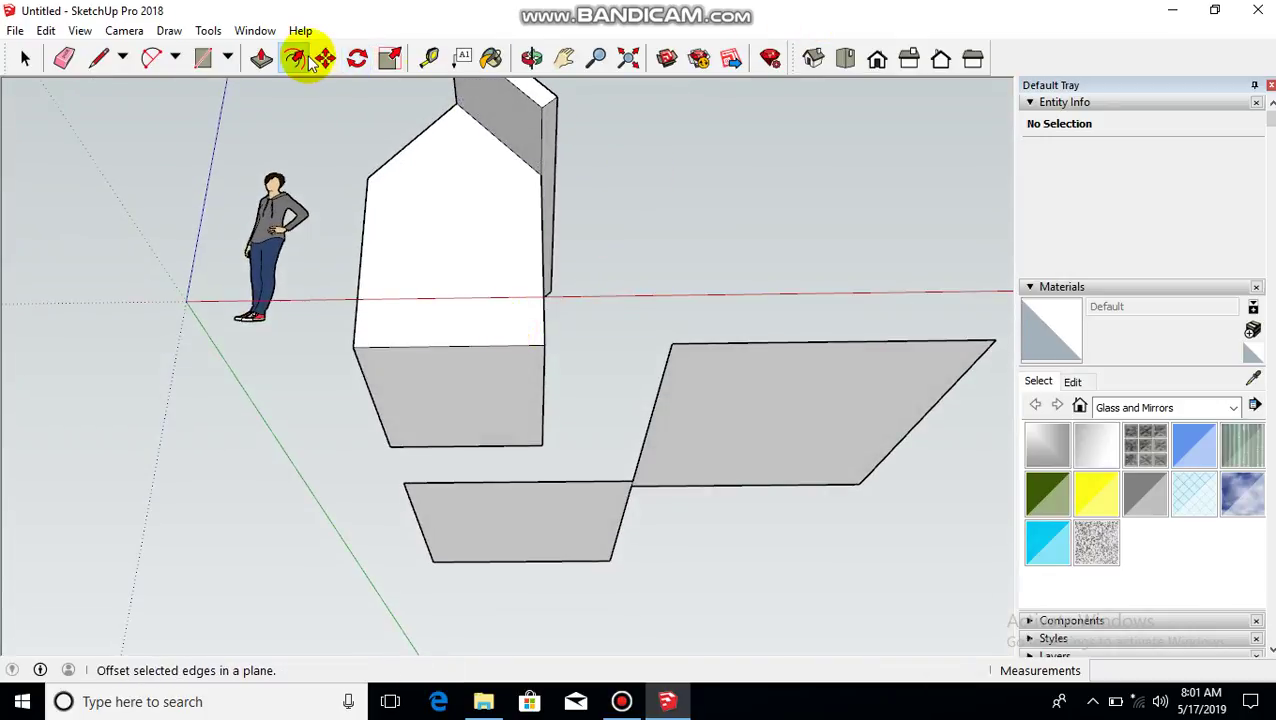
{"action": "middle_click_drag", "start_coordinate": [455, 392], "coordinate": [419, 336]}
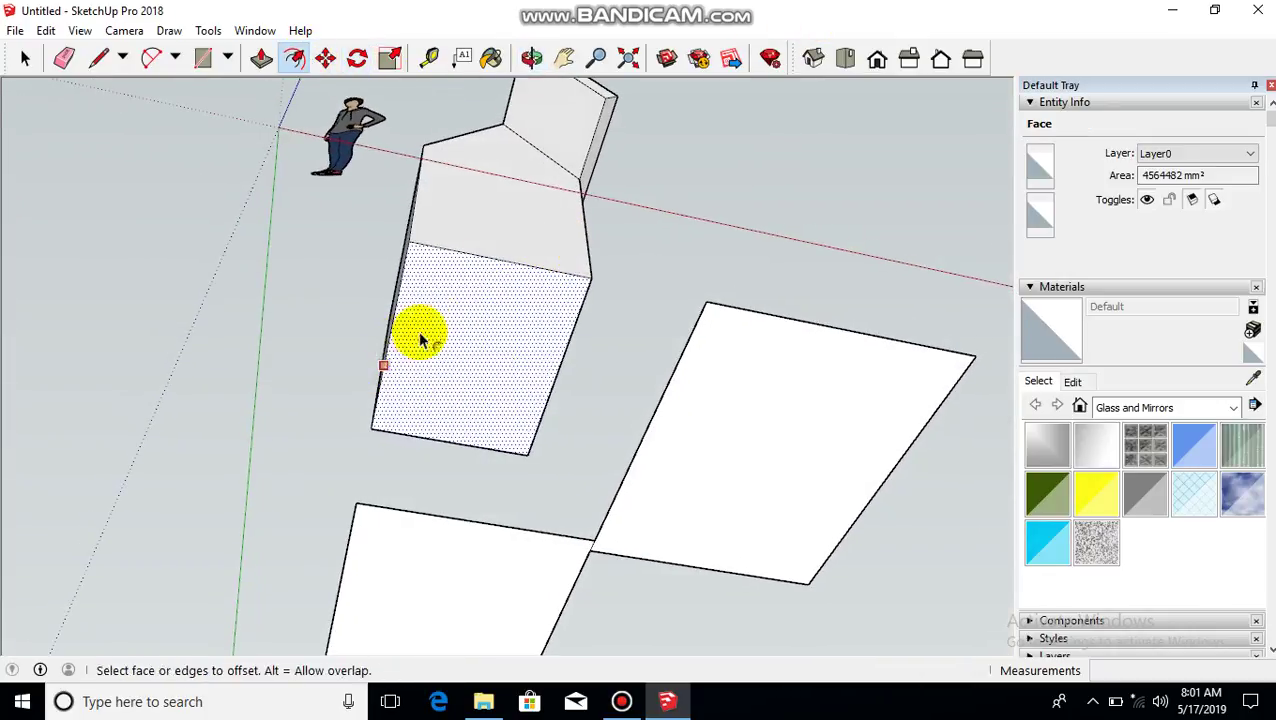
{"action": "scroll", "coordinate": [450, 285], "scroll_direction": "up", "scroll_amount": 1}
{"action": "left_click", "coordinate": [447, 258]}
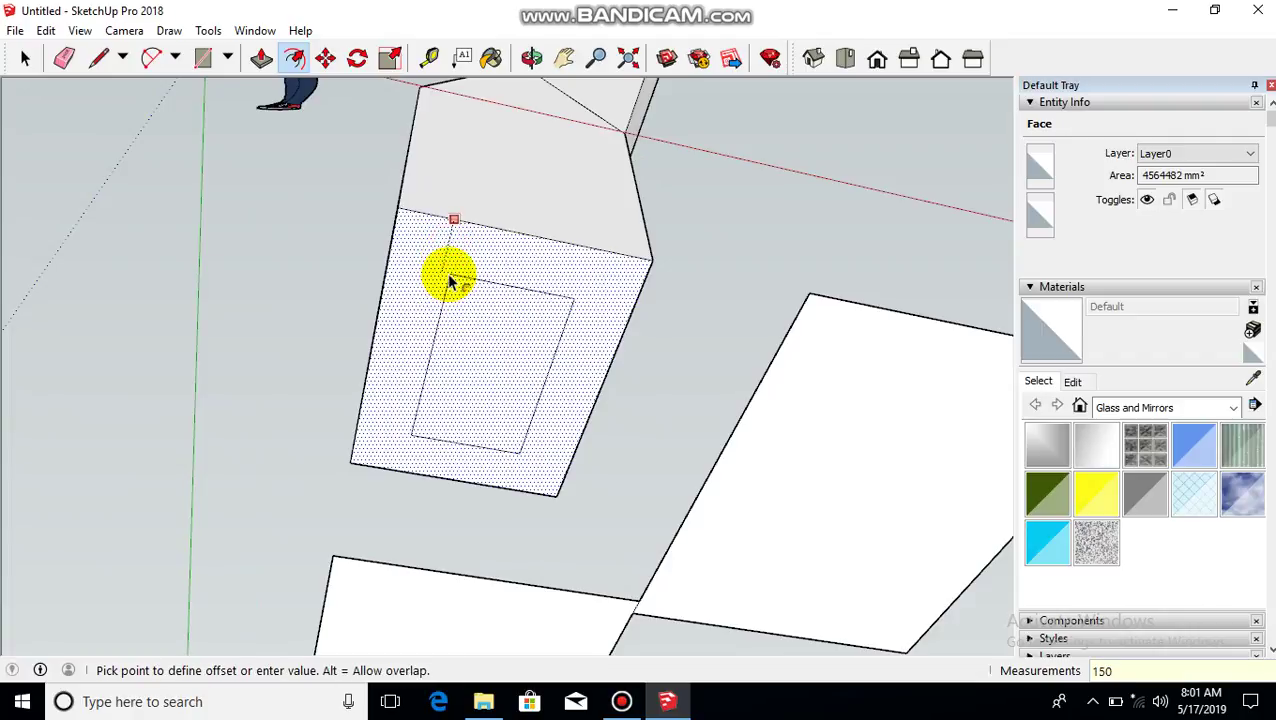
{"action": "type", "text": "150"}
{"action": "key", "text": "Return"}
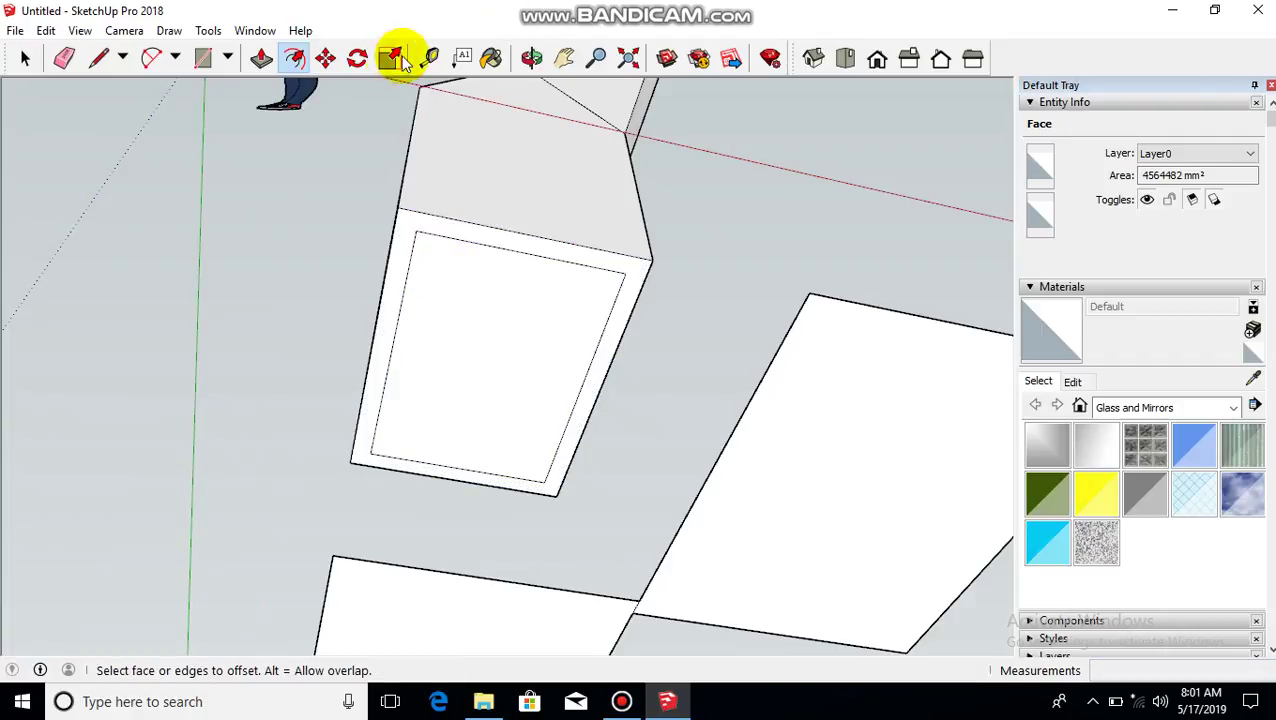
- Push/Pull the inner bottom face of the house 2000 mm upward to hollow out the interior
{"action": "left_click", "coordinate": [262, 58]}
{"action": "left_click_drag", "start_coordinate": [507, 427], "coordinate": [525, 370]}
{"action": "middle_click_drag", "start_coordinate": [525, 370], "coordinate": [566, 470]}
{"action": "left_click", "coordinate": [470, 106]}
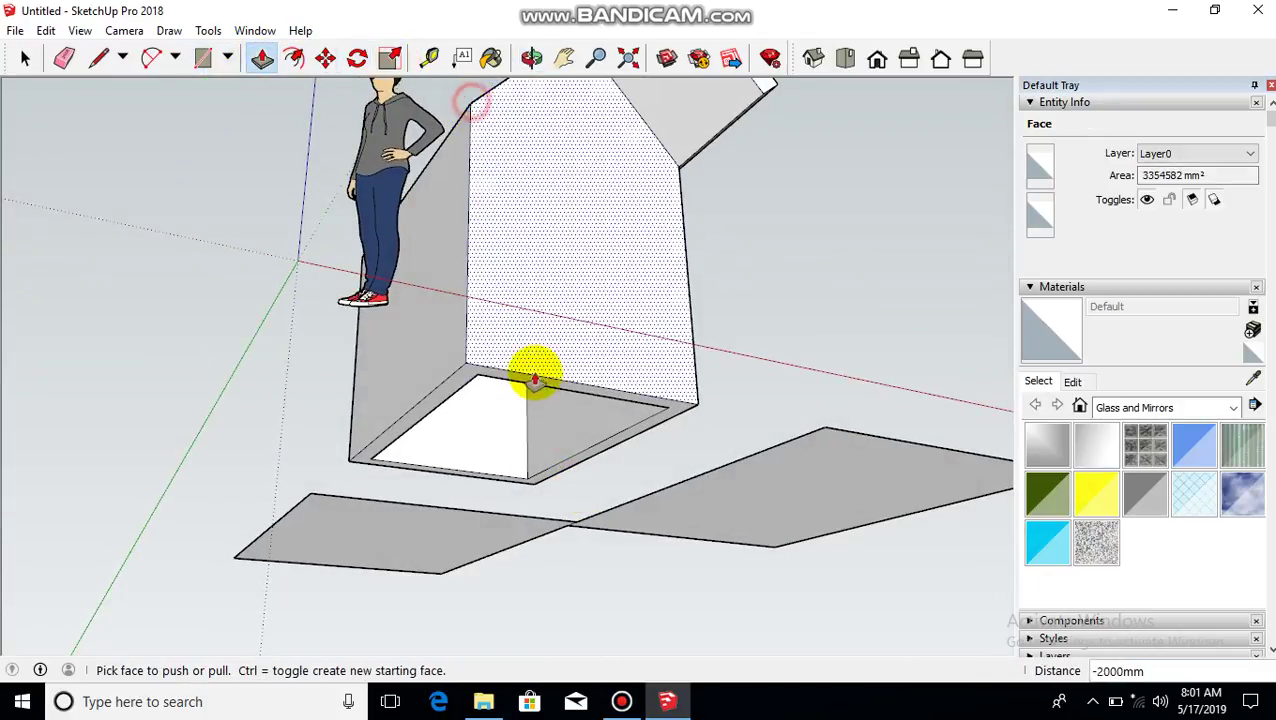
{"action": "middle_click_drag", "start_coordinate": [533, 373], "coordinate": [401, 570]}
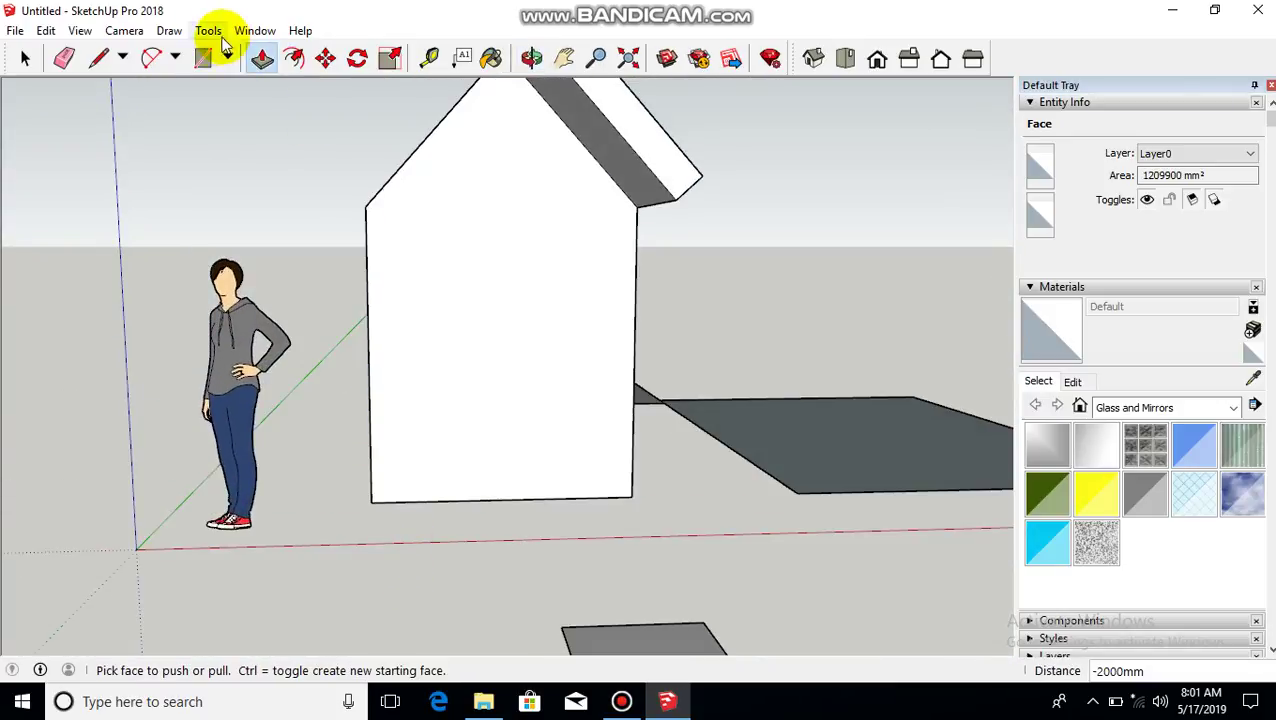
- Draw a 1000 by 2000 mm door rectangle on the front gable wall, starting on its bottom edge
{"action": "left_click", "coordinate": [203, 60]}
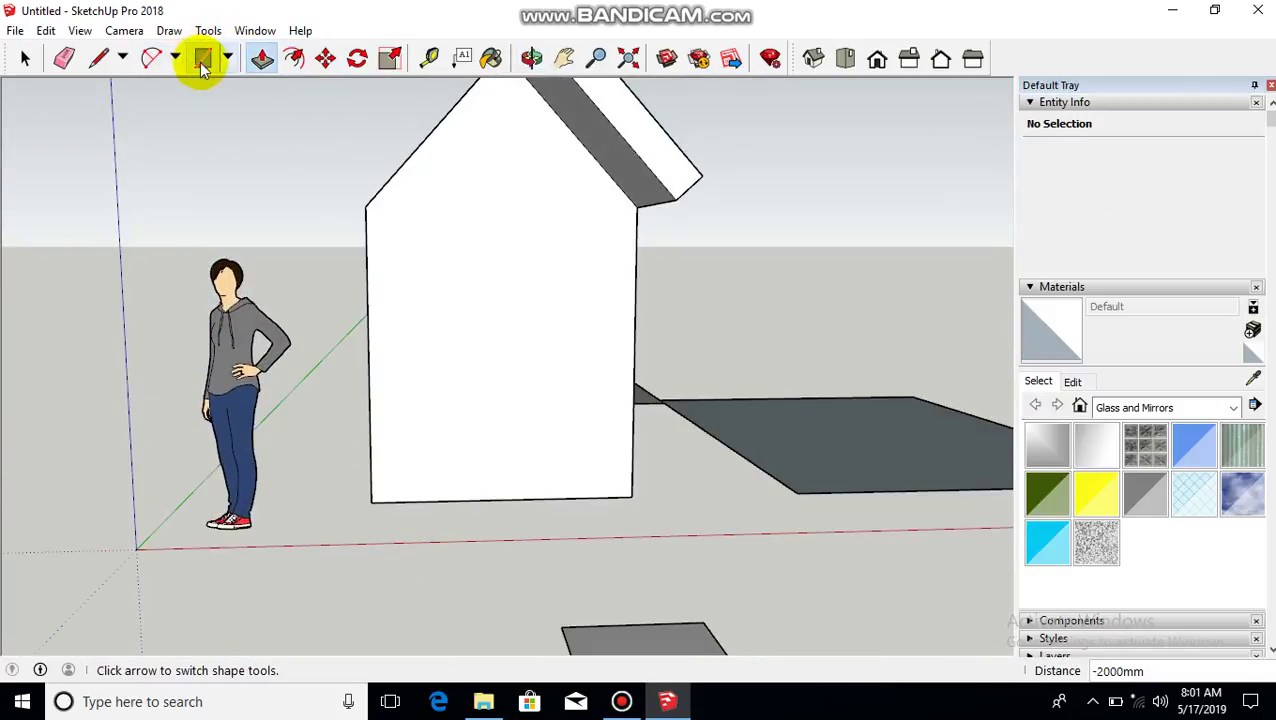
{"action": "left_click", "coordinate": [405, 501]}
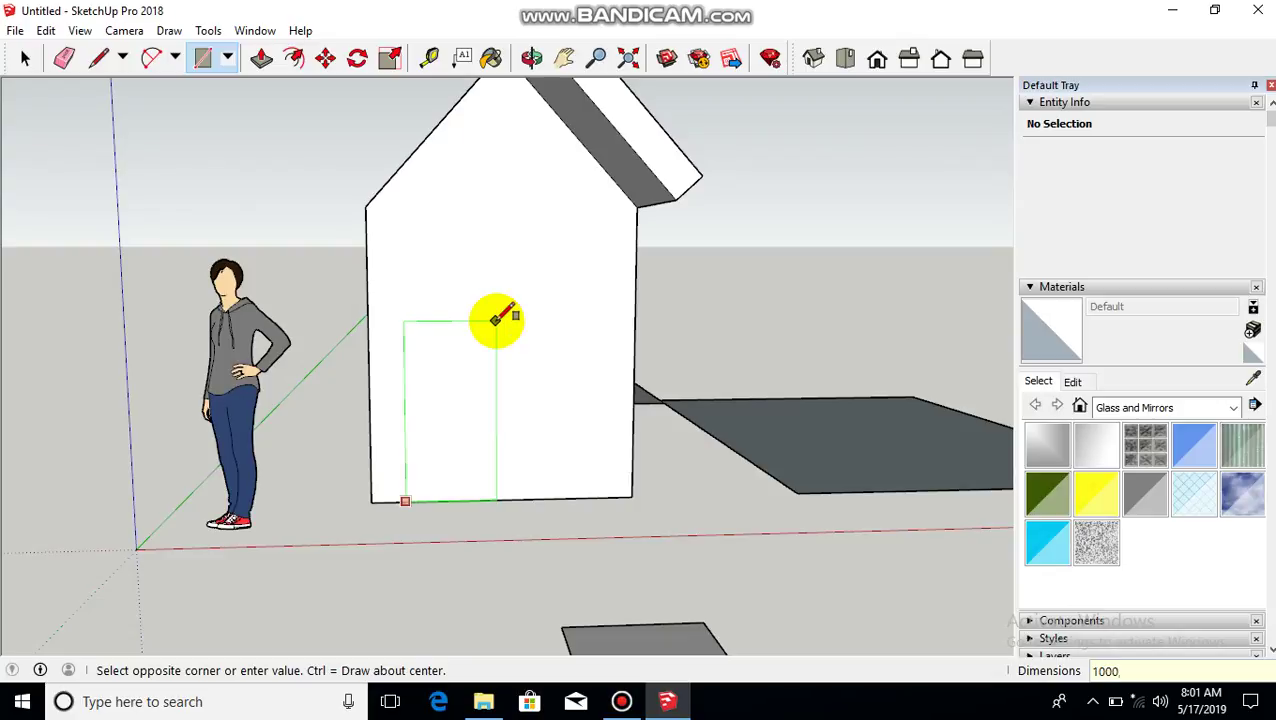
{"action": "type", "text": "1000,2000"}
{"action": "key", "text": "Return"}
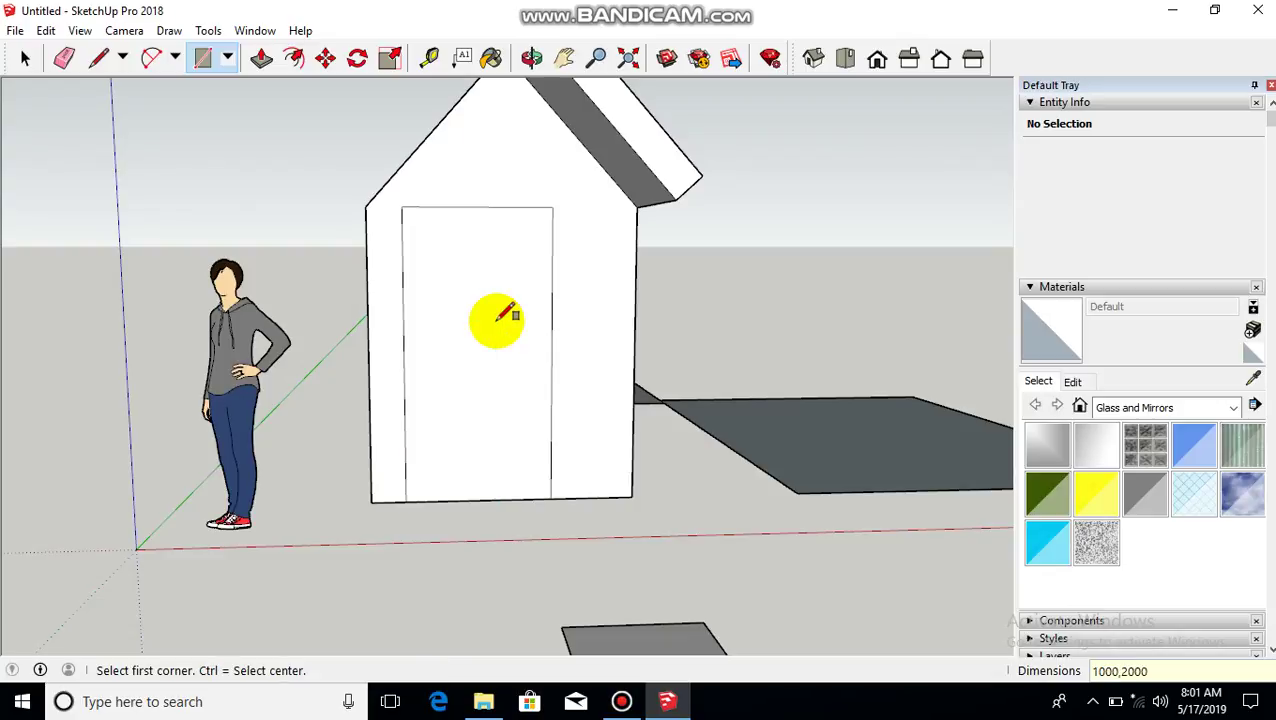
- Push/Pull the door rectangle 150 mm into the front wall to recess the doorway
{"action": "middle_click_drag", "start_coordinate": [433, 390], "coordinate": [399, 305]}
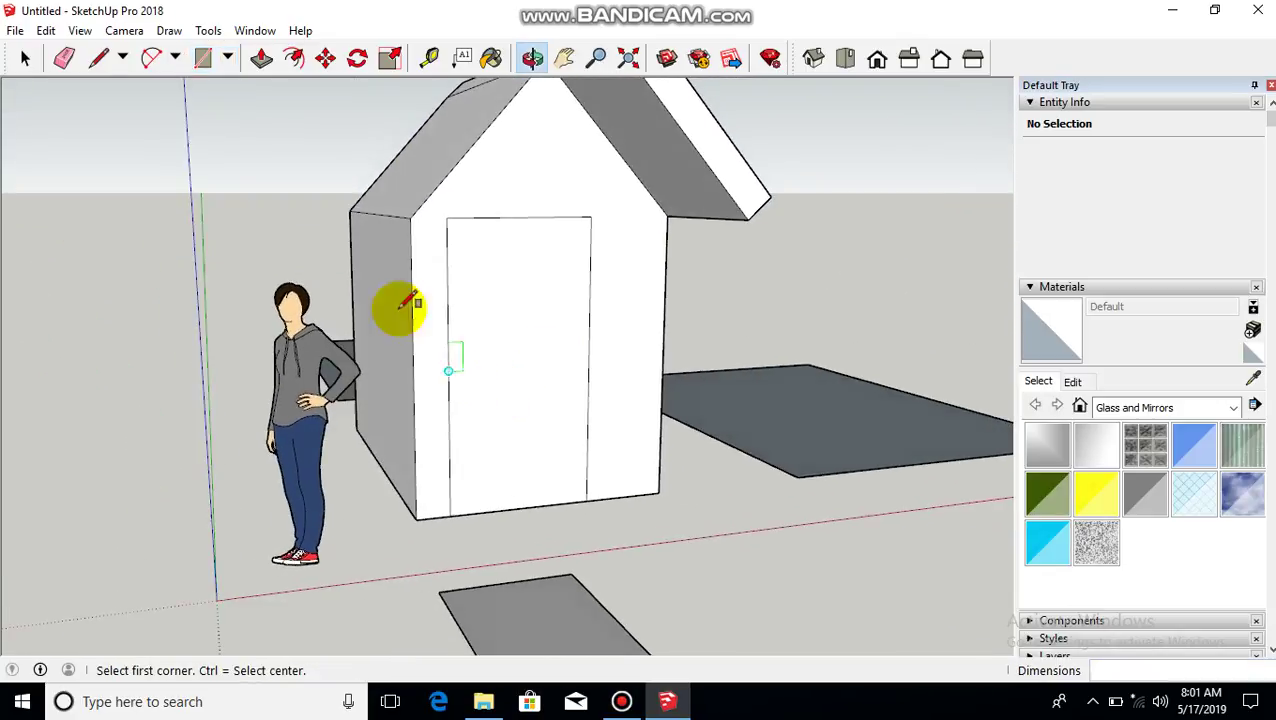
{"action": "left_click", "coordinate": [262, 58]}
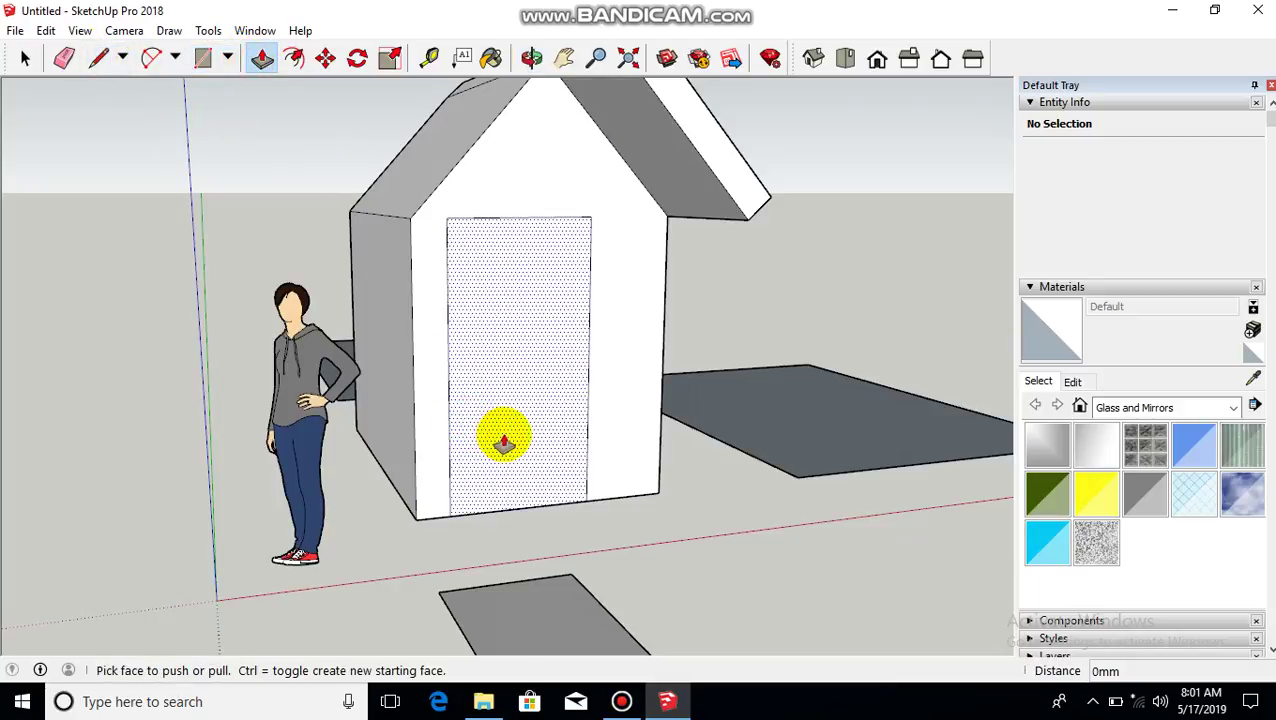
{"action": "left_click_drag", "start_coordinate": [504, 436], "coordinate": [547, 447]}
{"action": "middle_click_drag", "start_coordinate": [547, 447], "coordinate": [580, 308]}
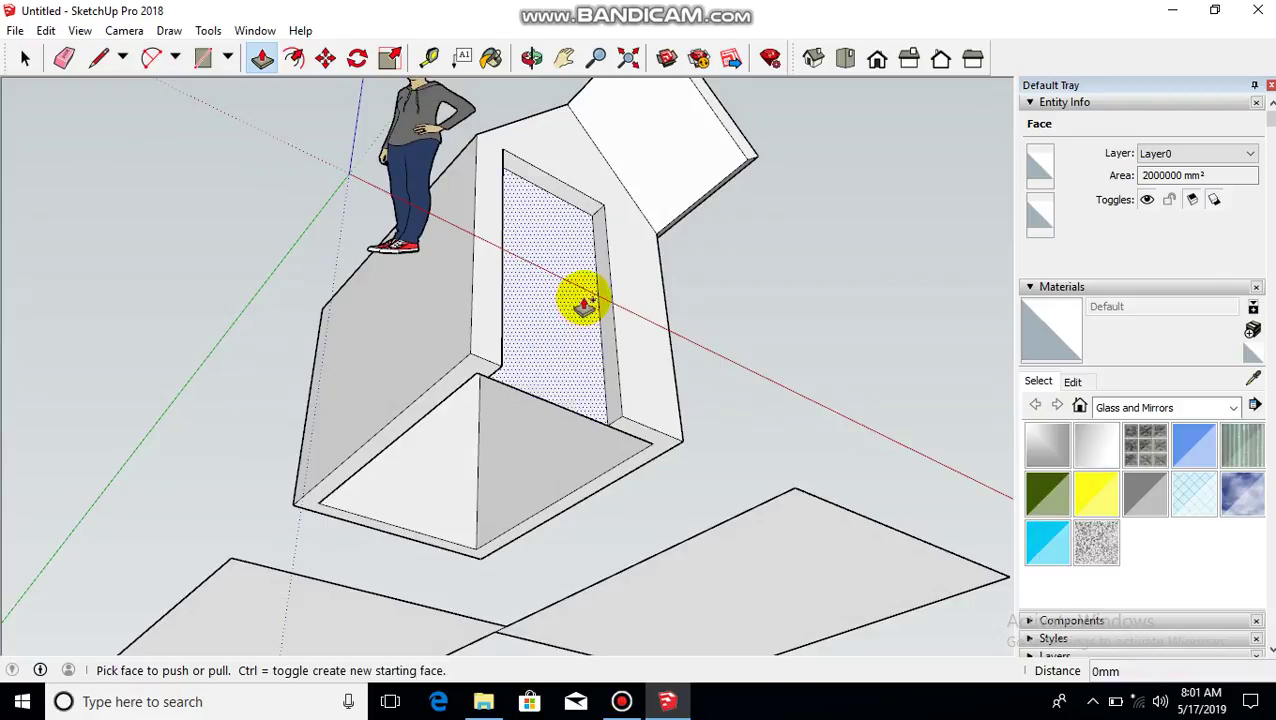
{"action": "left_click_drag", "start_coordinate": [585, 305], "coordinate": [564, 265]}
{"action": "middle_click_drag", "start_coordinate": [564, 265], "coordinate": [812, 489]}
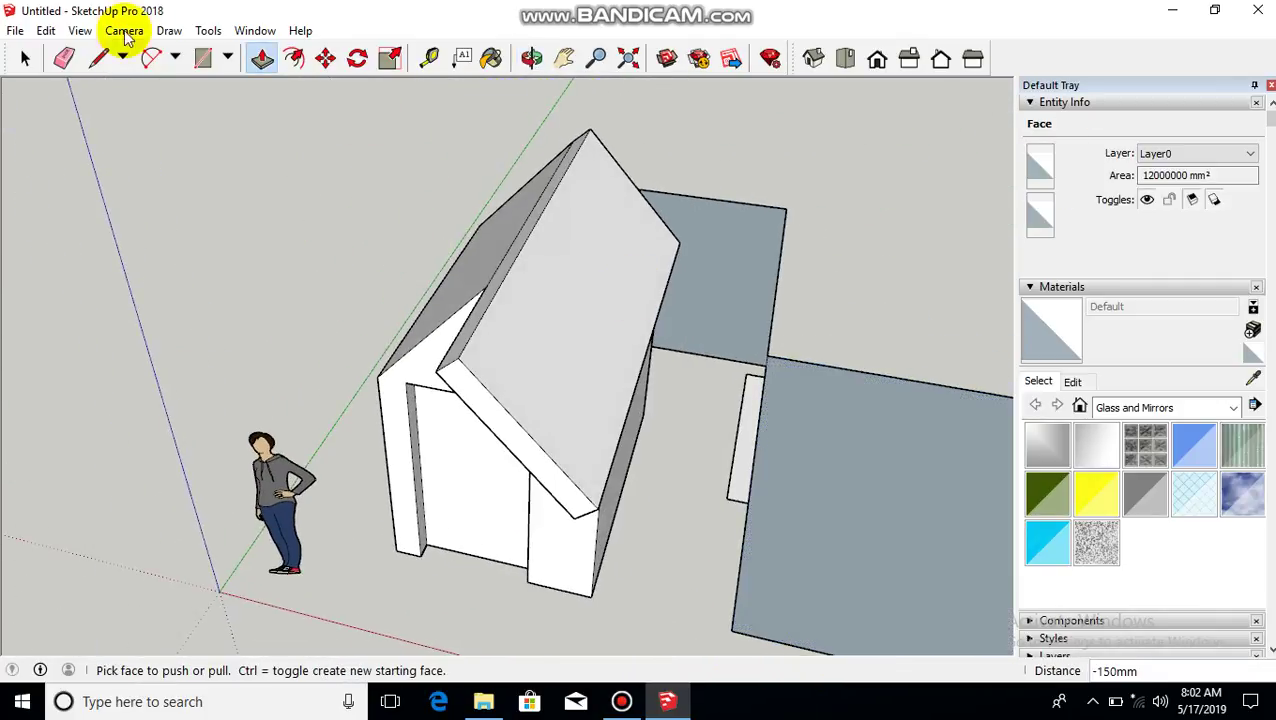
- Offset the edges of the large flat rectangle beside the house 150 mm inward
{"action": "left_click", "coordinate": [297, 60]}
{"action": "scroll", "coordinate": [857, 465], "scroll_direction": "down", "scroll_amount": 2}
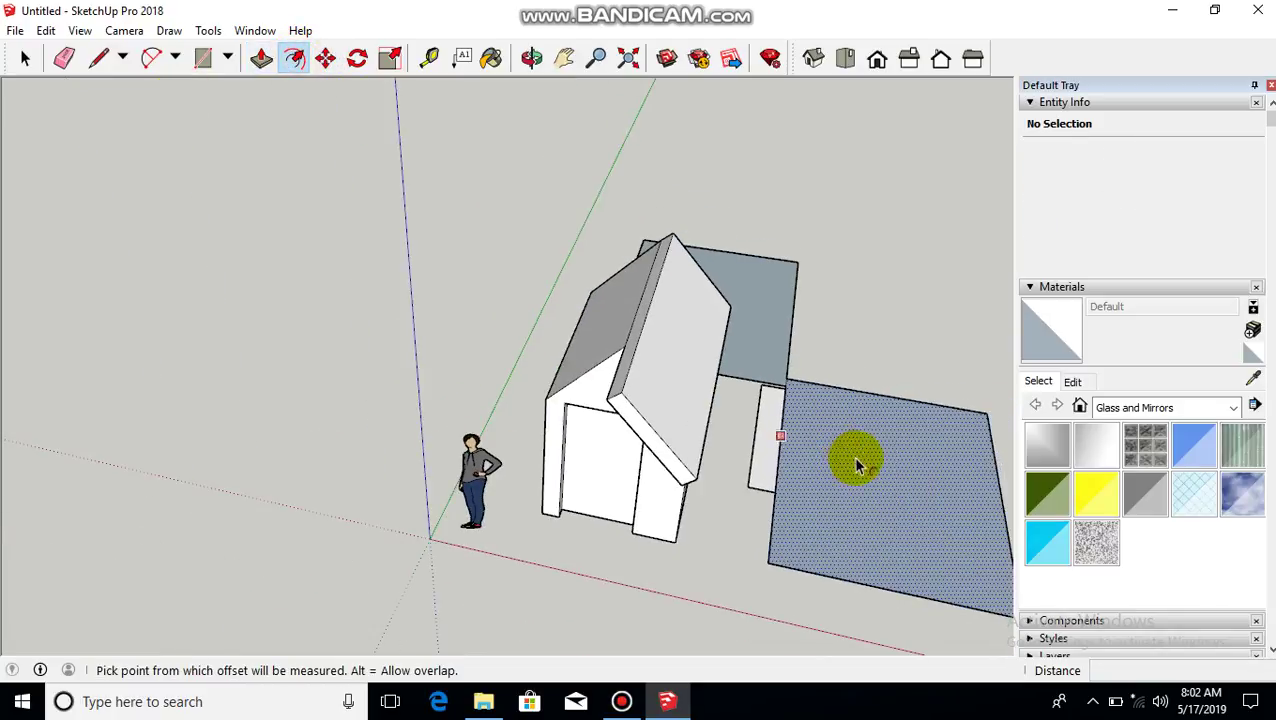
{"action": "left_click", "coordinate": [885, 440]}
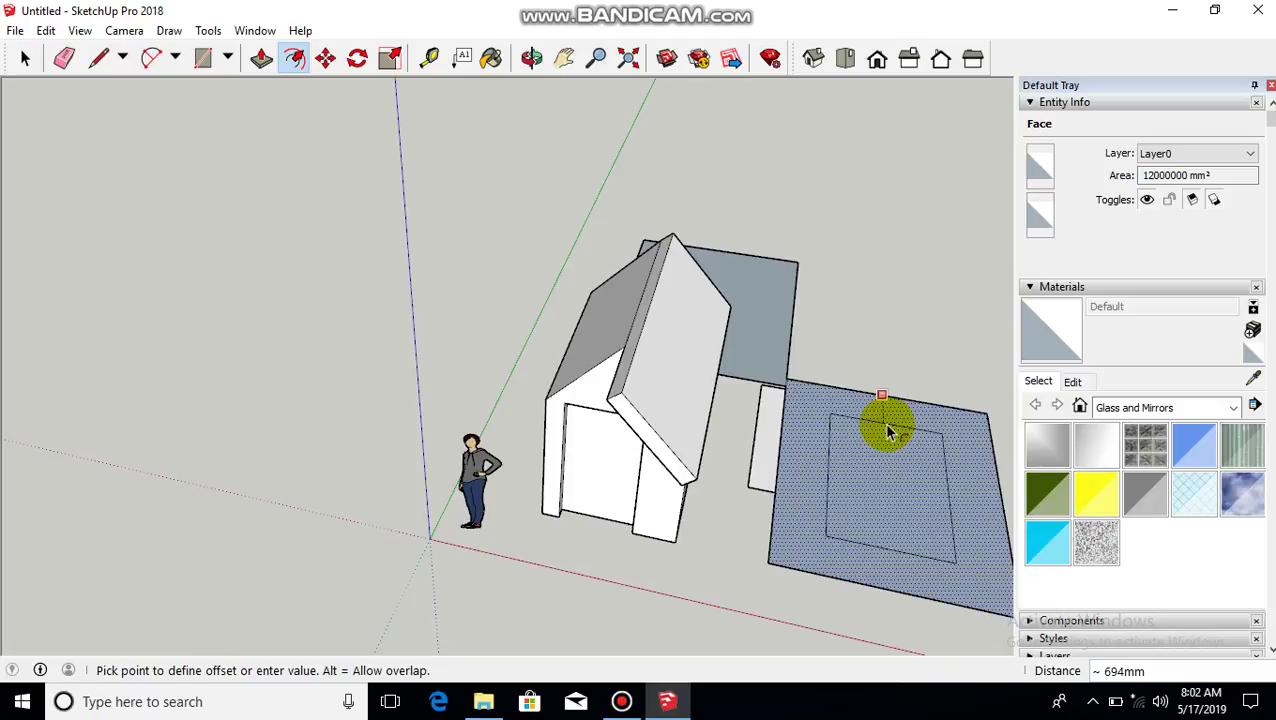
{"action": "type", "text": "150"}
{"action": "key", "text": "Return"}
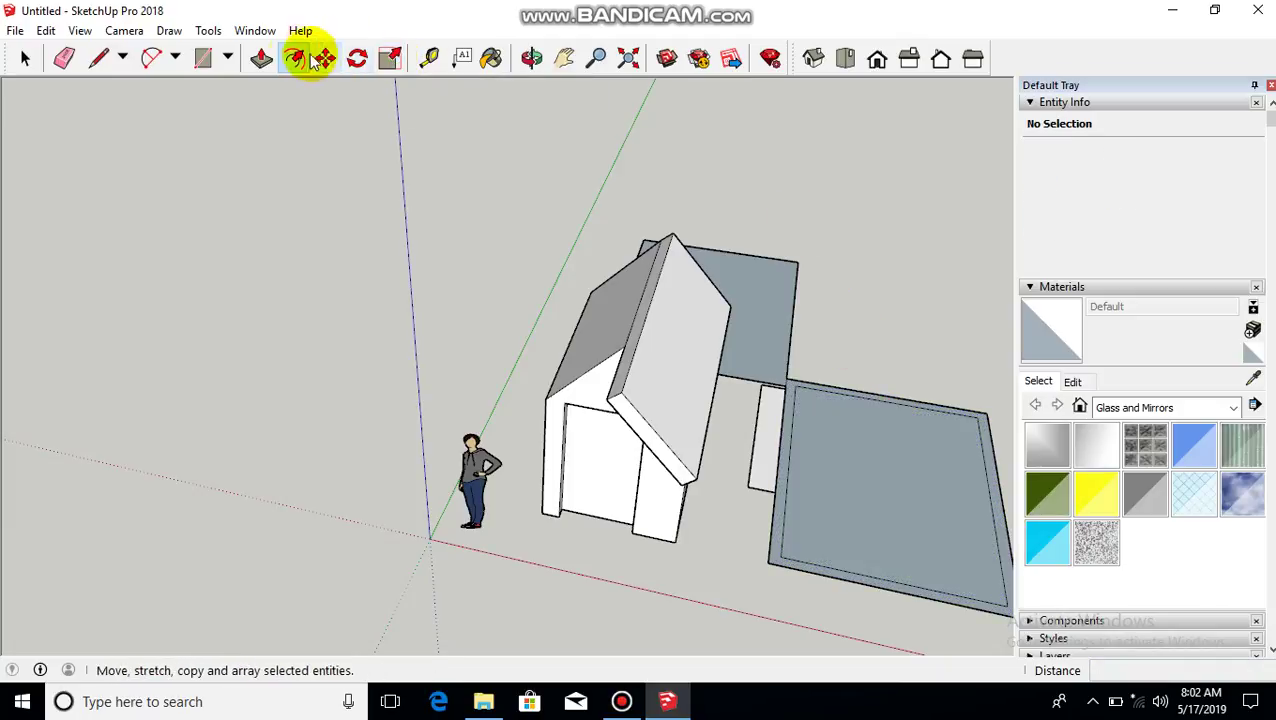
- Push/Pull the narrow border around the large rectangle 3000 mm upward to form four walls
{"action": "left_click", "coordinate": [261, 58]}
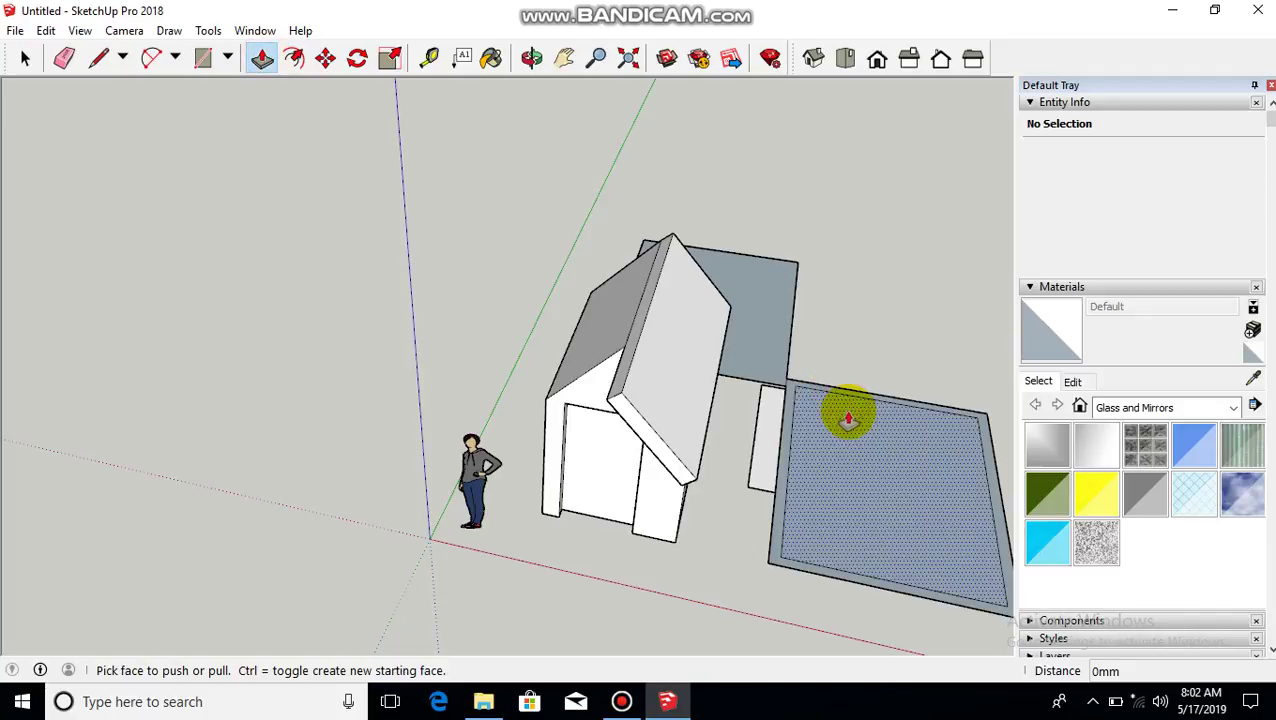
{"action": "left_click", "coordinate": [789, 437]}
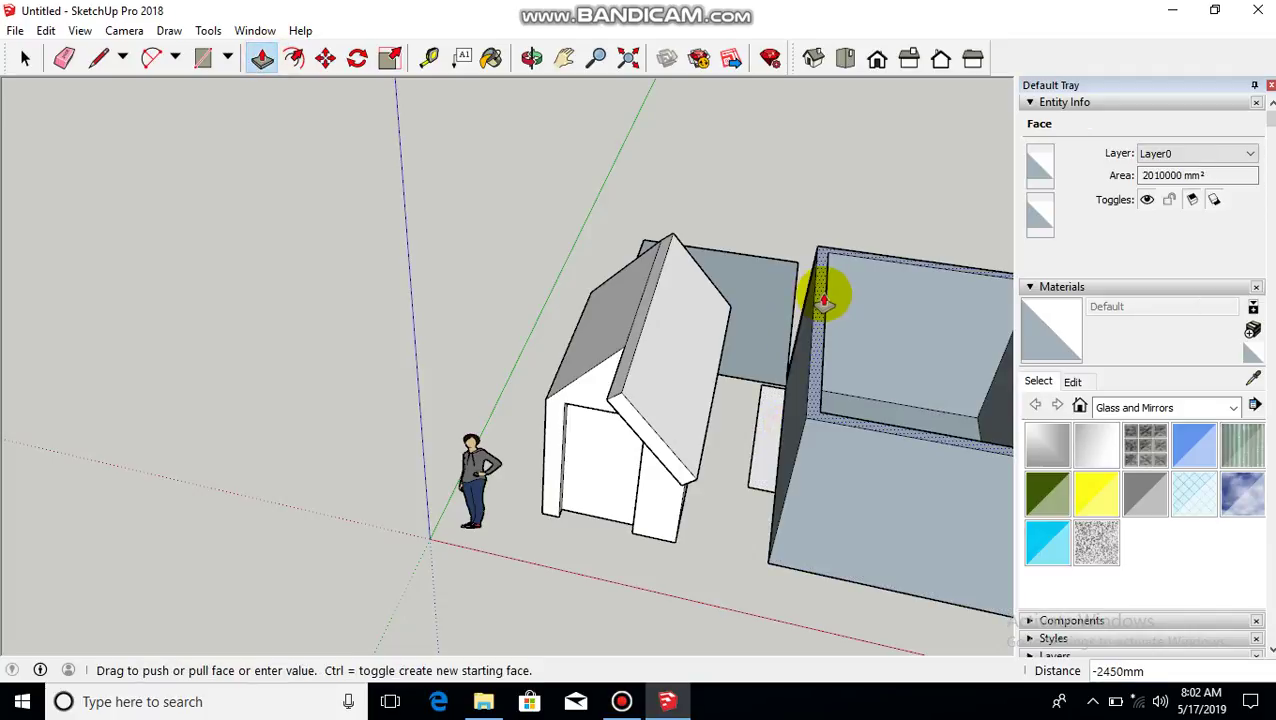
{"action": "key", "text": "Return"}
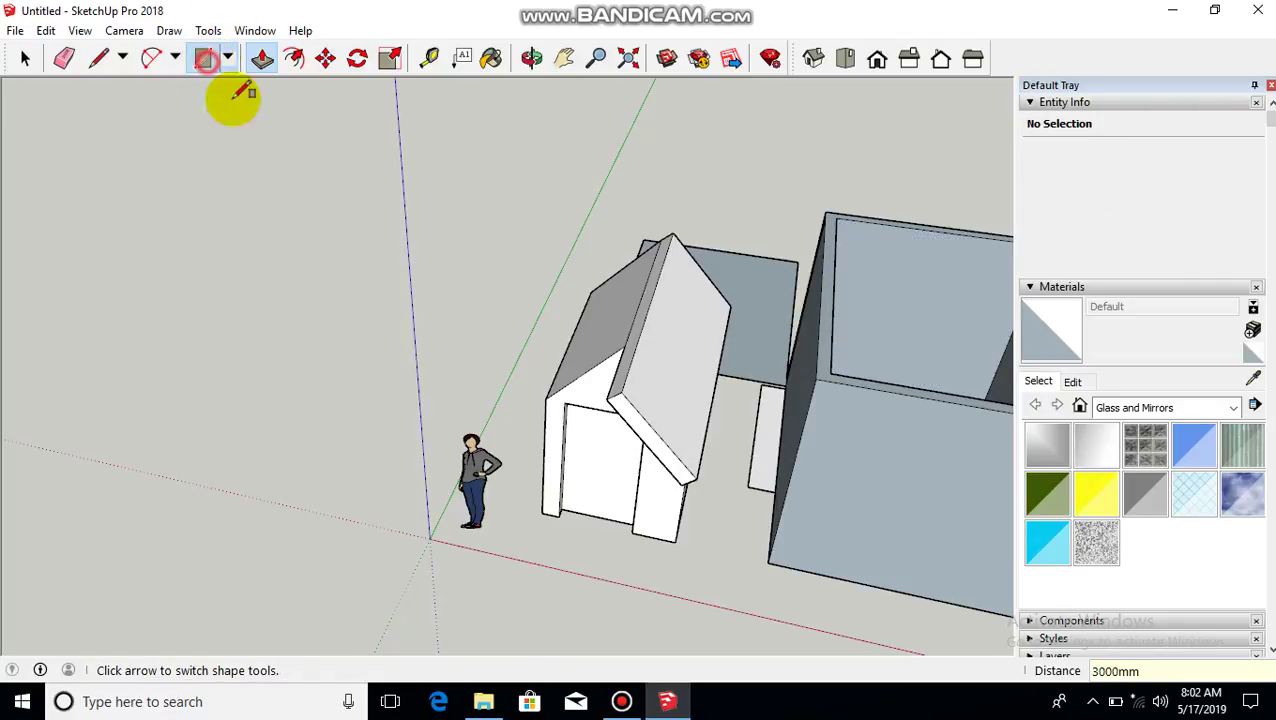
- Draw a window rectangle in the middle of the open box's front wall
{"action": "left_click", "coordinate": [204, 58]}
{"action": "middle_click_drag", "start_coordinate": [809, 484], "coordinate": [848, 380]}
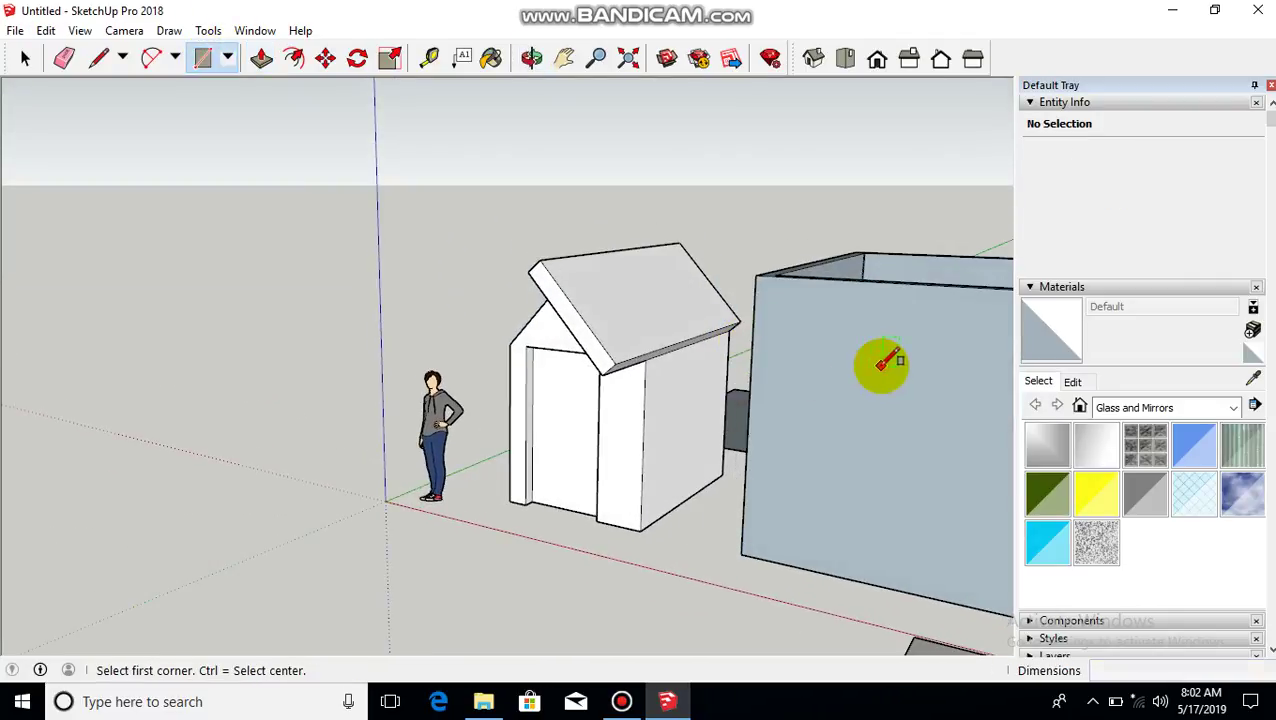
{"action": "left_click", "coordinate": [880, 366]}
{"action": "middle_click_drag", "start_coordinate": [786, 486], "coordinate": [776, 553]}
- Push/Pull the window rectangle 150 mm through the box's front wall to cut an opening
{"action": "left_click", "coordinate": [262, 60]}
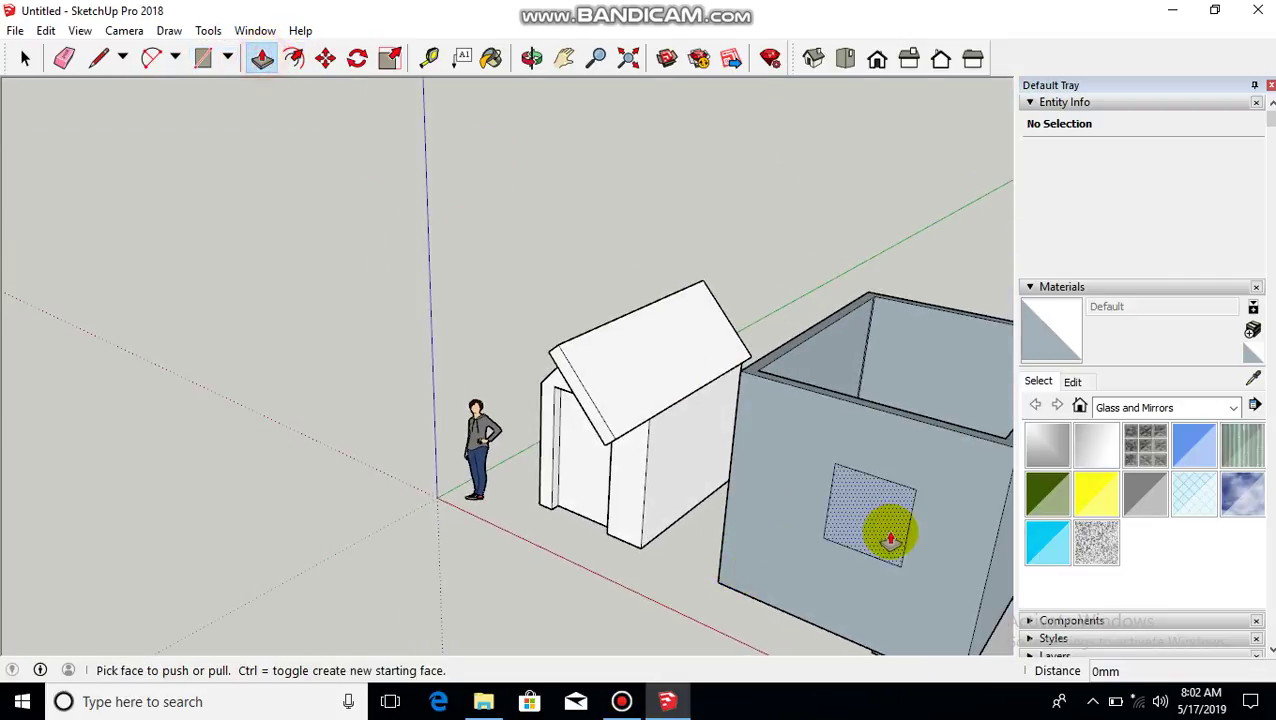
{"action": "left_click", "coordinate": [886, 535]}
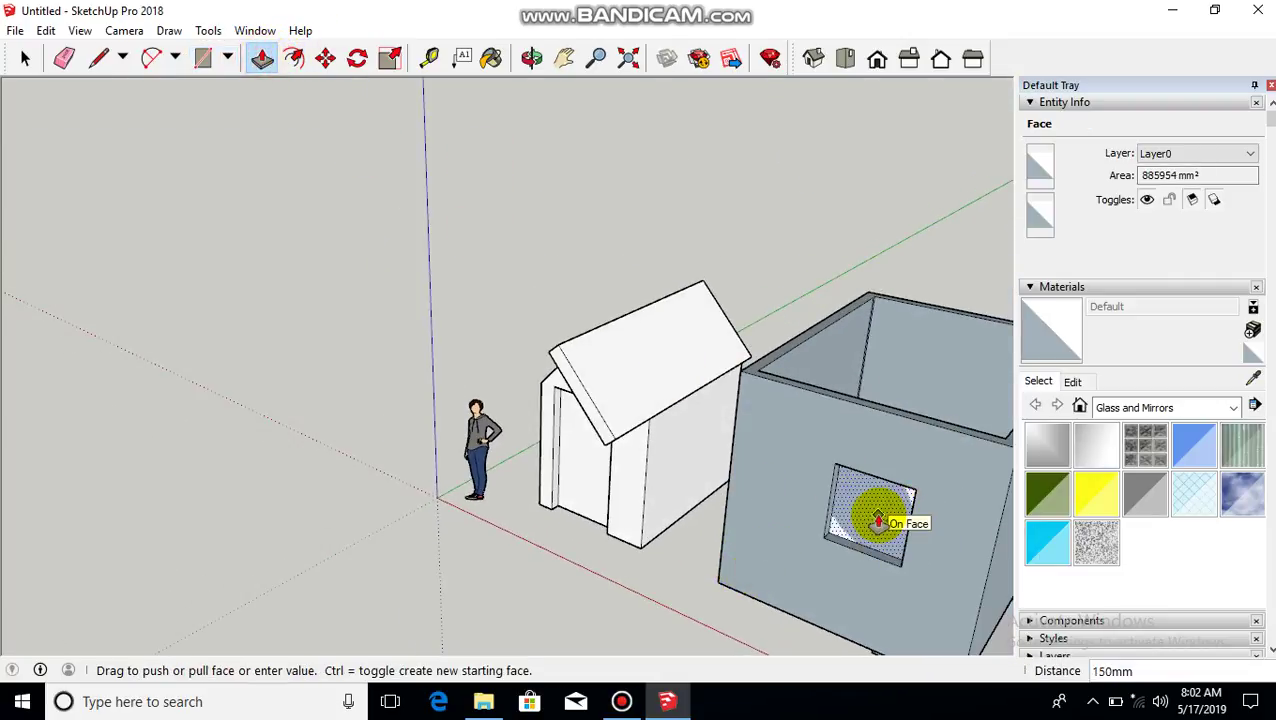
{"action": "left_click", "coordinate": [878, 520]}
- Erase the bottom edge of the leftover face in the house's doorway, from below, to open the door
{"action": "middle_click_drag", "start_coordinate": [853, 517], "coordinate": [846, 213]}
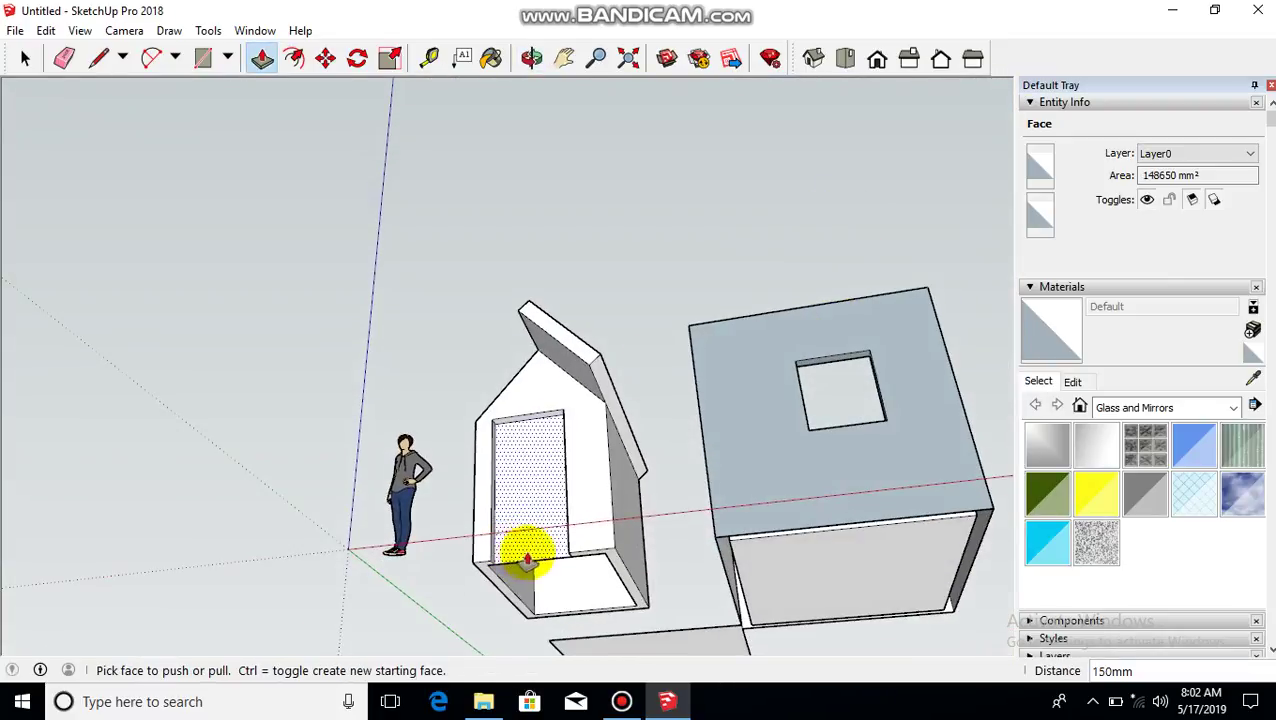
{"action": "middle_click_drag", "start_coordinate": [524, 552], "coordinate": [470, 470]}
{"action": "middle_click_drag", "start_coordinate": [450, 384], "coordinate": [433, 233]}
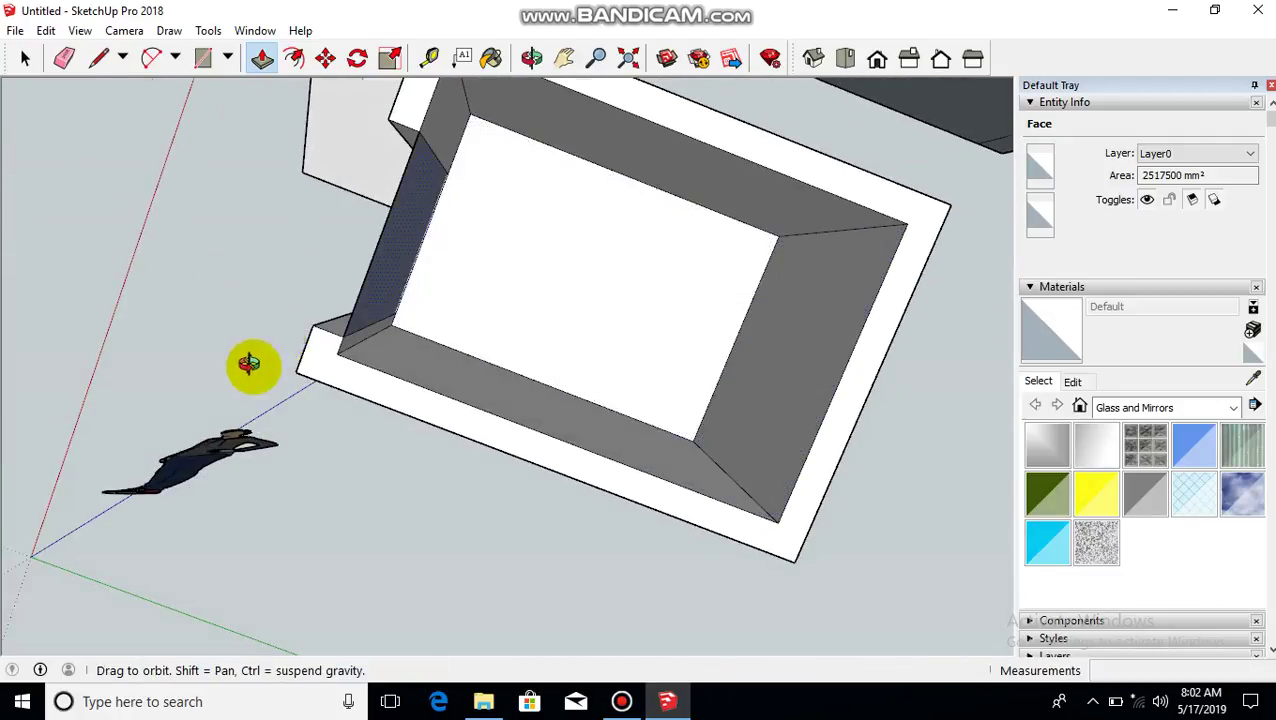
{"action": "middle_click_drag", "start_coordinate": [251, 365], "coordinate": [30, 462]}
{"action": "middle_click_drag", "start_coordinate": [282, 433], "coordinate": [372, 348]}
{"action": "left_click", "coordinate": [63, 57]}
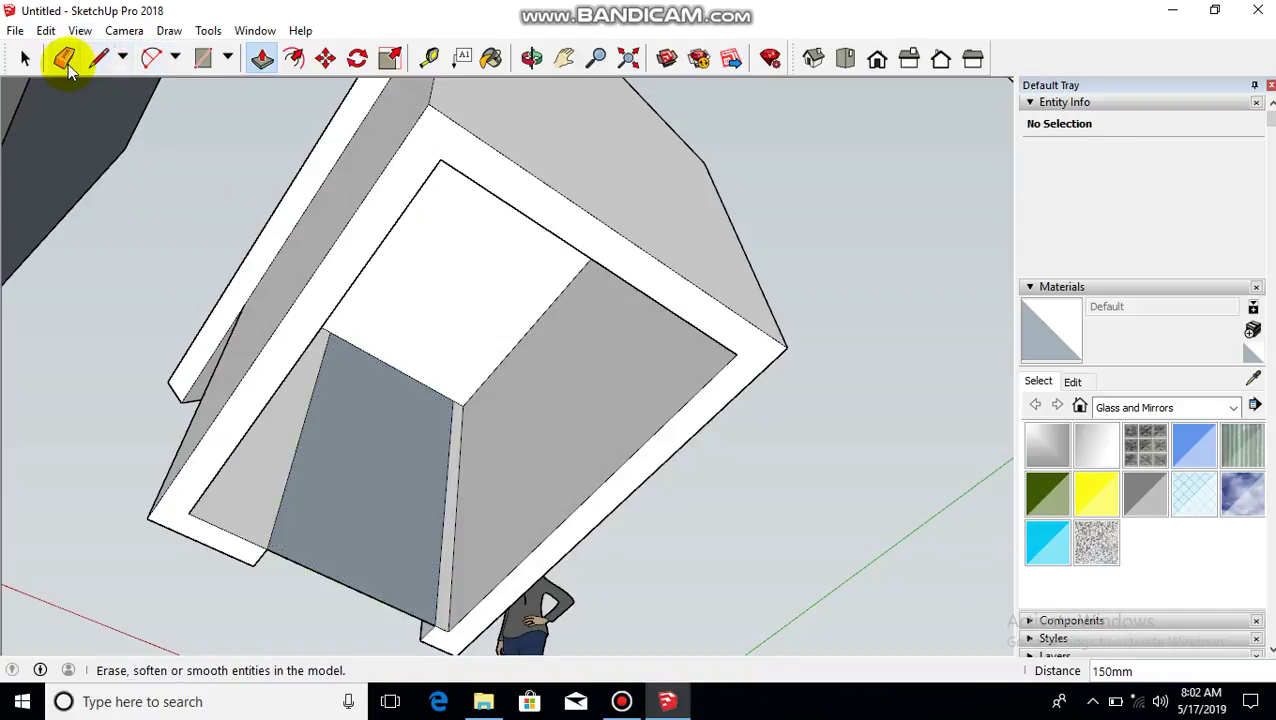
{"action": "left_click", "coordinate": [333, 578]}
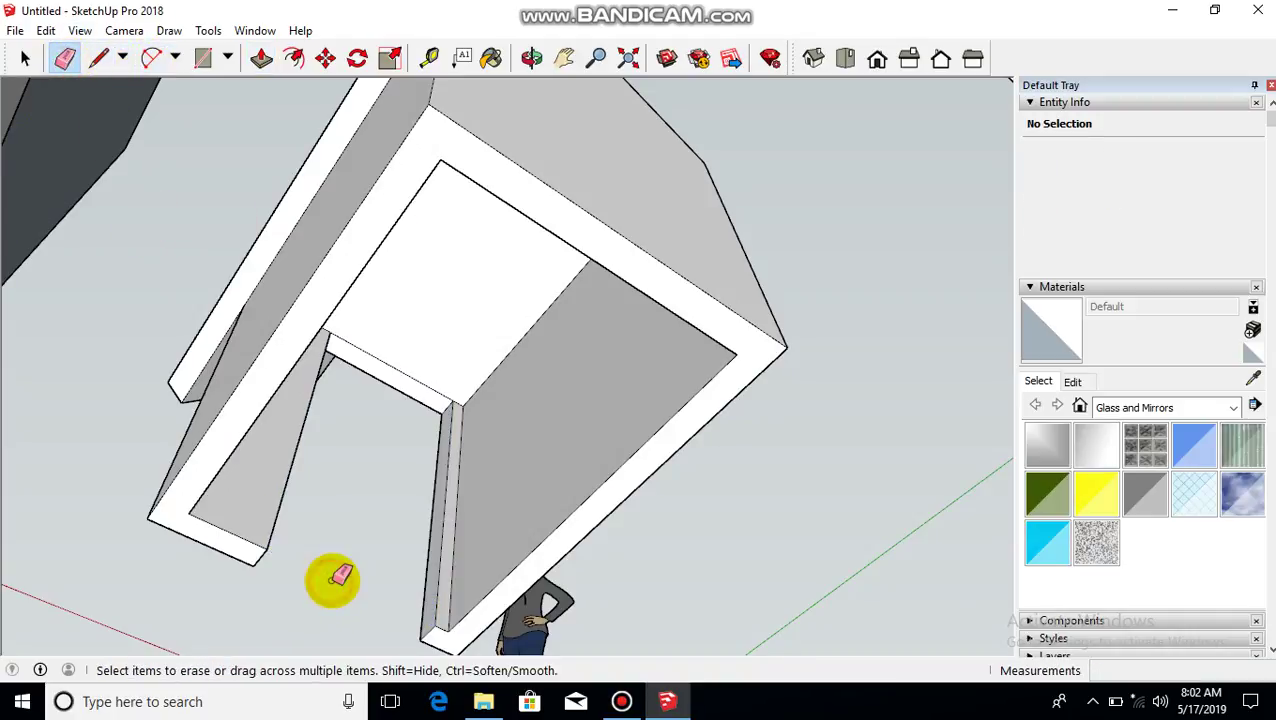
- Fit the whole model in view and show both buildings from the front, above ground level
{"action": "mouse_move", "coordinate": [333, 584]}
{"action": "middle_mouse_down"}
{"action": "mouse_move", "coordinate": [441, 515]}
{"action": "mouse_move", "coordinate": [863, 538]}
{"action": "mouse_move", "coordinate": [527, 408]}
{"action": "mouse_move", "coordinate": [763, 664]}
{"action": "mouse_move", "coordinate": [456, 205]}
{"action": "mouse_move", "coordinate": [612, 288]}
{"action": "mouse_move", "coordinate": [342, 51]}
{"action": "mouse_move", "coordinate": [407, 128]}
{"action": "mouse_move", "coordinate": [464, 350]}
{"action": "mouse_move", "coordinate": [5, 117]}
{"action": "mouse_move", "coordinate": [644, 424]}
{"action": "mouse_move", "coordinate": [328, 447]}
{"action": "mouse_move", "coordinate": [308, 498]}
{"action": "mouse_move", "coordinate": [782, 662]}
{"action": "mouse_move", "coordinate": [427, 424]}
{"action": "mouse_move", "coordinate": [462, 482]}
{"action": "middle_mouse_up"}
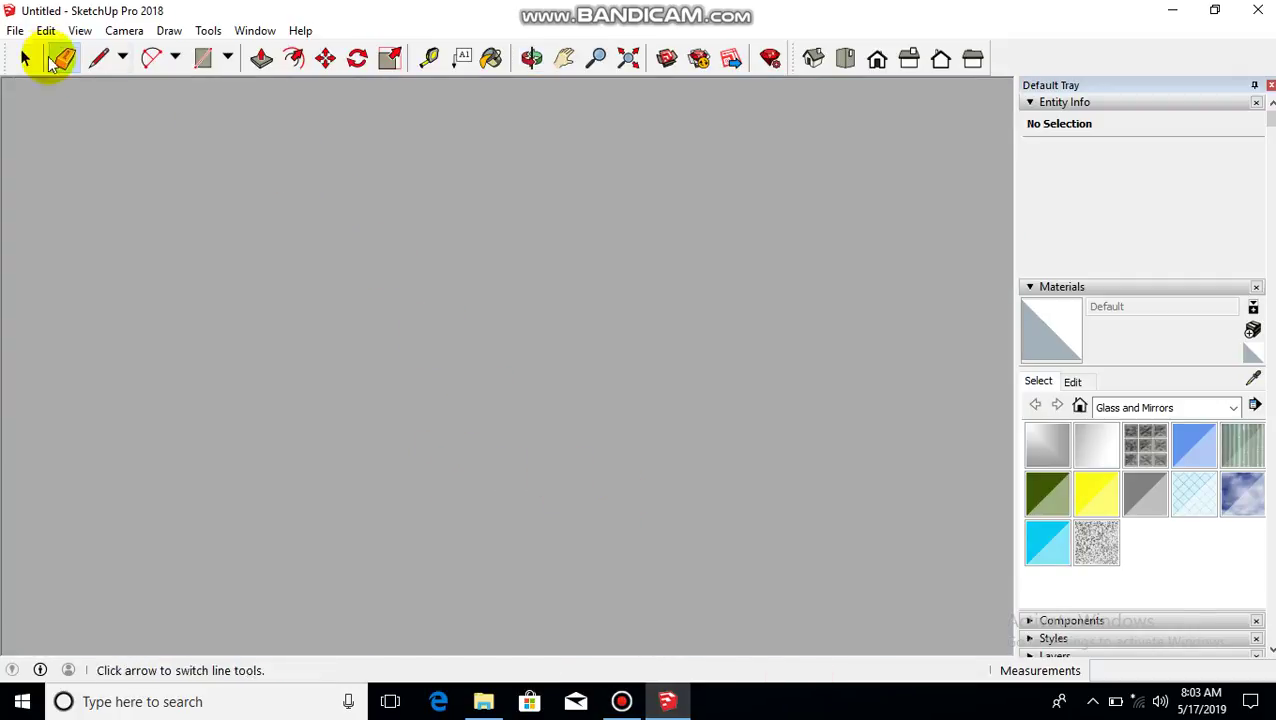
{"action": "scroll", "coordinate": [447, 515], "scroll_direction": "down", "scroll_amount": 1}
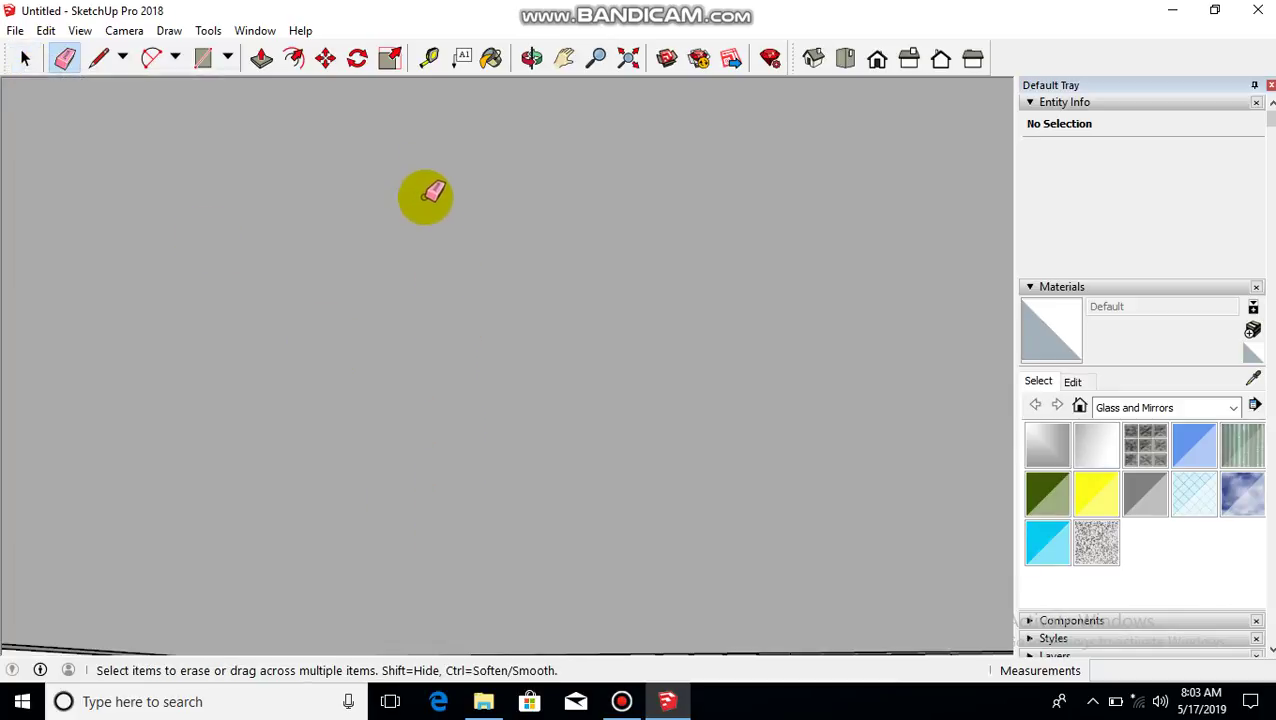
{"action": "left_click", "coordinate": [626, 56]}
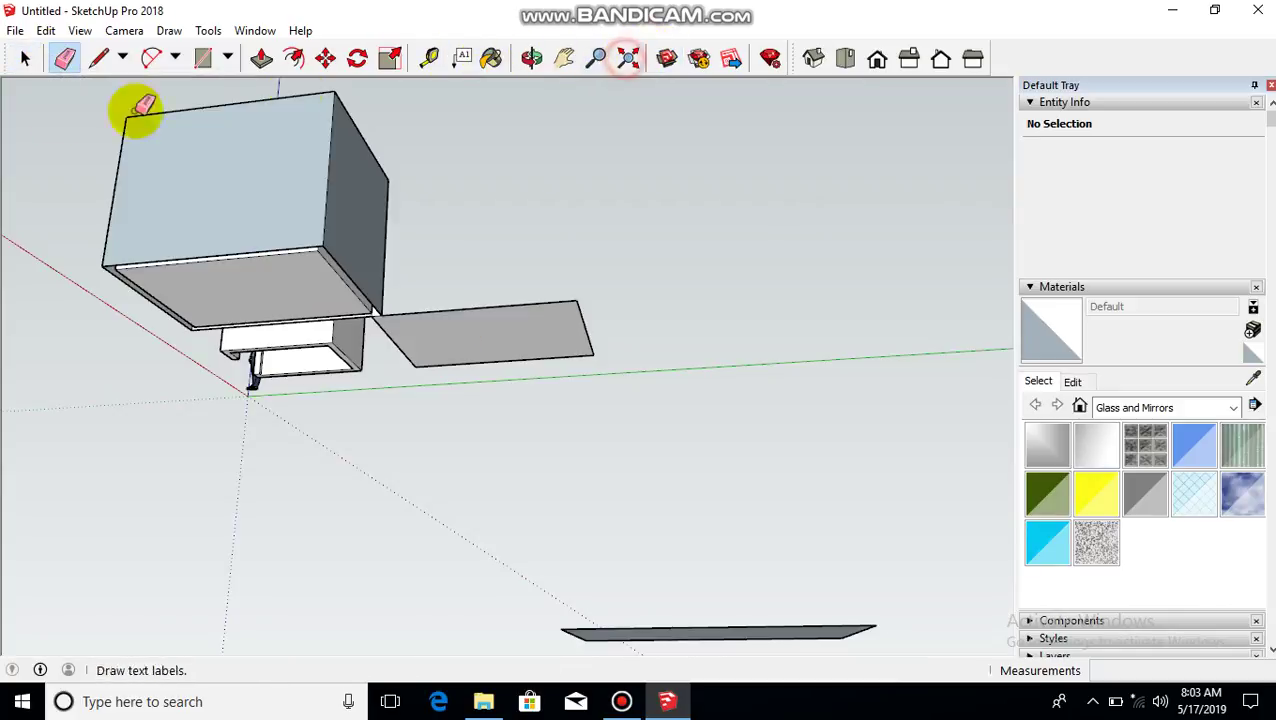
{"action": "middle_click_drag", "start_coordinate": [413, 480], "coordinate": [760, 560]}
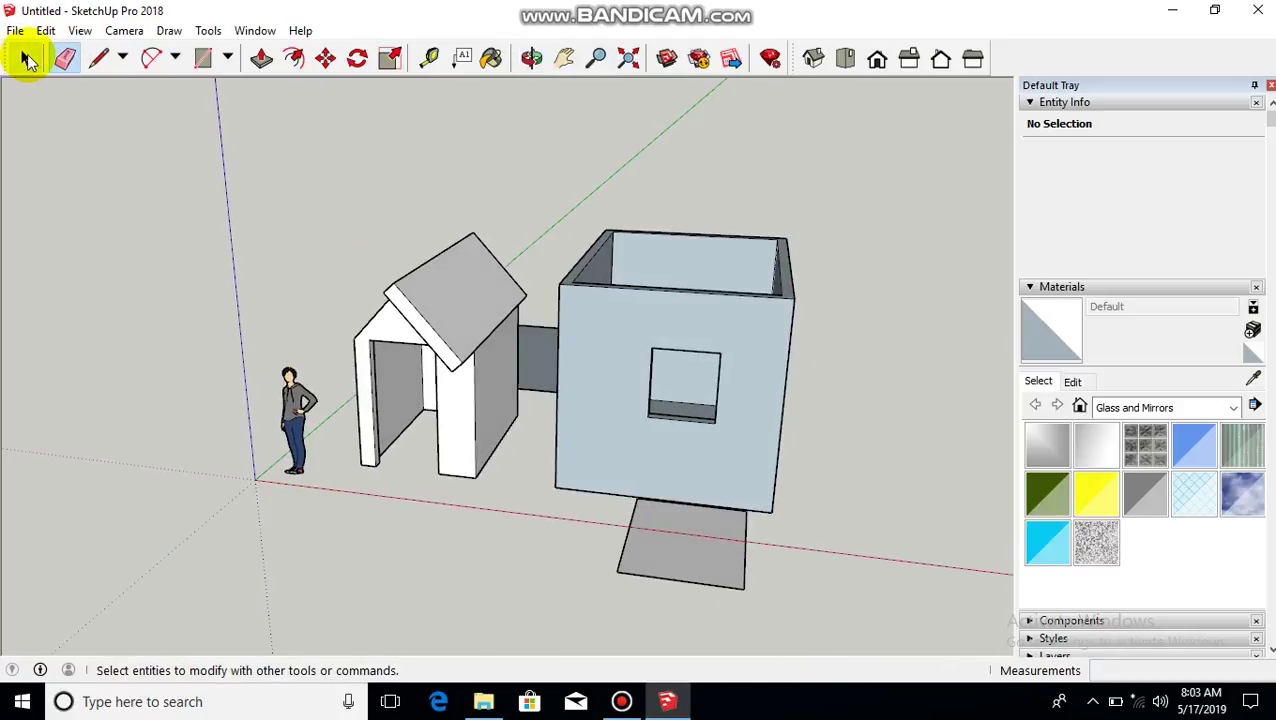